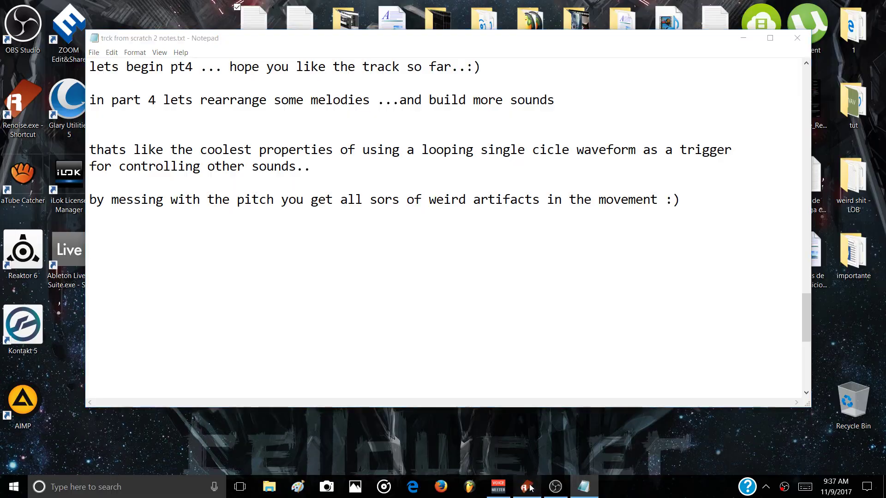
Switch to Renoise and play the song from the intro with the system volume lowered
click(772, 160)
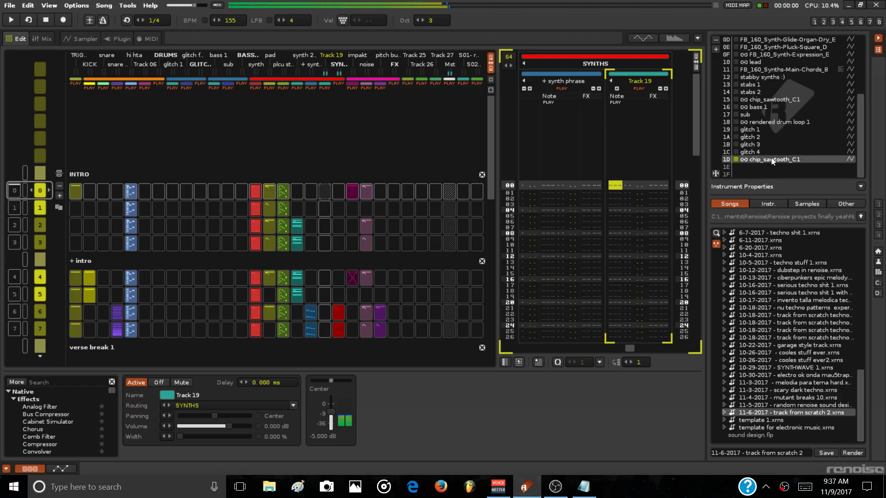
key(XF86AudioLowerVolume)
key(space)
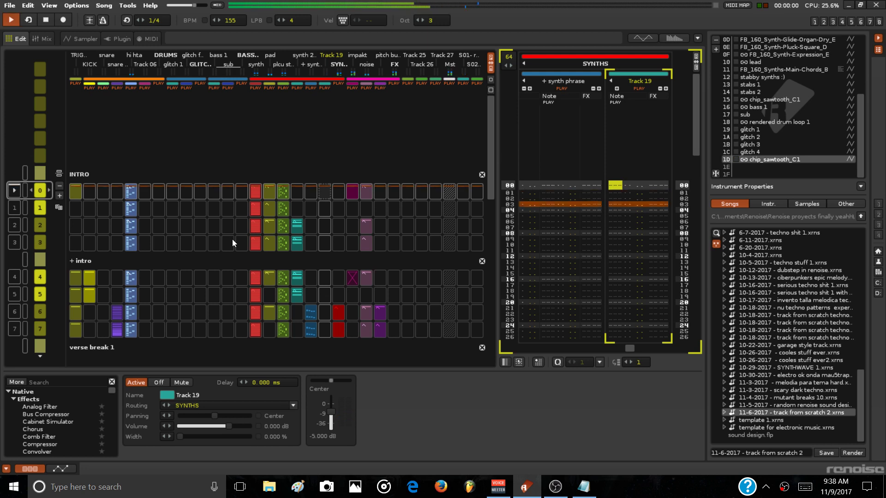
key(XF86AudioLowerVolume)
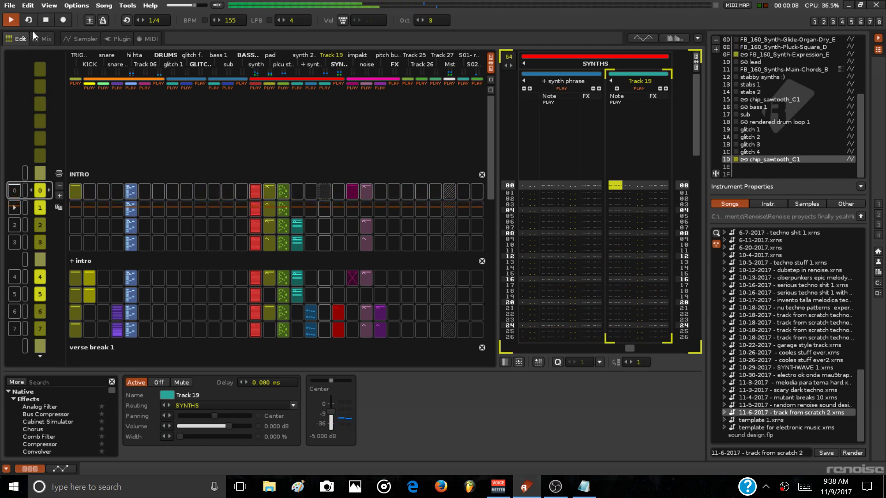
Lower Track 19's volume in the mixer to -11.65 dB
click(37, 38)
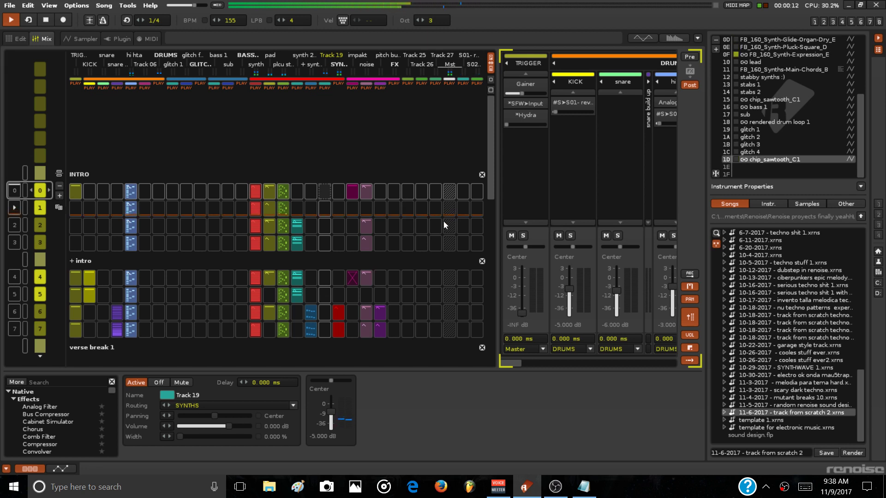
drag(513, 363, 607, 386)
drag(612, 288, 612, 295)
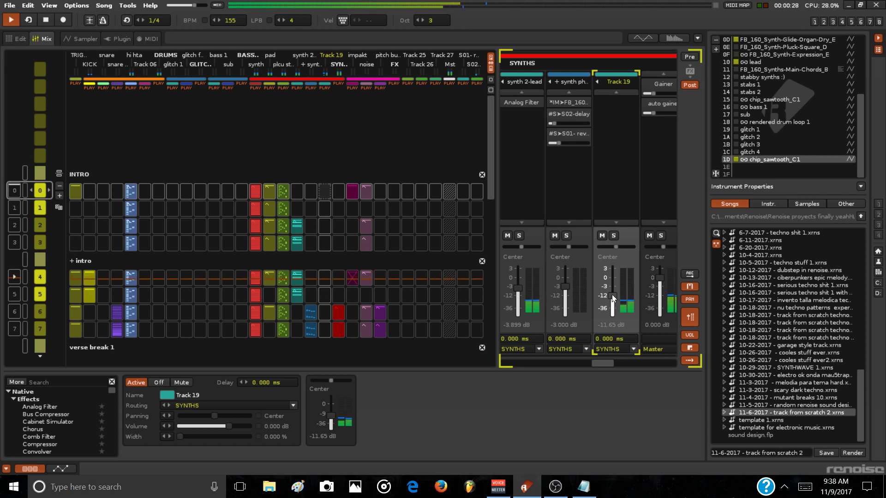
Examine the waveform of the last chip_sawtooth_C1 sample of instrument 1D in the sampler
click(96, 36)
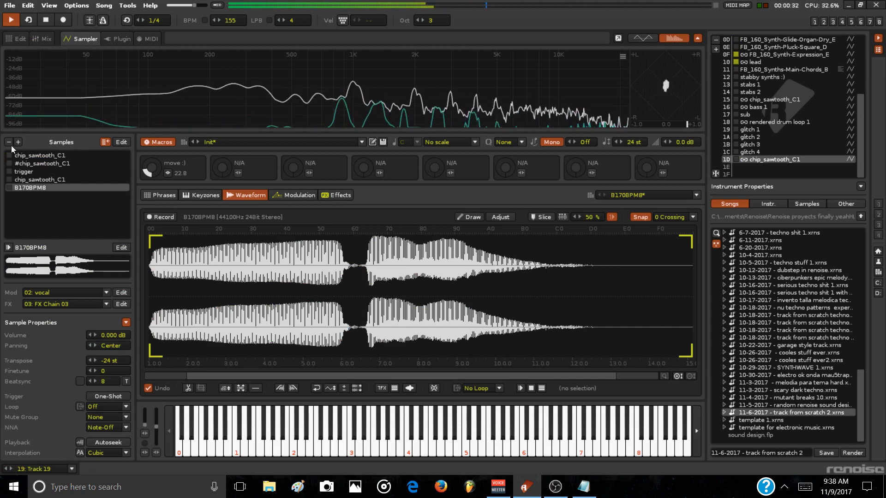
click(29, 180)
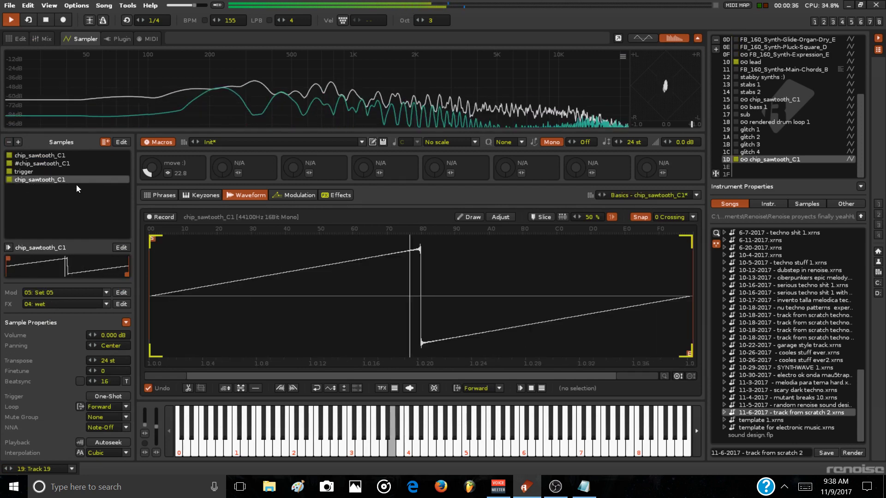
click(19, 39)
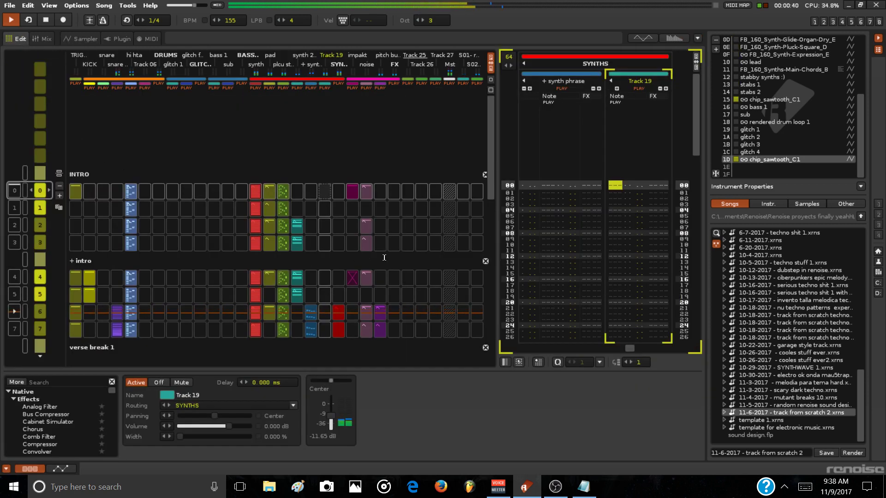
Set Track 19's volume in the mixer to -8.177 dB
click(42, 39)
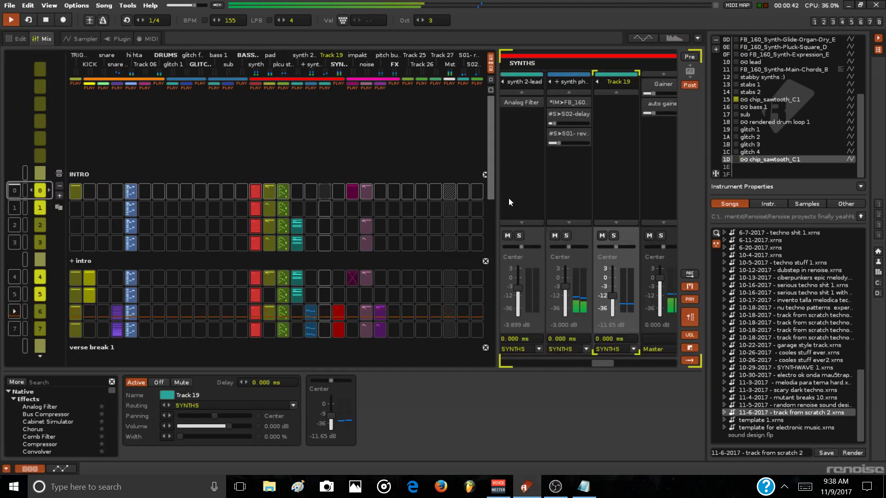
drag(613, 297, 613, 293)
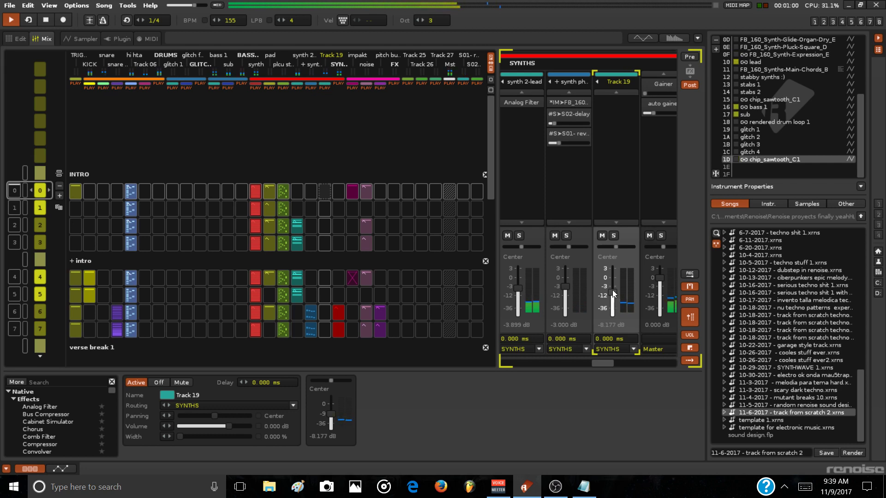
Lower the system volume to 28 and check the recording's audio levels in OBS
key(XF86AudioLowerVolume)
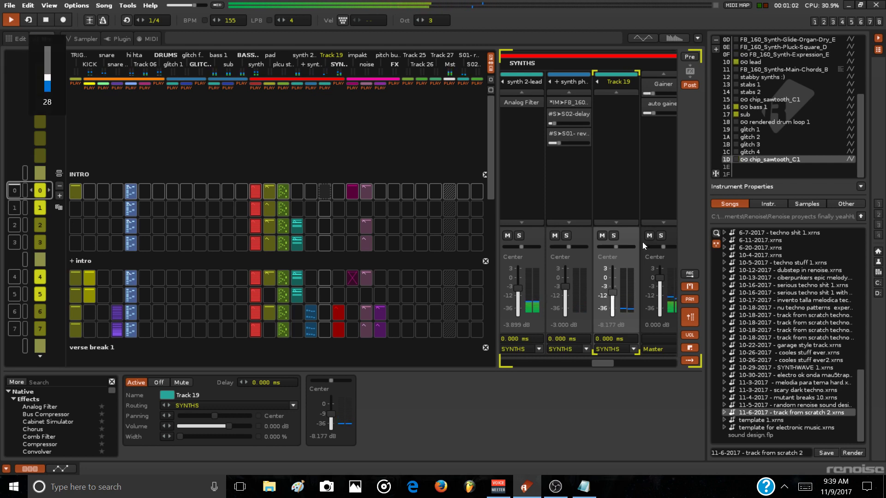
click(559, 488)
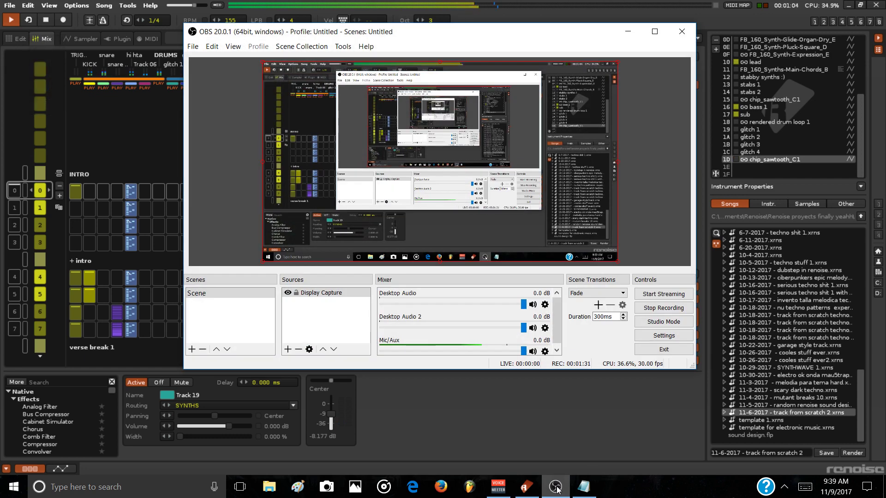
click(556, 488)
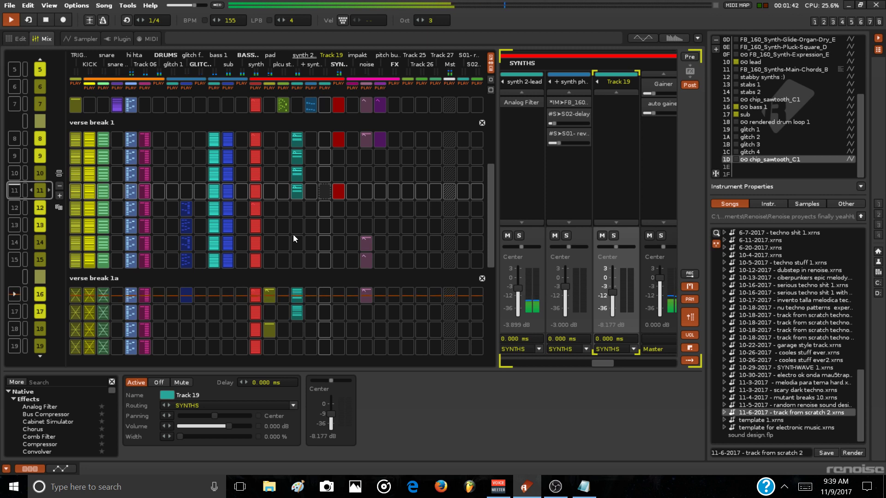
Audition pattern 16 at the start of verse break 1a, with the pattern editor open on Track 19
key(space)
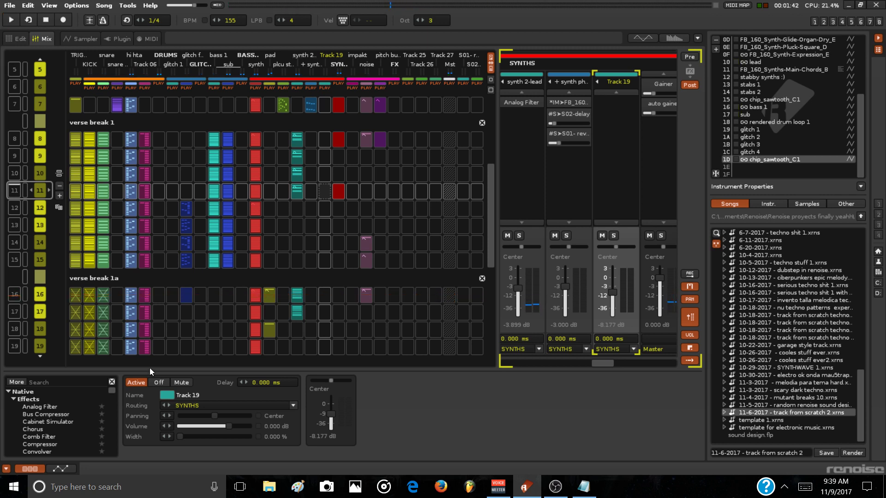
scroll(189, 322, down, 6)
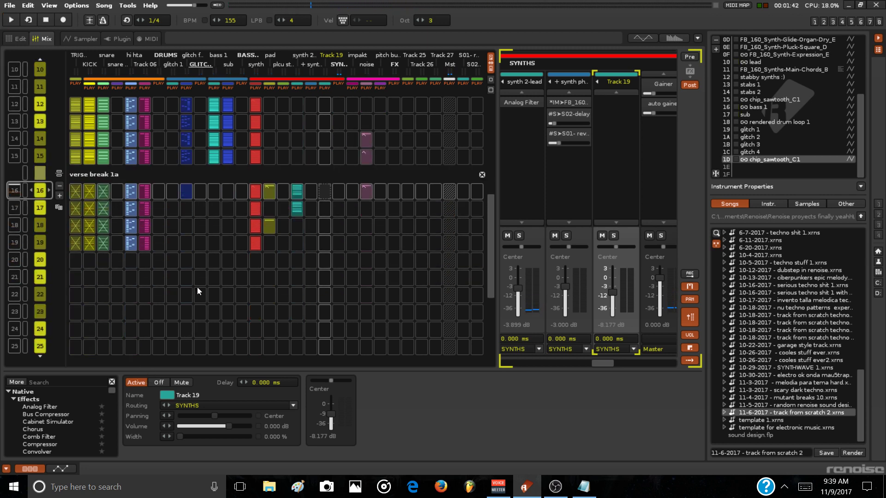
scroll(198, 291, up, 1)
key(space)
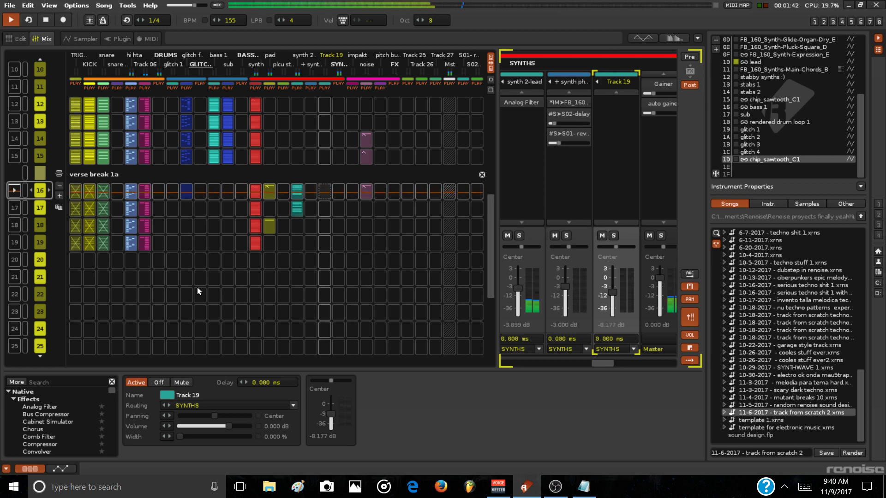
key(space)
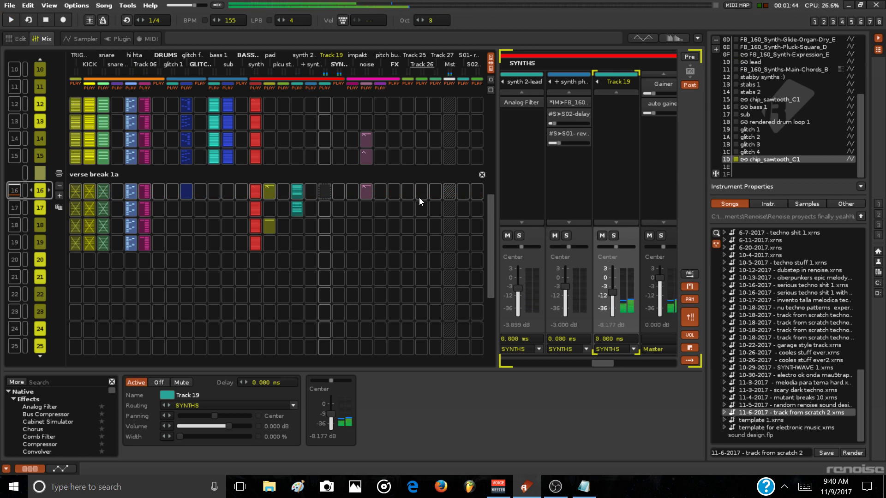
key(F2)
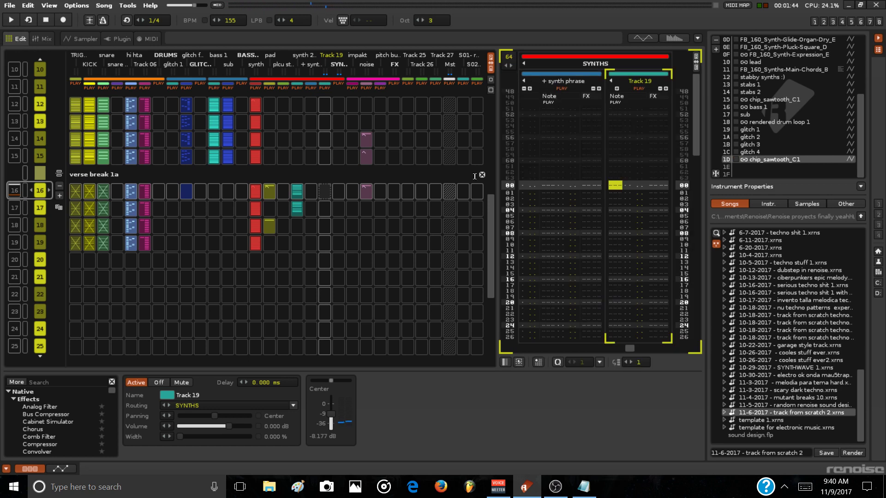
click(23, 192)
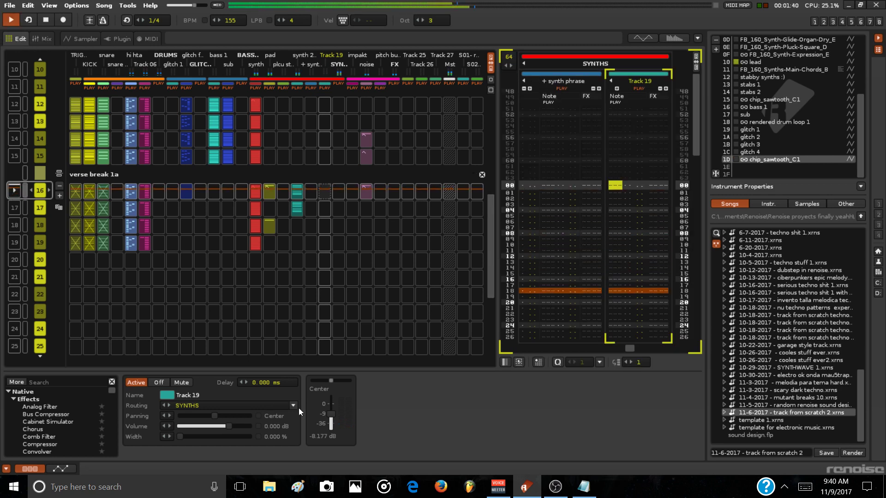
key(space)
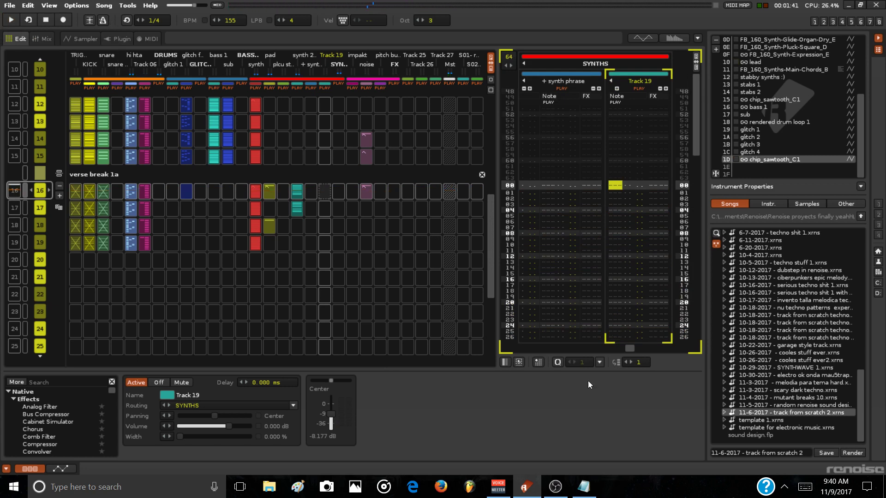
Turn on pattern follow and play pattern 16 to locate the spot near its end for a Track 19 note
scroll(633, 349, right, 1)
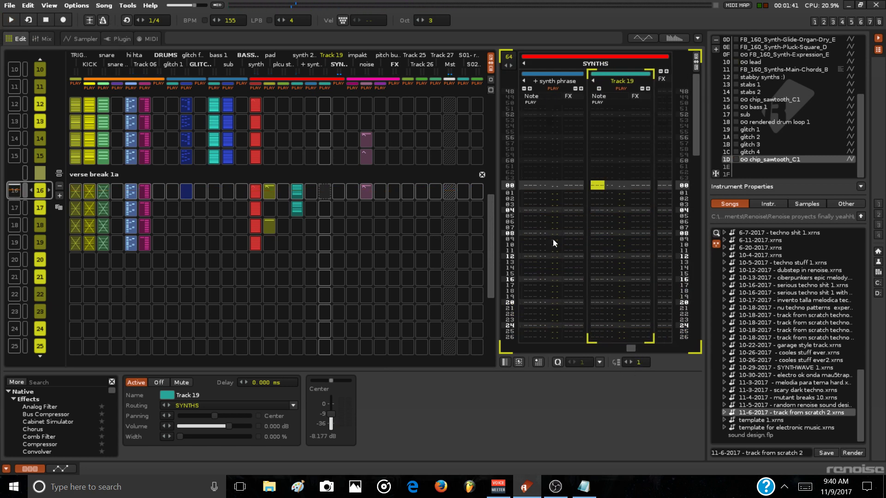
click(88, 20)
key(space)
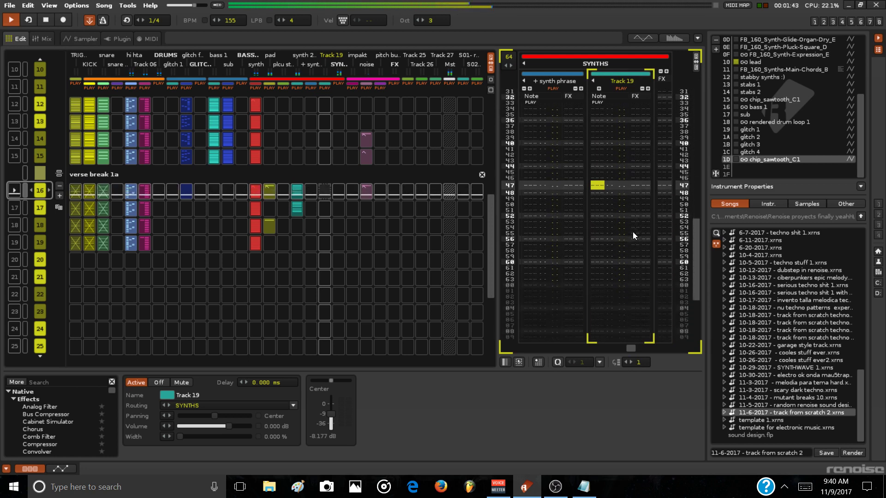
key(space)
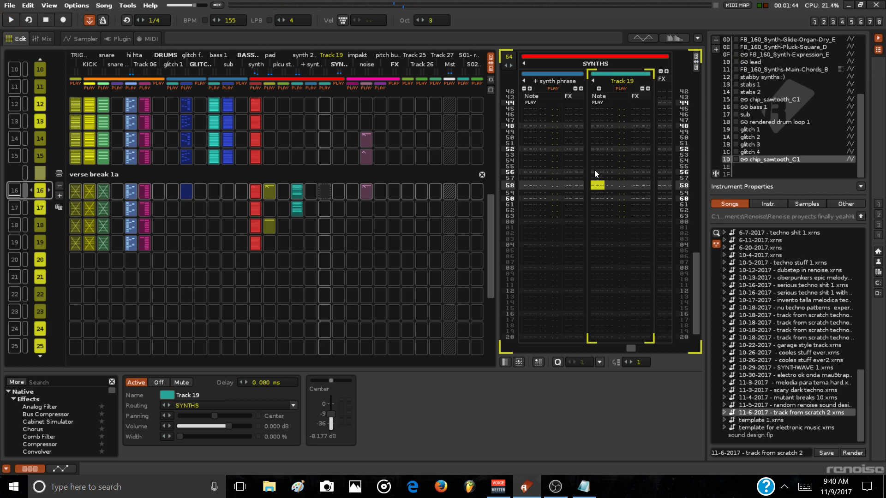
Preview the chip_sawtooth_C1 instrument and enter a B-4 note with instrument 1D on line 56 of Track 19 in pattern 16
key(Escape)
click(596, 171)
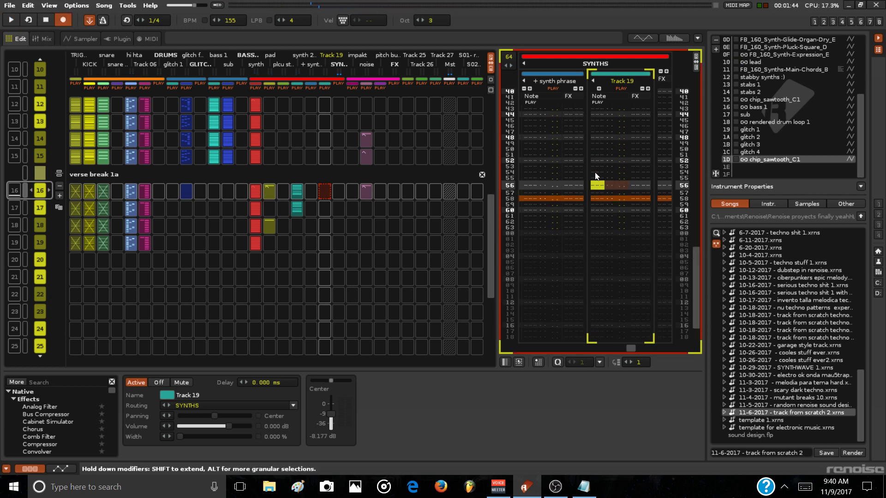
key(Escape)
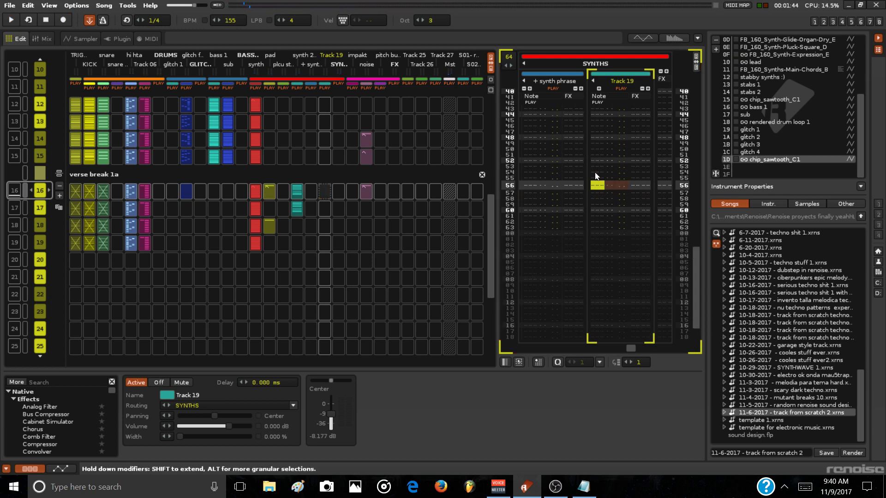
key(Return)
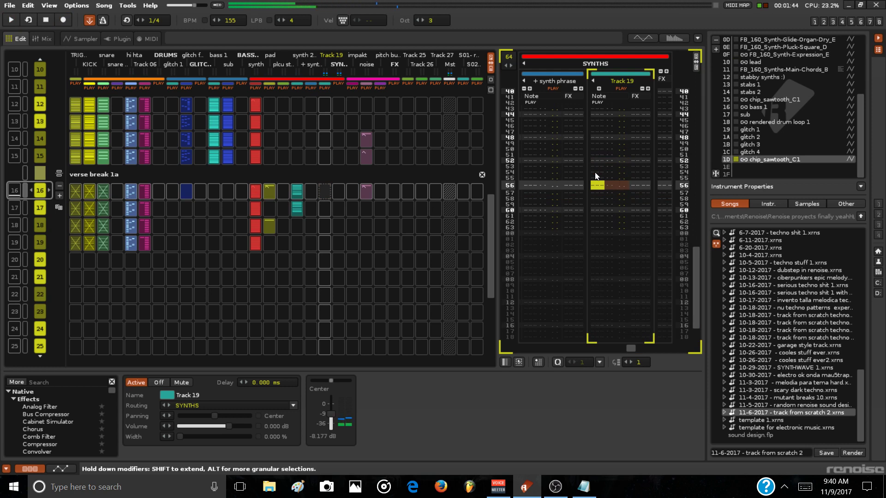
key(Return)
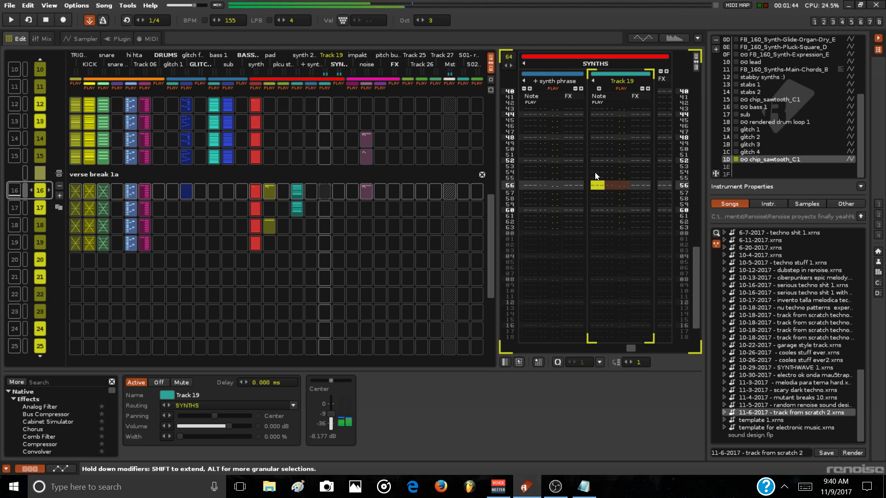
key(Return)
key(Return)
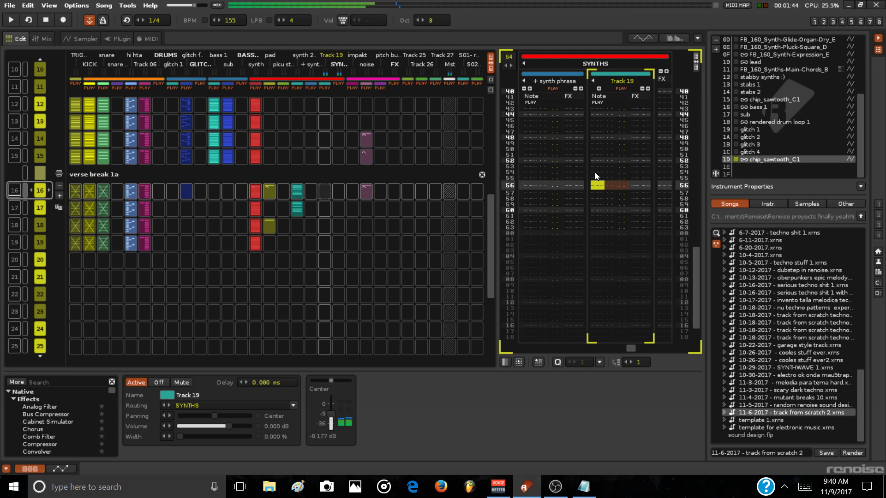
key(Return)
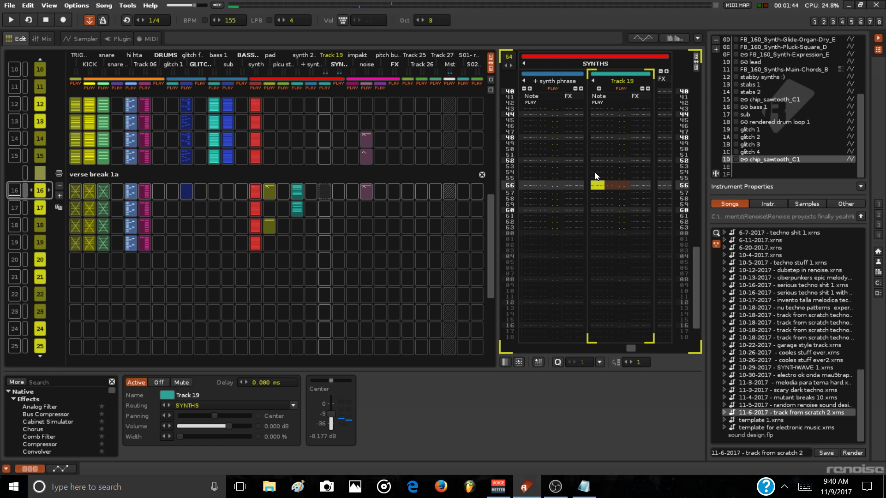
key(Escape)
key(u)
key(u)
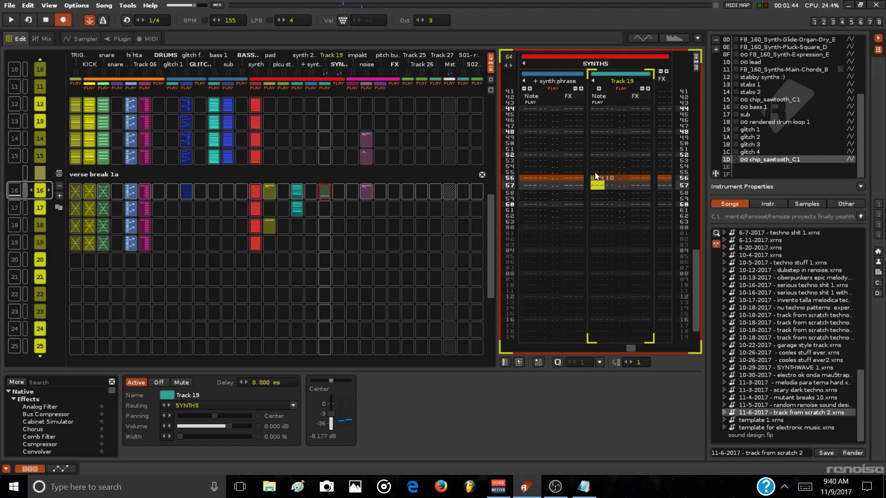
Play pattern 16 with edit mode and pattern follow off to hear the new Track 19 note
key(space)
click(64, 18)
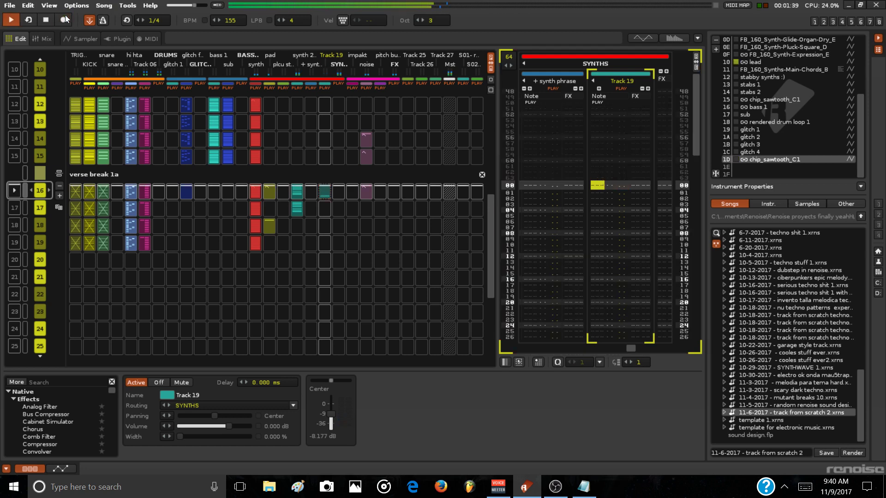
click(89, 19)
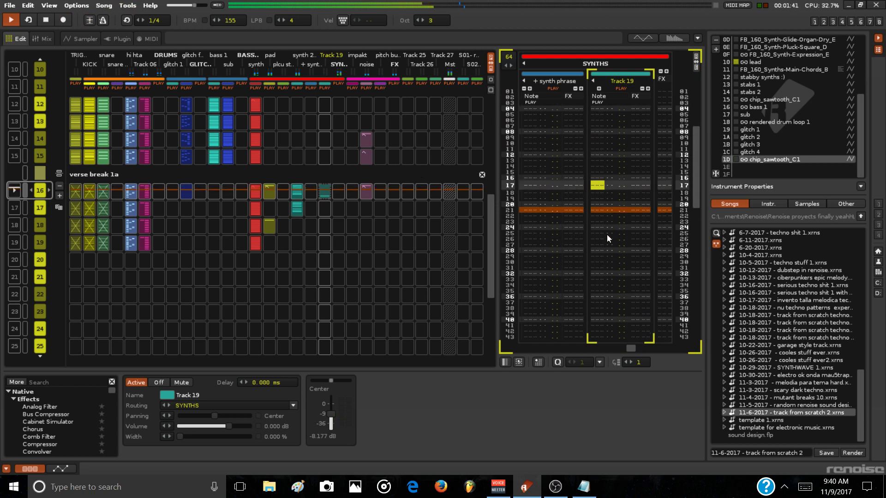
scroll(607, 234, down, 12)
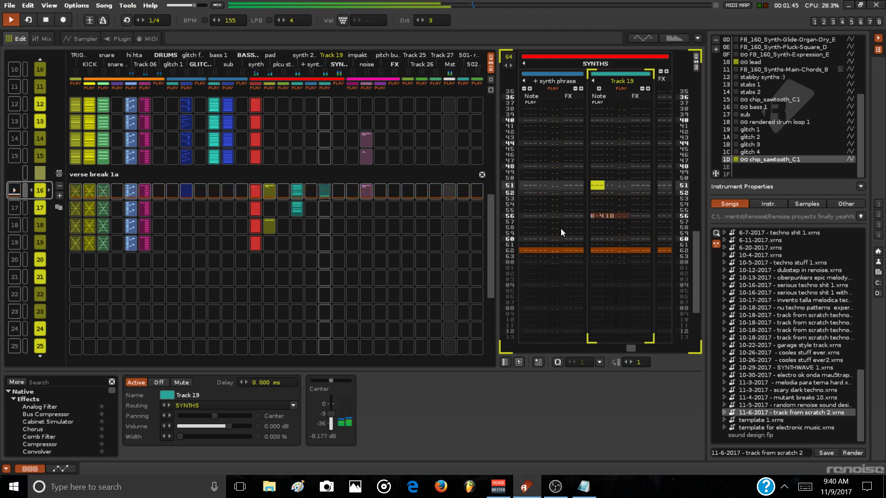
key(space)
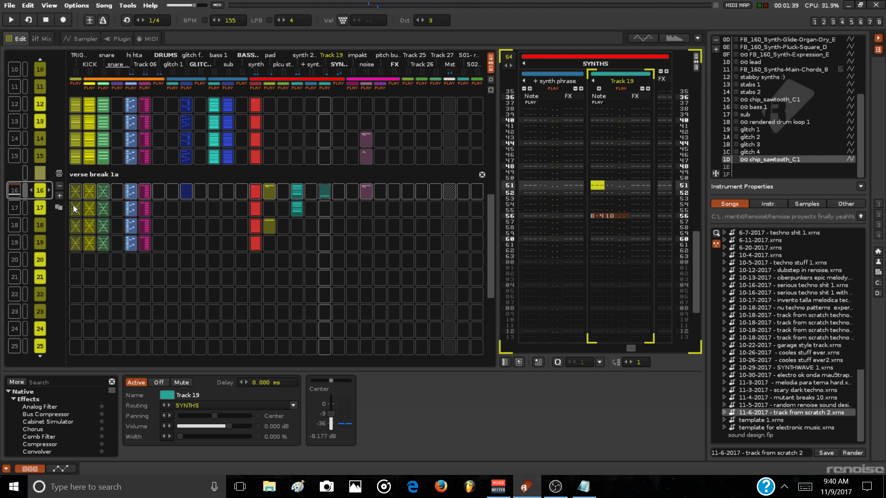
Enter a C-5 note with instrument 1D on line 00 of Track 19 in pattern 17
click(18, 200)
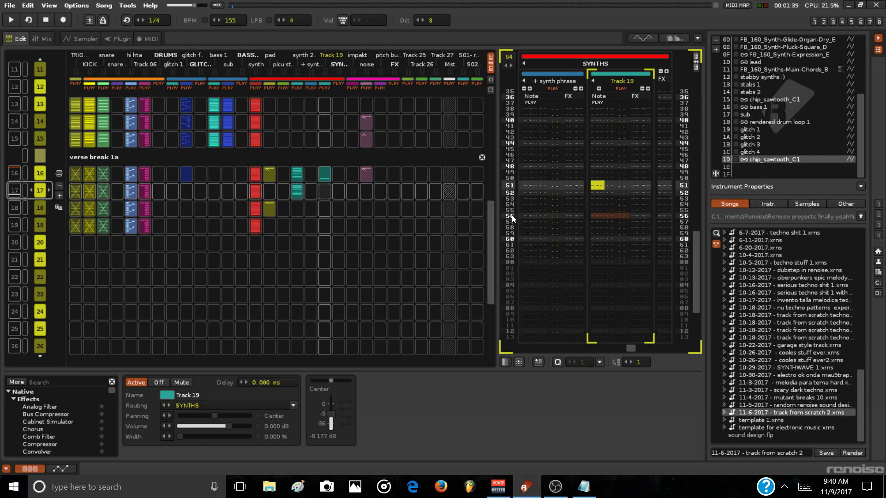
scroll(599, 218, down, 4)
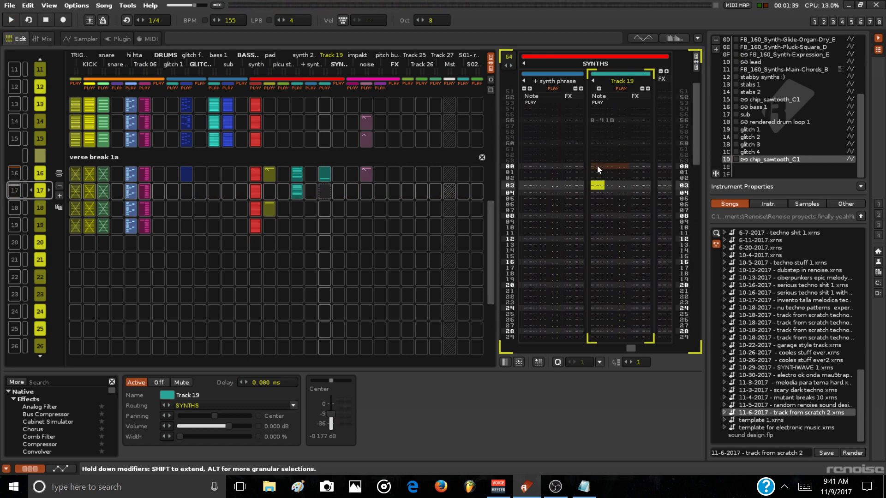
key(Escape)
key(i)
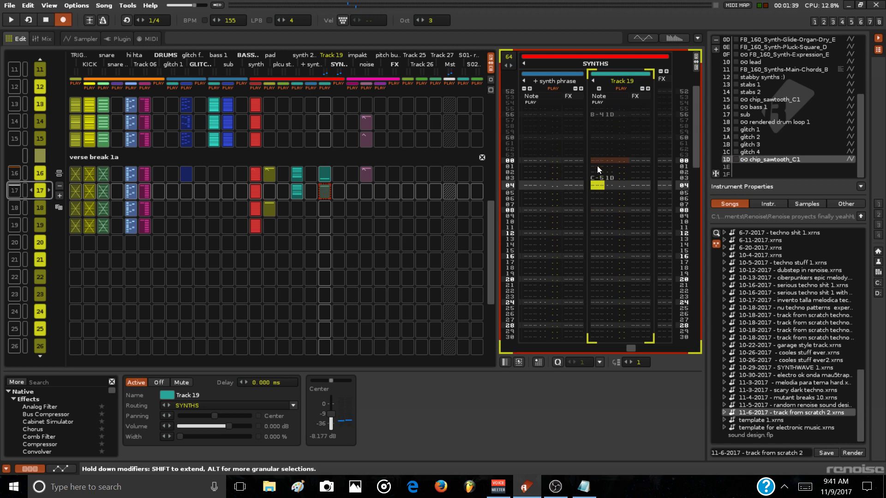
key(Up)
key(Up)
Play pattern 17 to hear the new C-5 note on Track 19
key(space)
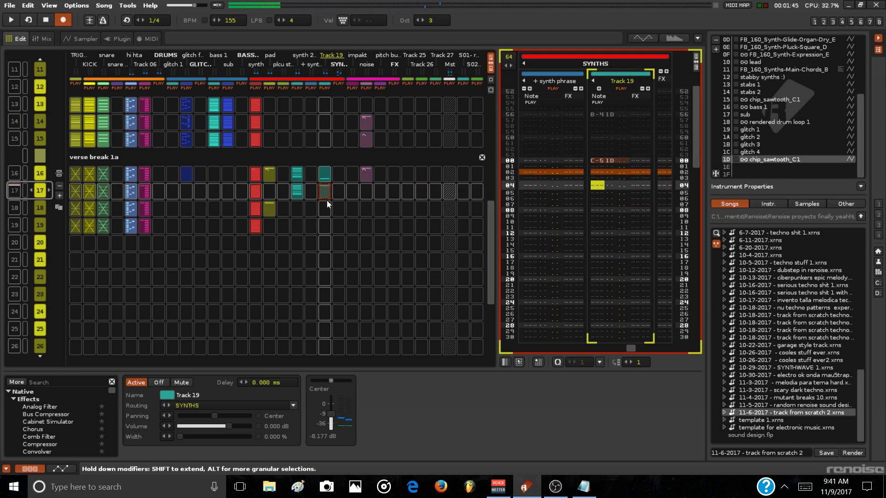
key(ctrl+Up)
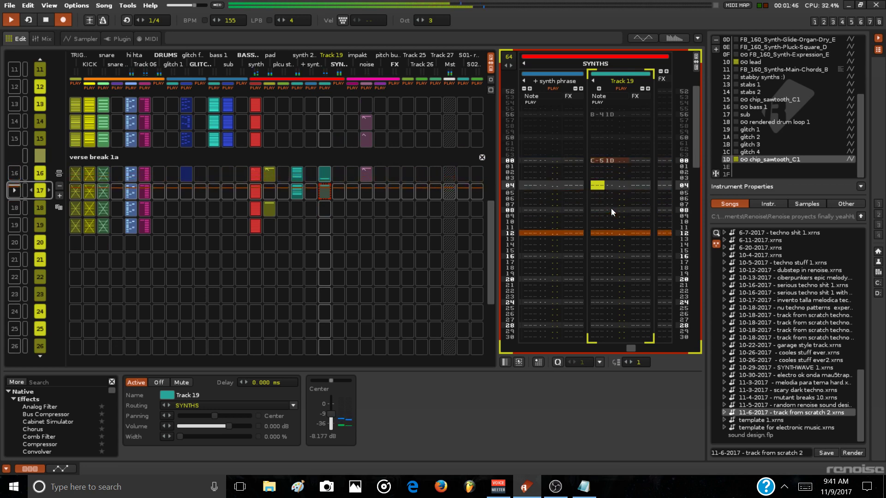
key(space)
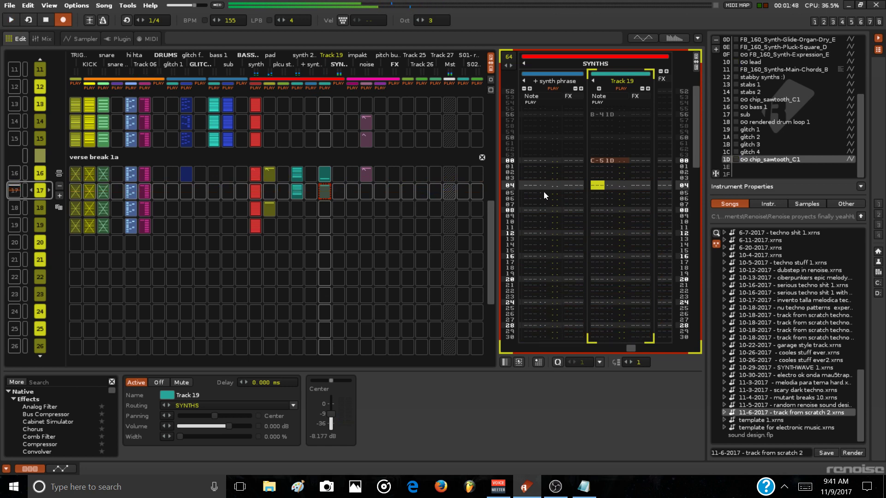
Find the Instr. Macros device and add it to Track 19's effect chain in the mixer
click(43, 36)
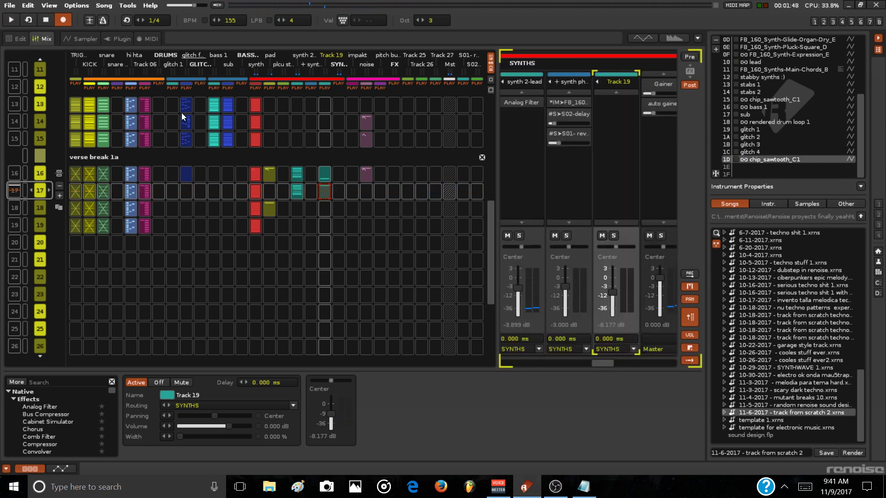
click(55, 382)
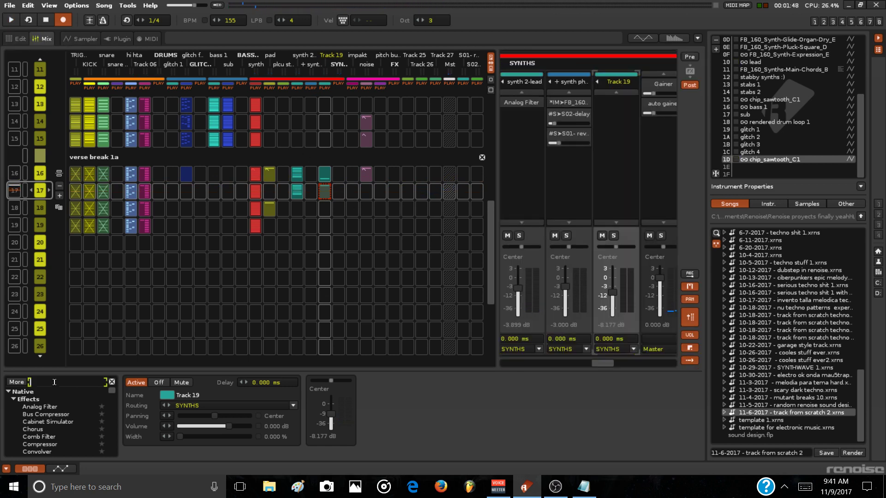
text(instr)
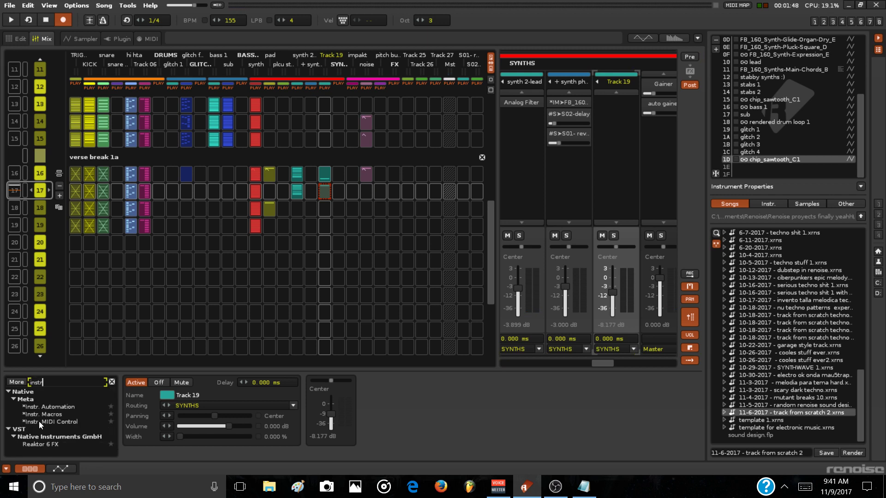
drag(42, 414, 577, 226)
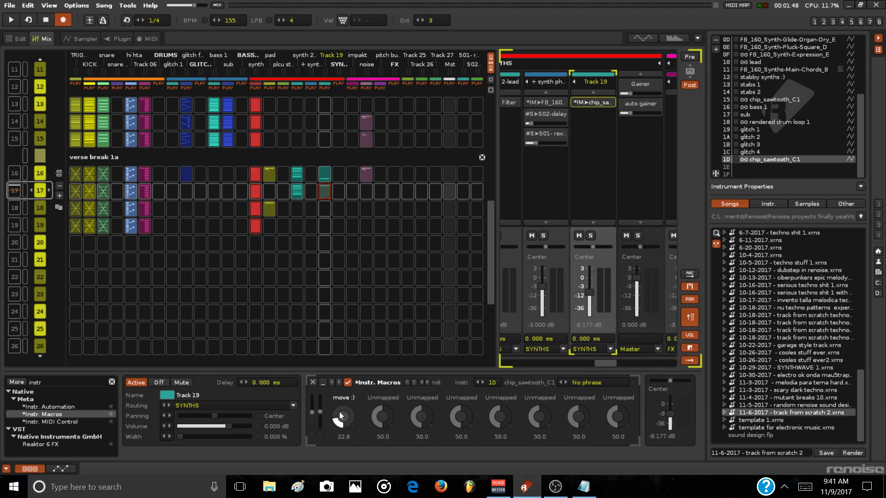
Audition pattern 17 while varying the move :) macro of chip_sawtooth_C1, then set it to 52.4
key(space)
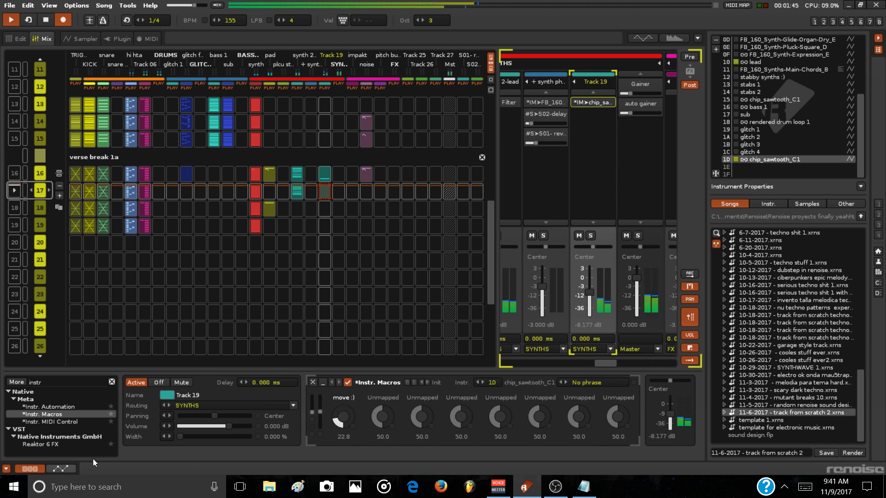
key(space)
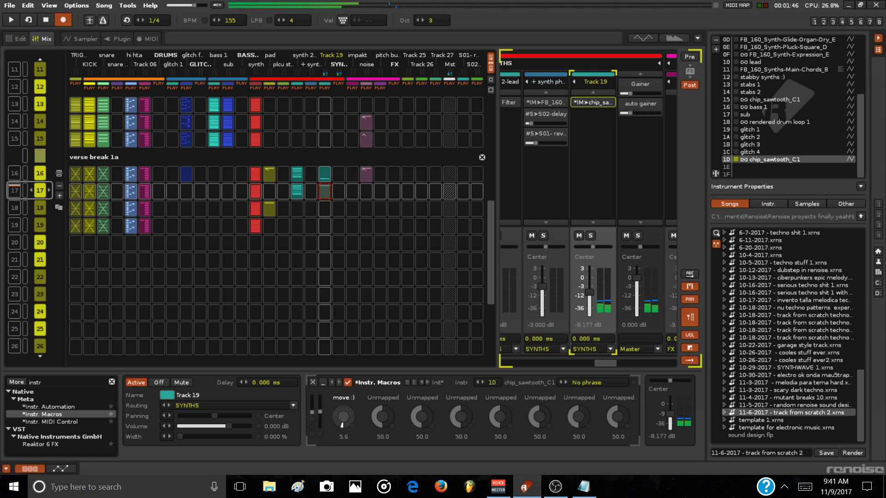
drag(340, 423, 340, 424)
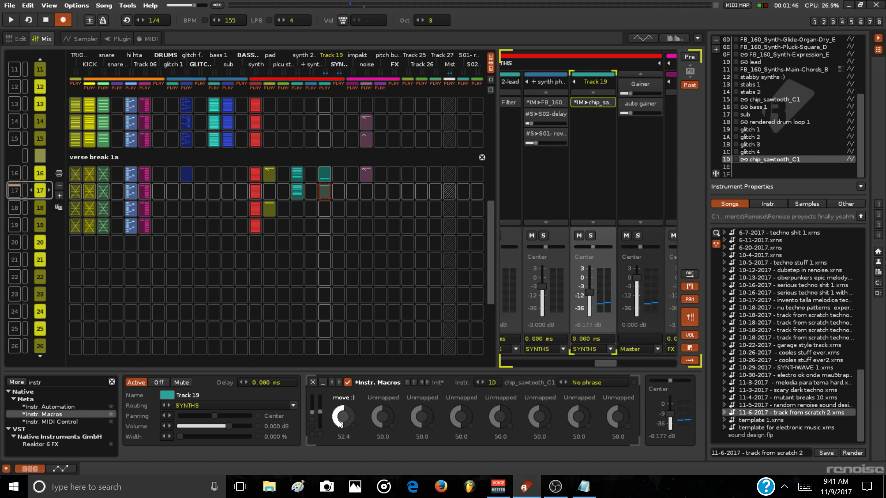
Create an automation envelope for the move :) macro in pattern 16 and play it to locate the Track 19 note
click(61, 469)
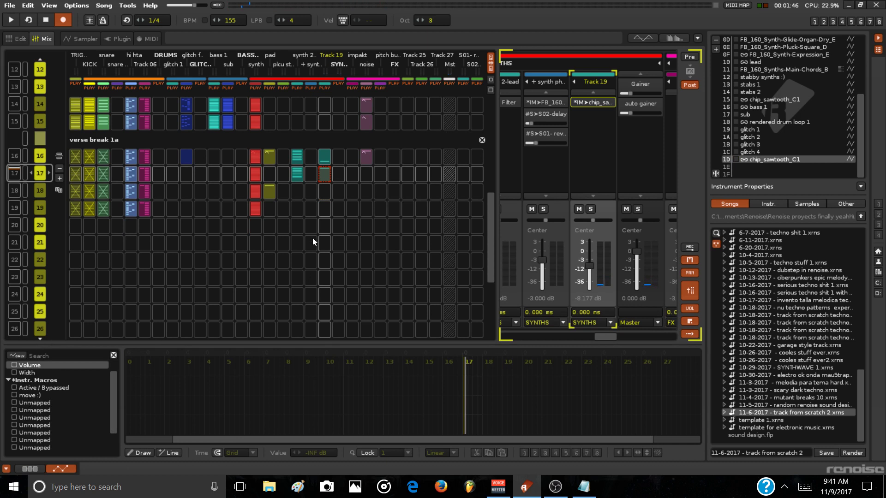
click(30, 395)
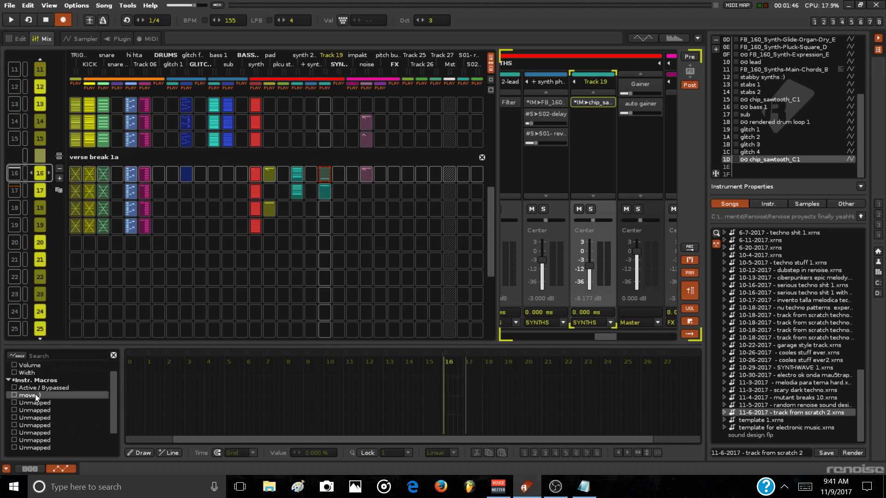
click(450, 415)
scroll(460, 407, up, 5)
key(space)
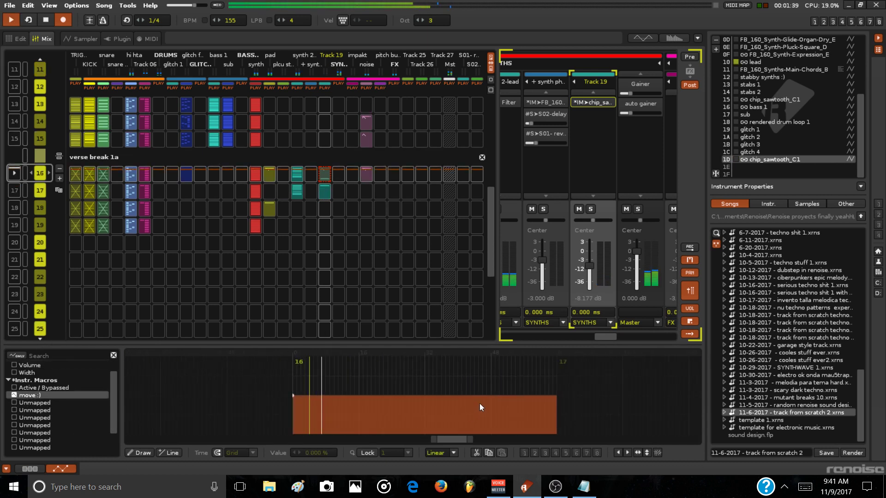
scroll(480, 403, up, 2)
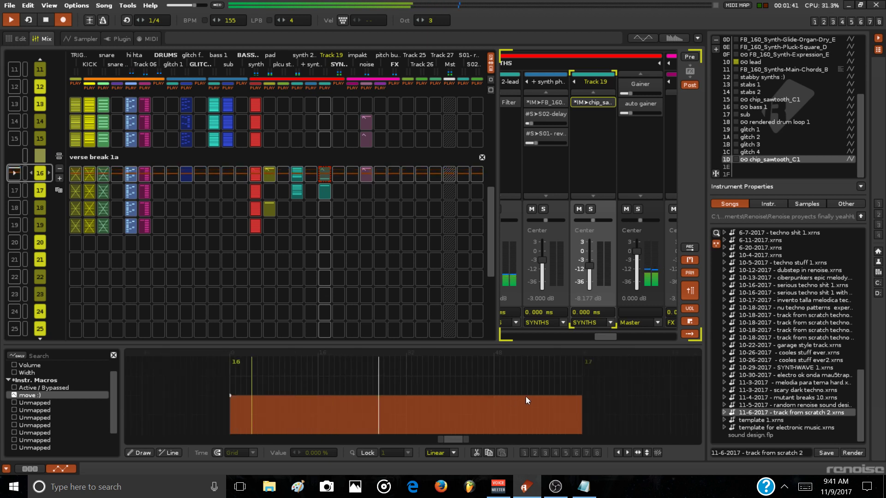
scroll(525, 396, up, 2)
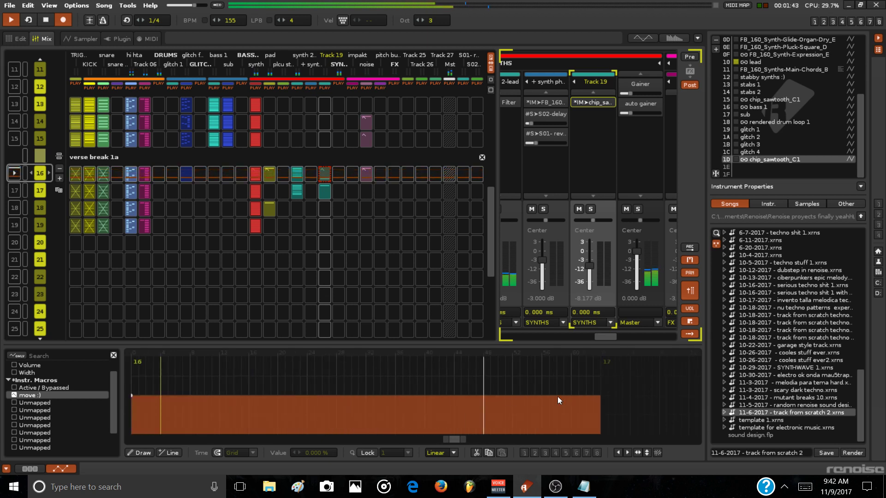
key(space)
Add envelope points at 48.507 % near line 56 and 16.418 % at the end of pattern 16
click(541, 396)
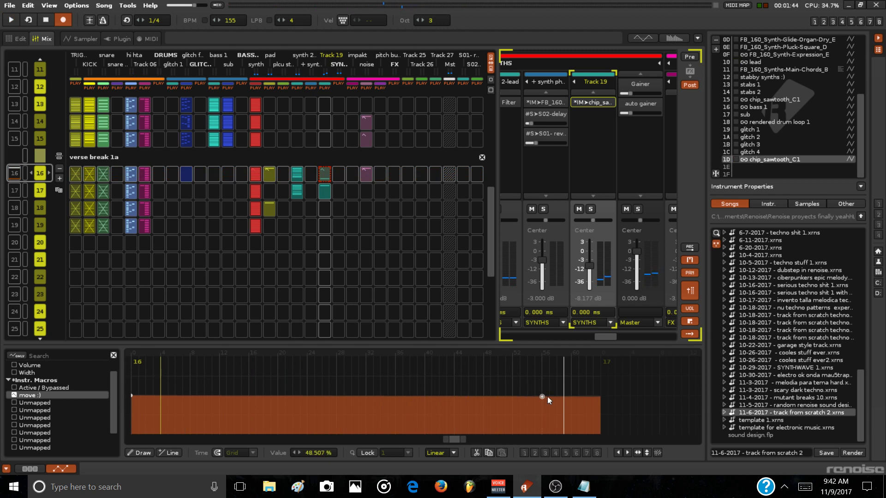
click(587, 409)
drag(587, 409, 596, 421)
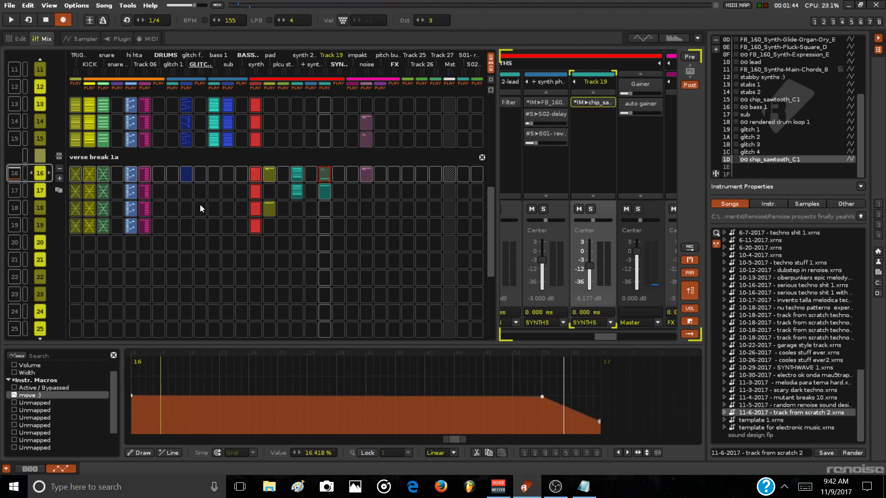
Continue the move :) envelope in pattern 17, fading from 16.418 % to 0 % over the first lines, and play it
key(ctrl+Down)
click(618, 421)
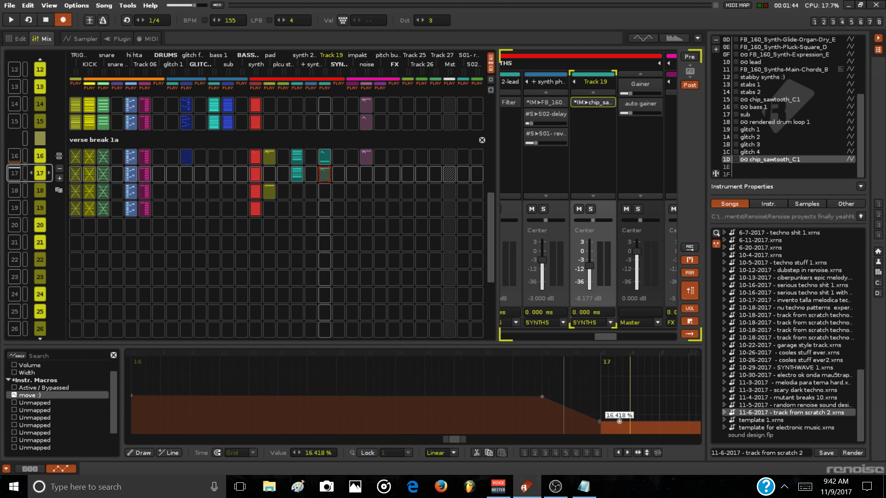
click(645, 430)
drag(645, 431, 658, 433)
key(space)
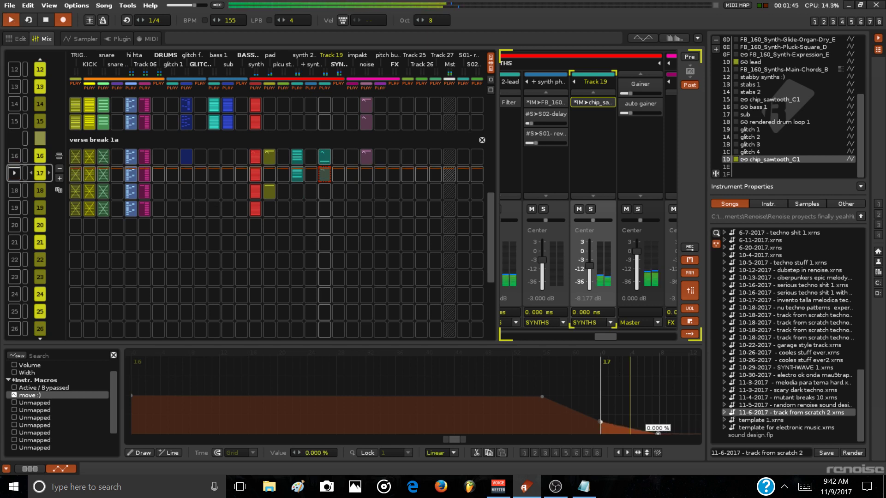
double_click(658, 433)
key(space)
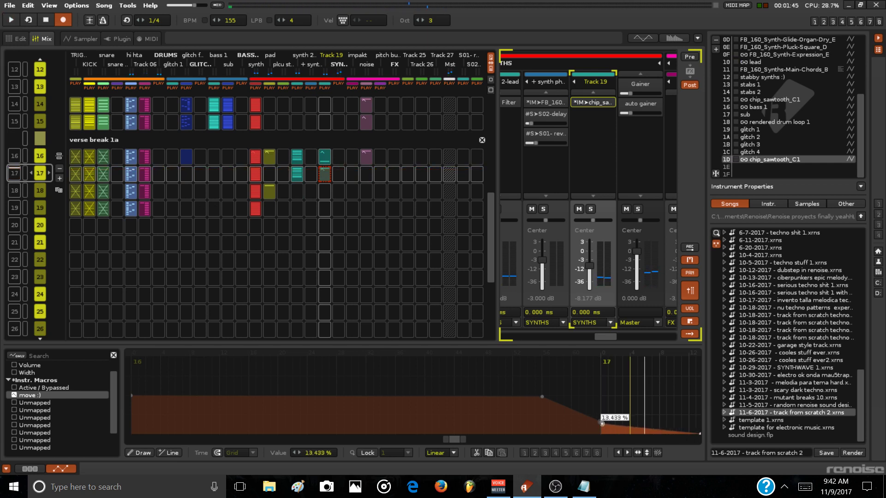
Try lowering the envelope's starting point in pattern 17 to 9.701 %, listen, then undo the change and play again
click(600, 421)
drag(602, 421, 601, 427)
key(space)
key(space)
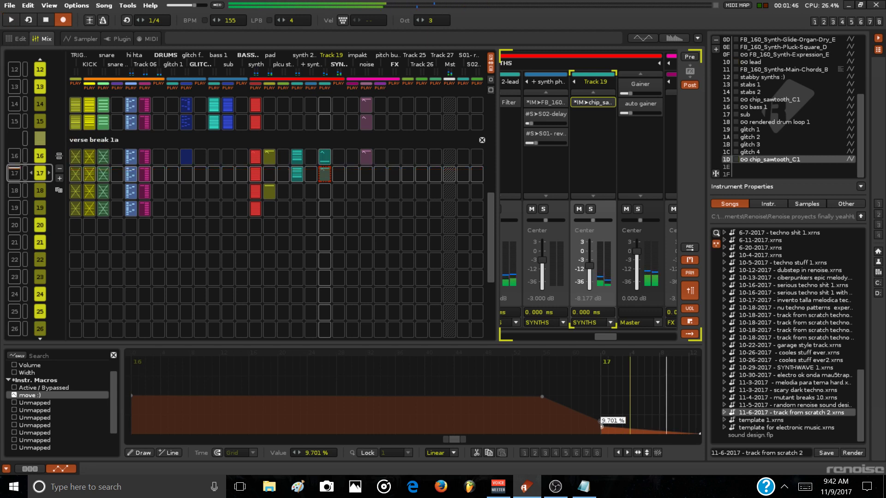
key(ctrl+z)
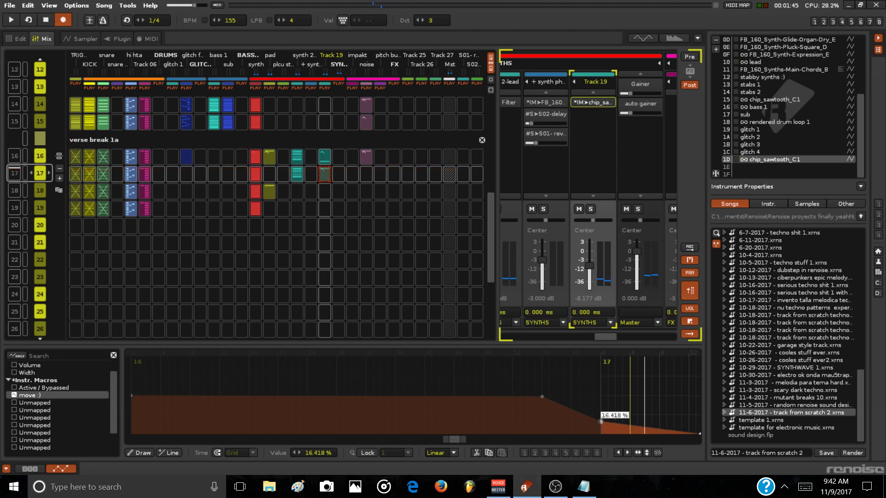
mouse_move(600, 422)
mouse_down()
mouse_move(601, 431)
mouse_move(596, 420)
mouse_up()
key(space)
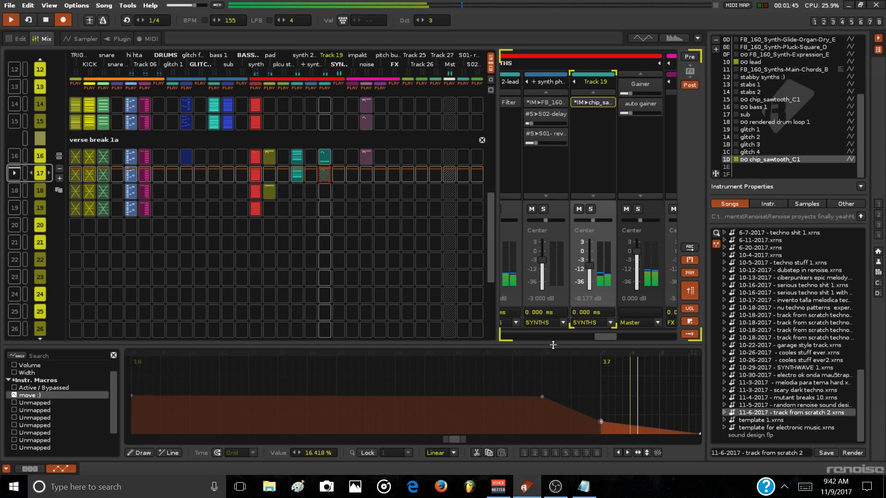
Set the starting point of pattern 17's move :) envelope to 5.224 % and play the pattern to check the fade
key(space)
scroll(601, 416, up, 2)
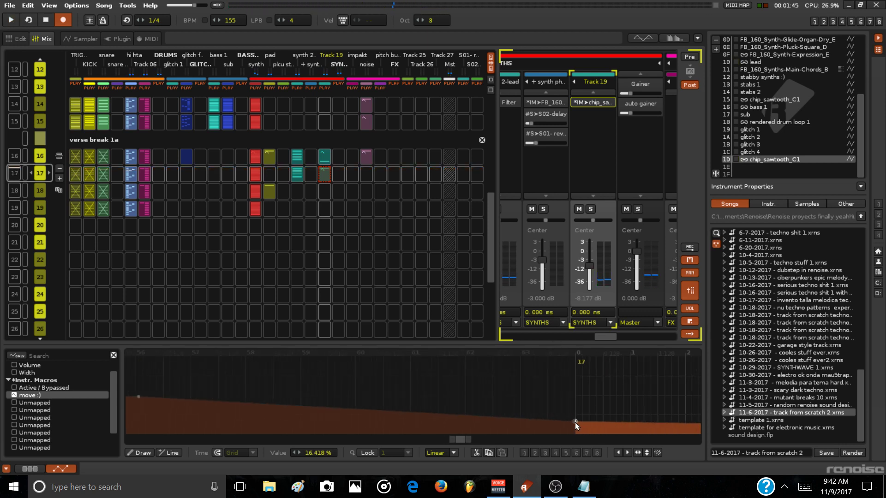
drag(574, 422, 575, 427)
key(space)
scroll(574, 427, down, 2)
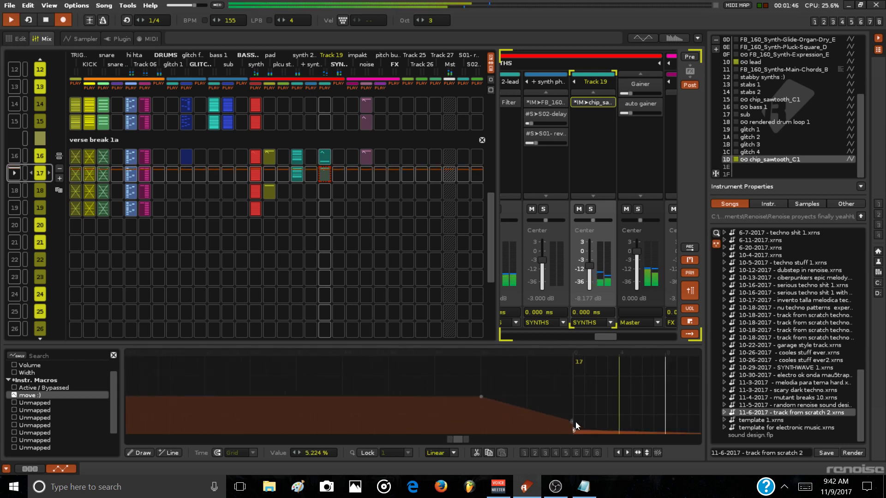
scroll(576, 420, up, 3)
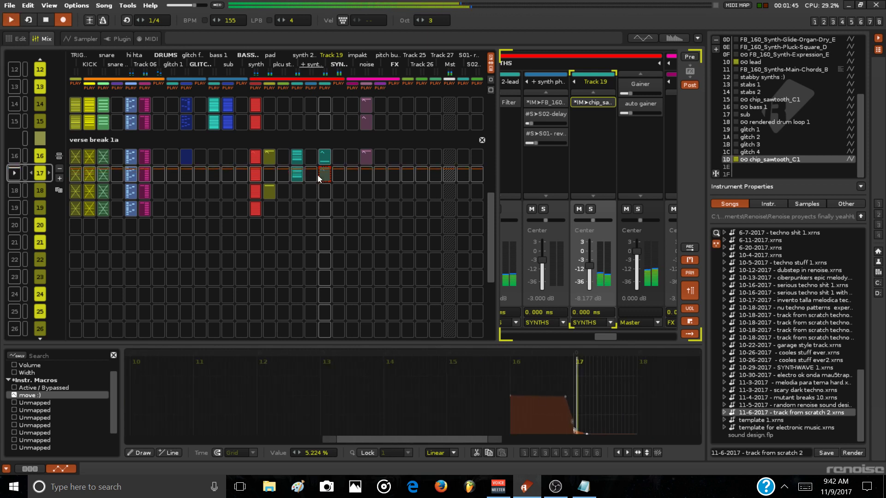
key(space)
Move Track 19's slots from patterns 16 and 17 down to the empty patterns 20 and 21, and go to pattern 20
key(Up)
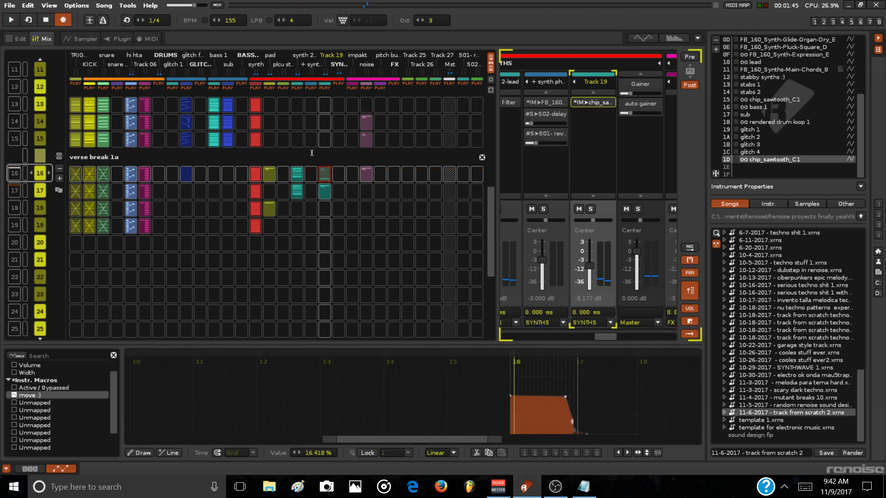
click(326, 193)
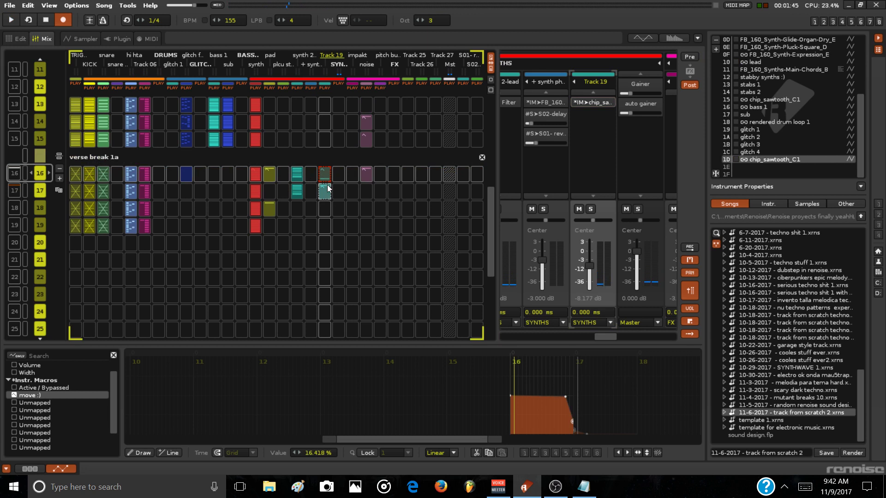
drag(326, 175, 323, 230)
drag(322, 269, 324, 244)
key(Down)
key(Down)
key(Down)
key(Down)
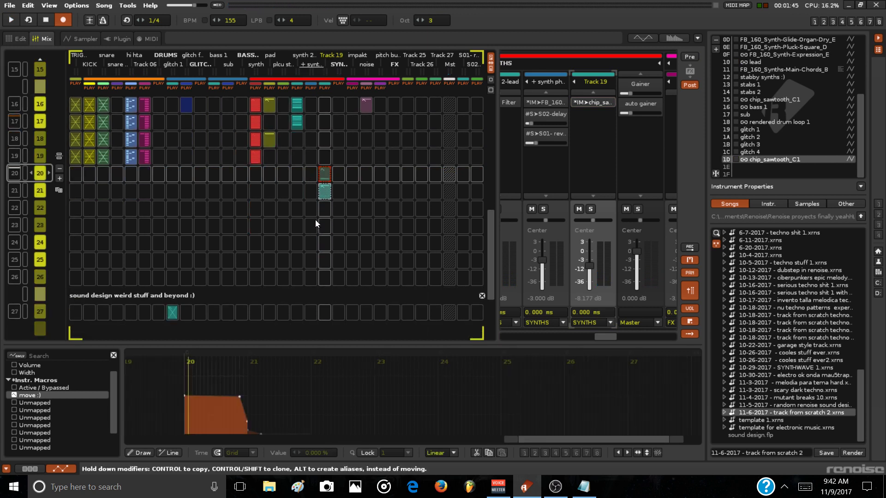
Play the Track 19 phrase in patterns 20 and 21, and join both into a single 128-line pattern 20
key(space)
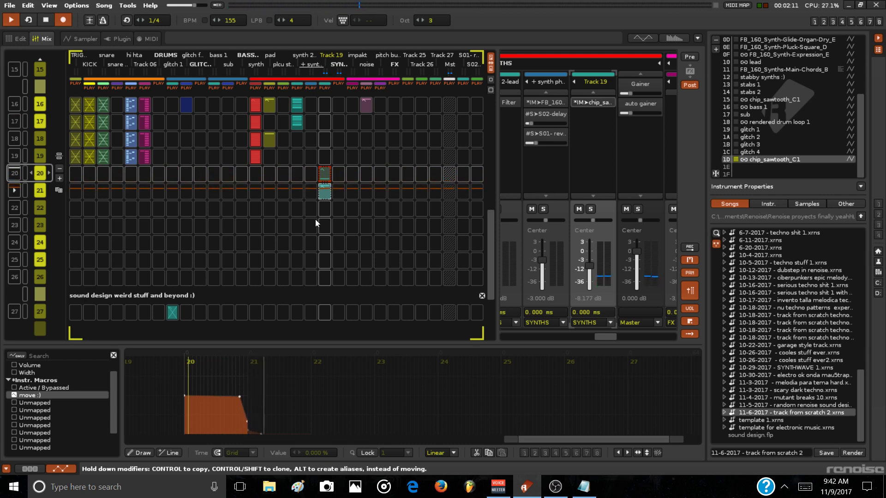
key(space)
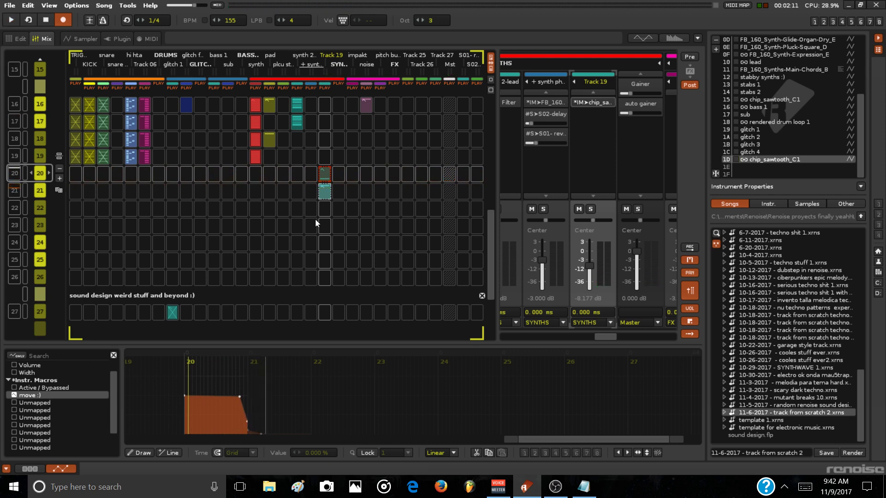
right_click(325, 178)
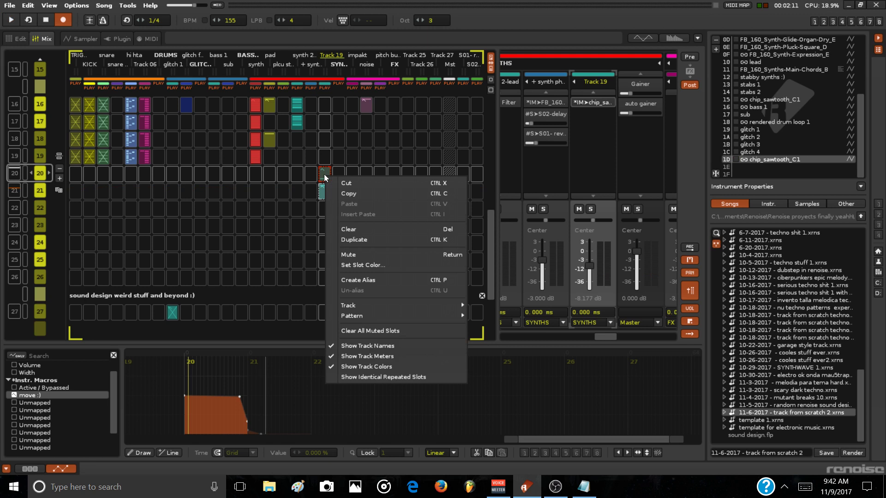
mouse_move(444, 318)
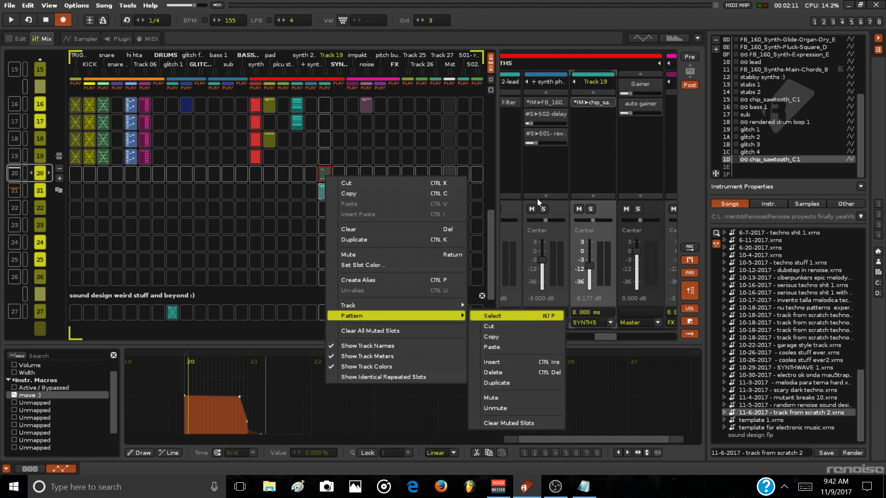
click(547, 179)
click(17, 38)
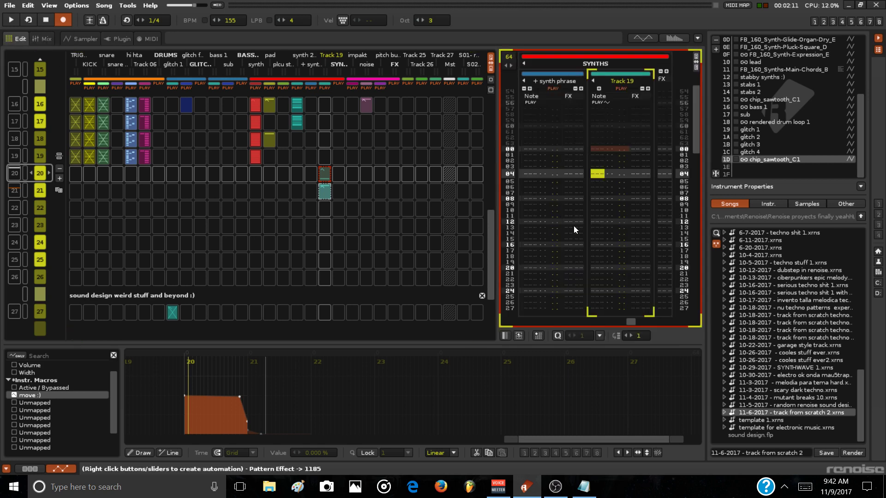
right_click(606, 222)
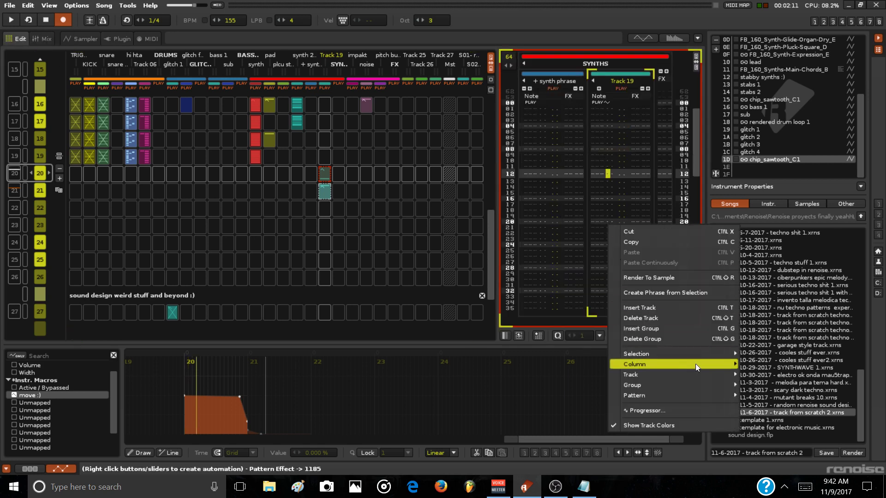
mouse_move(711, 400)
click(809, 449)
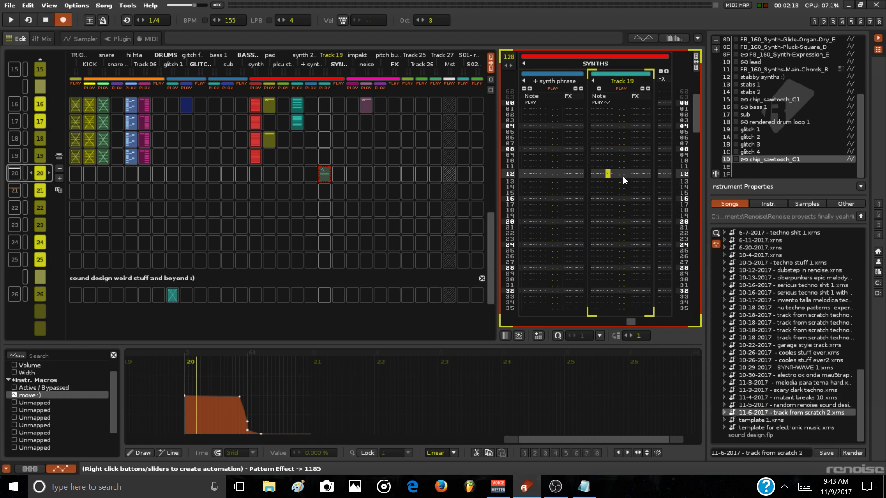
Select all 128 lines of Track 19 in pattern 20 and render the selection to a sample
scroll(622, 176, up, 5)
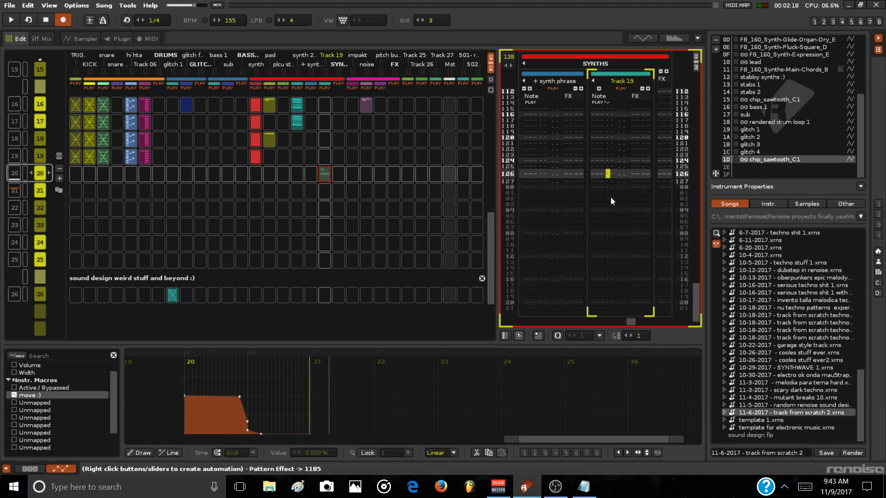
scroll(611, 197, down, 3)
scroll(600, 152, down, 3)
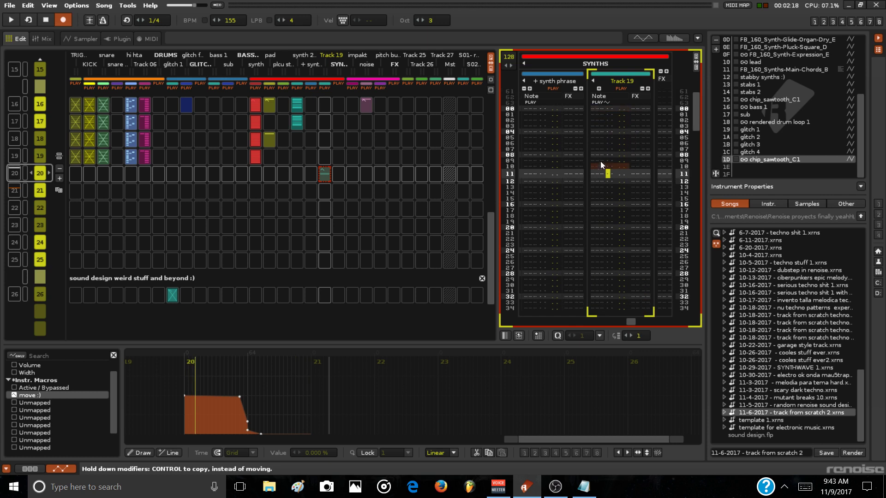
drag(596, 120, 638, 418)
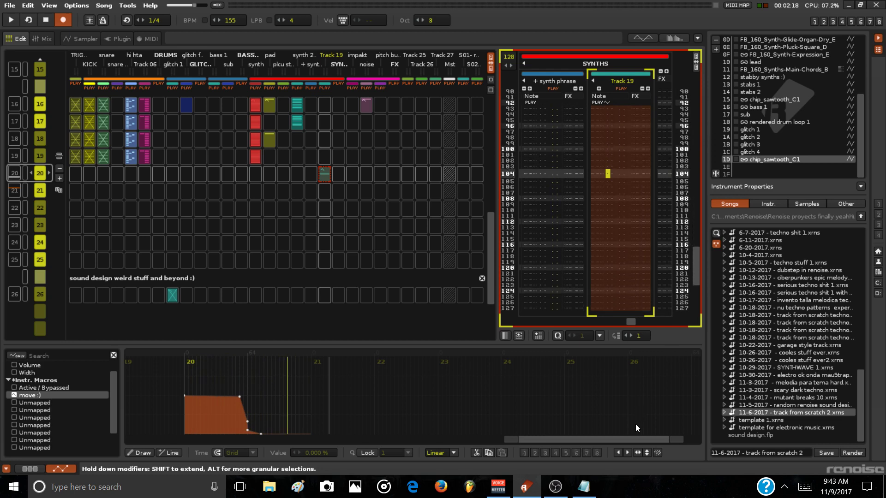
right_click(626, 200)
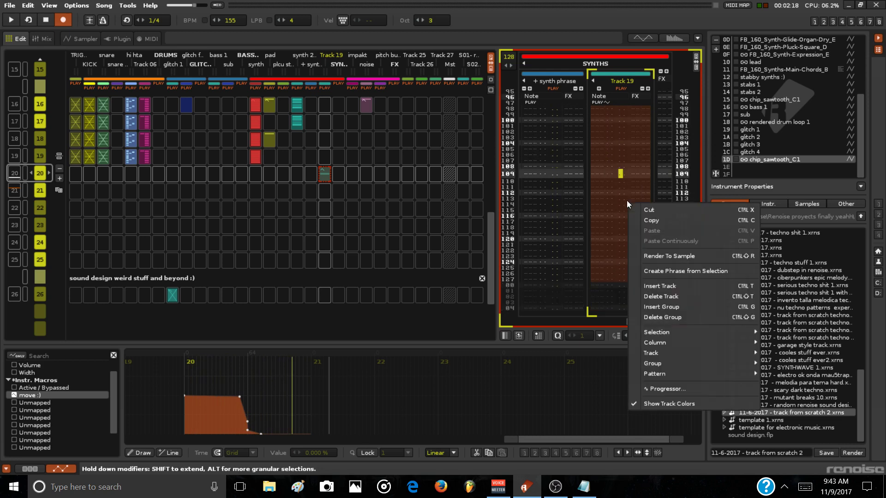
click(696, 256)
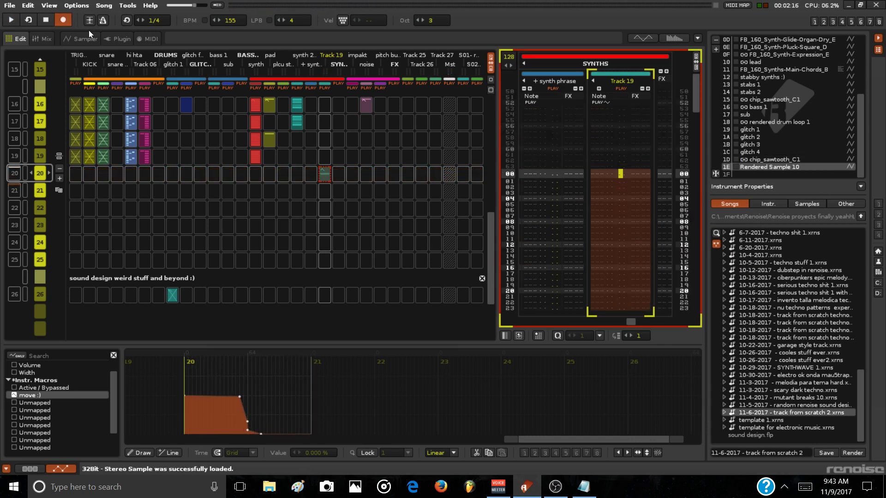
Open the rendered sample's waveform and delete the silence before the sound begins
key(F6)
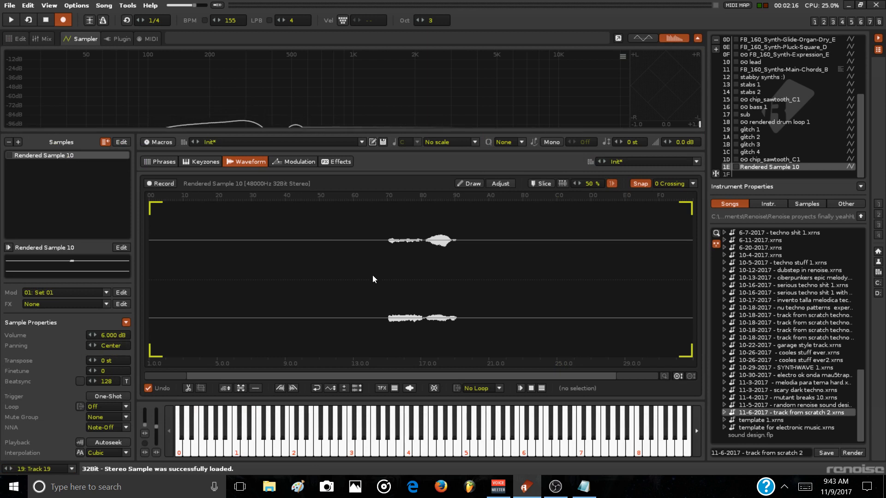
drag(387, 278, 102, 253)
click(385, 285)
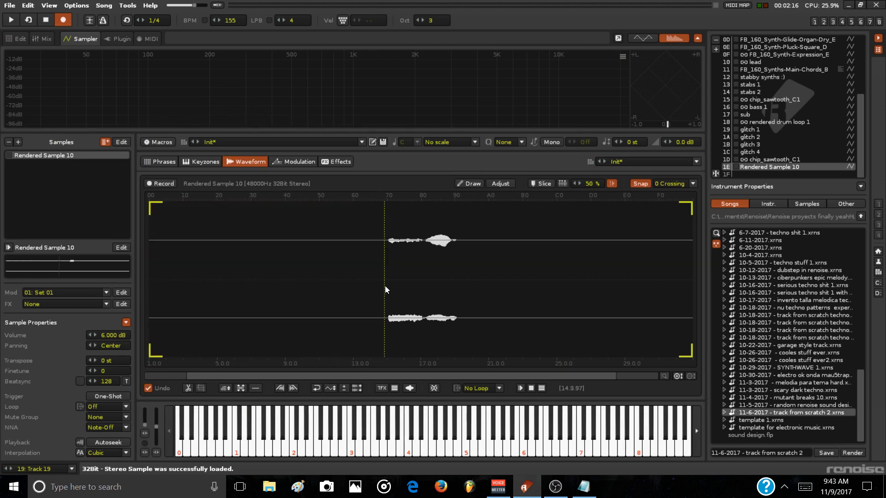
drag(386, 276, 136, 260)
scroll(346, 279, up, 5)
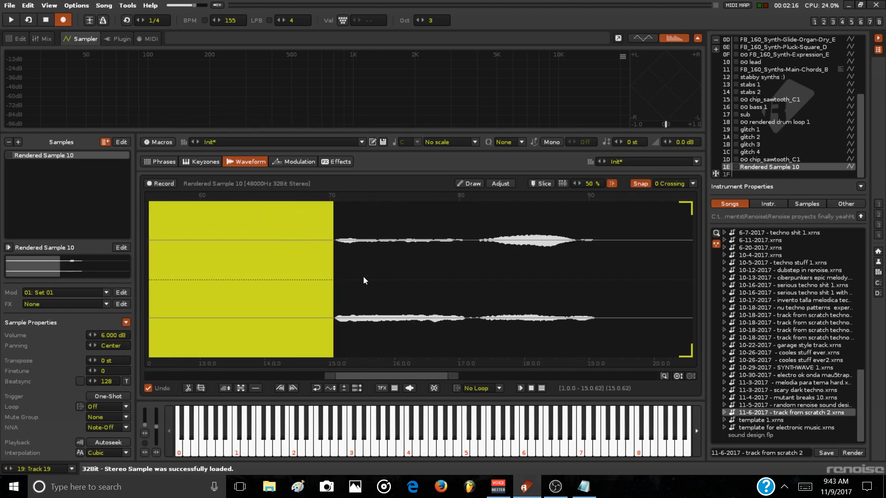
drag(296, 272, 301, 273)
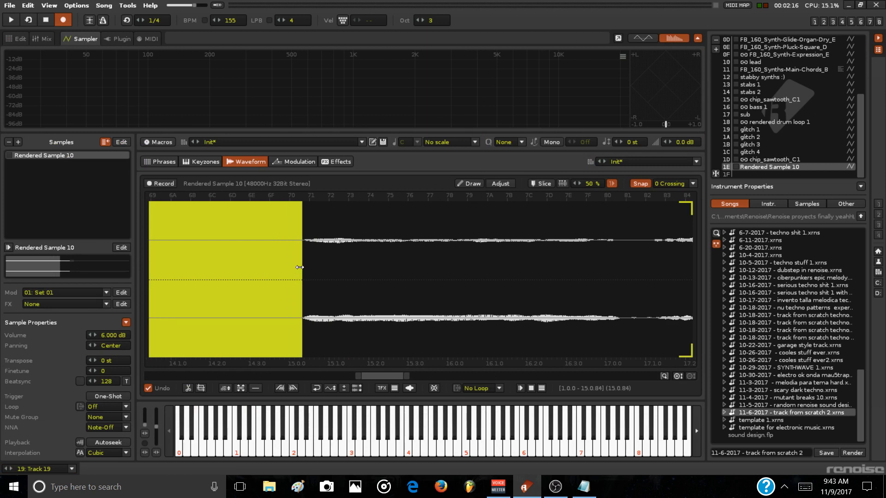
key(Delete)
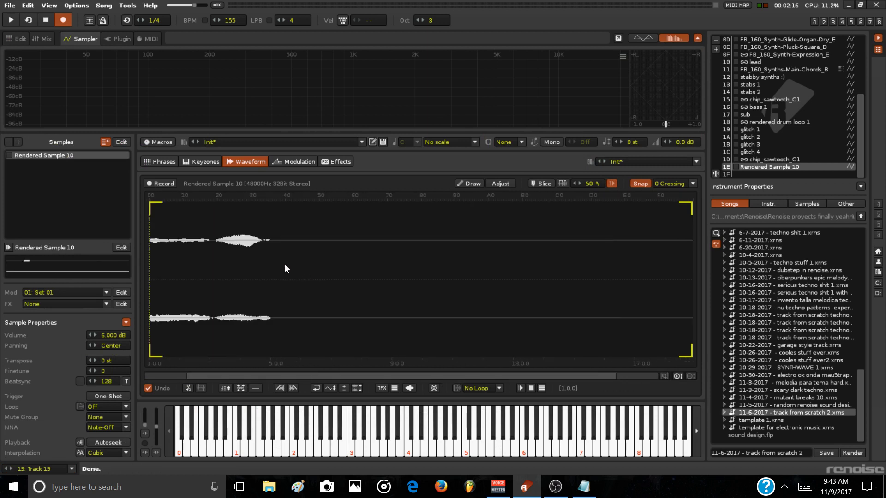
Delete the silence after the sound ends in the rendered sample, cutting close to the tail
drag(285, 269, 693, 261)
scroll(248, 277, up, 3)
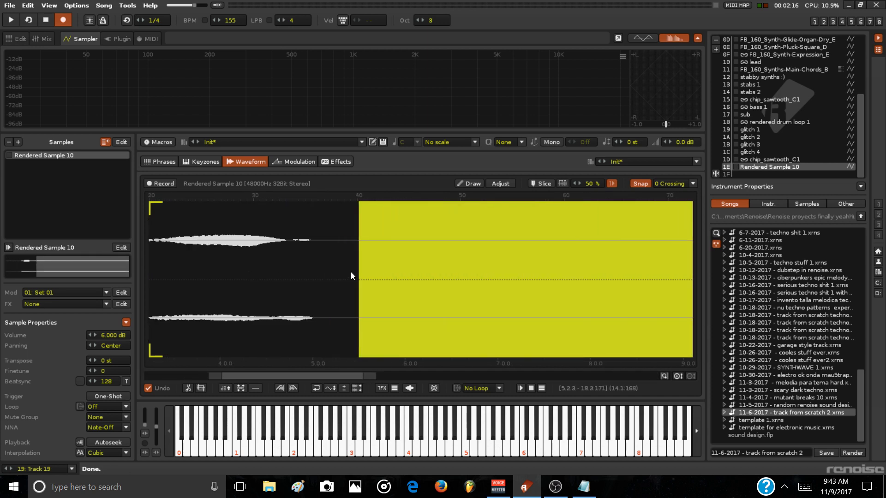
drag(358, 271, 316, 266)
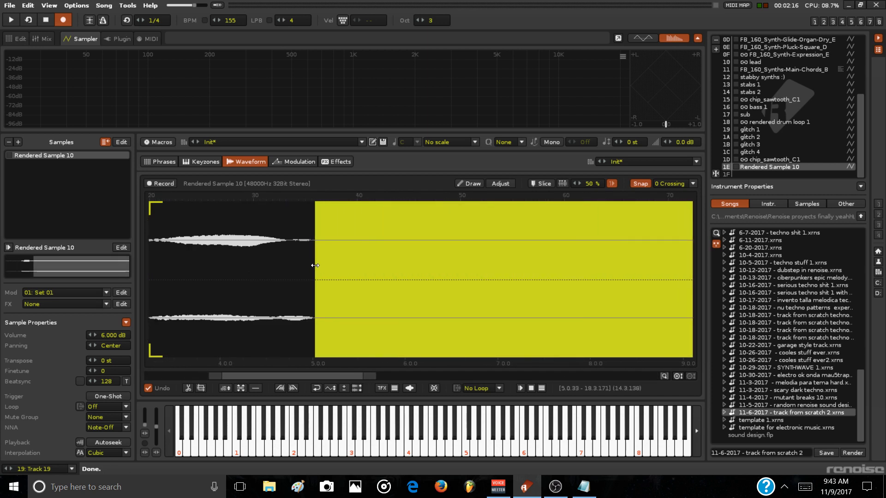
key(Delete)
Audition the trimmed sample with notes in two octaves, adjusting the system volume to 34
key(q)
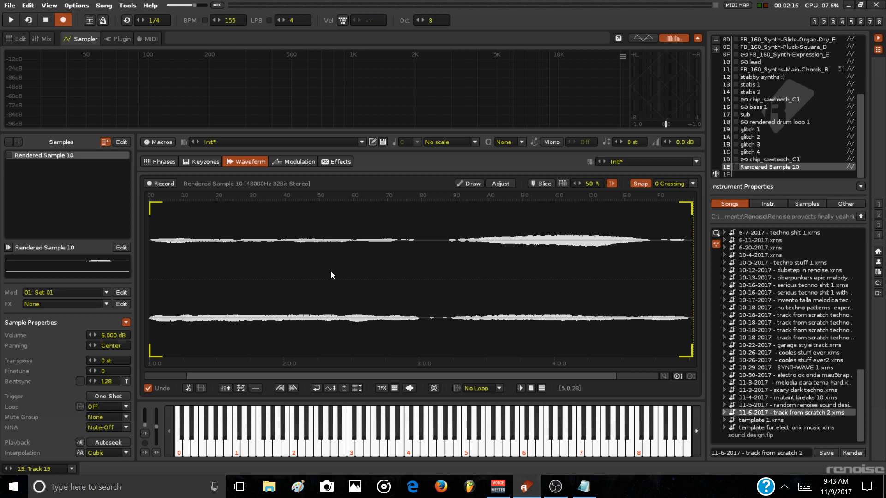
key(z)
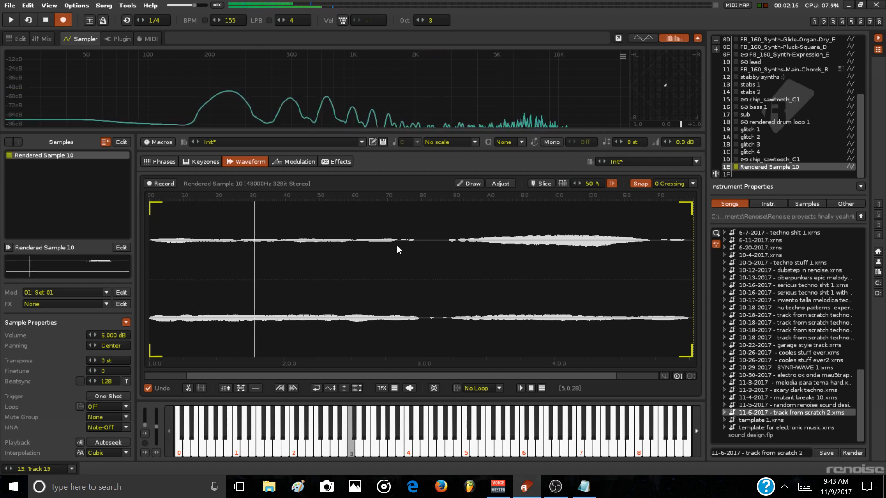
key(q)
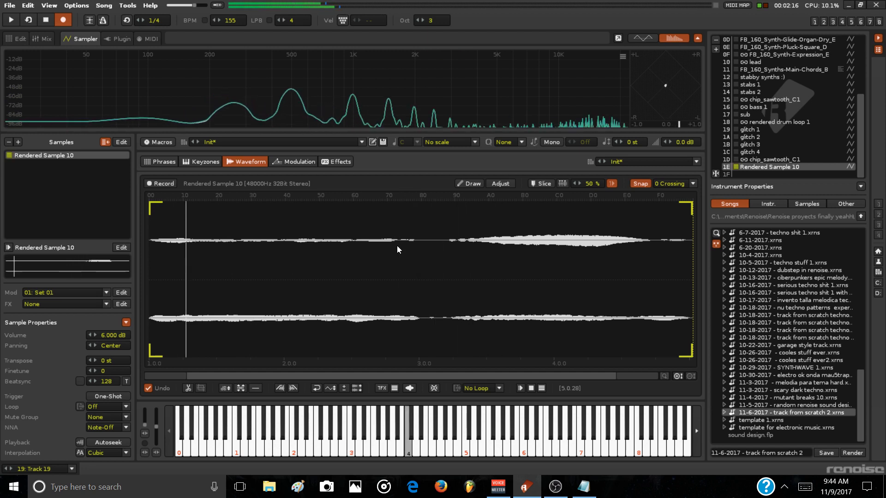
key(XF86AudioLowerVolume)
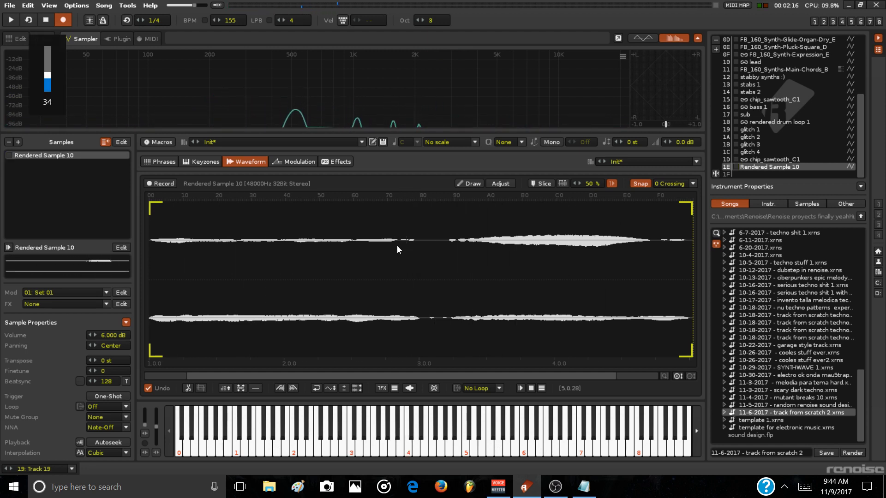
key(q)
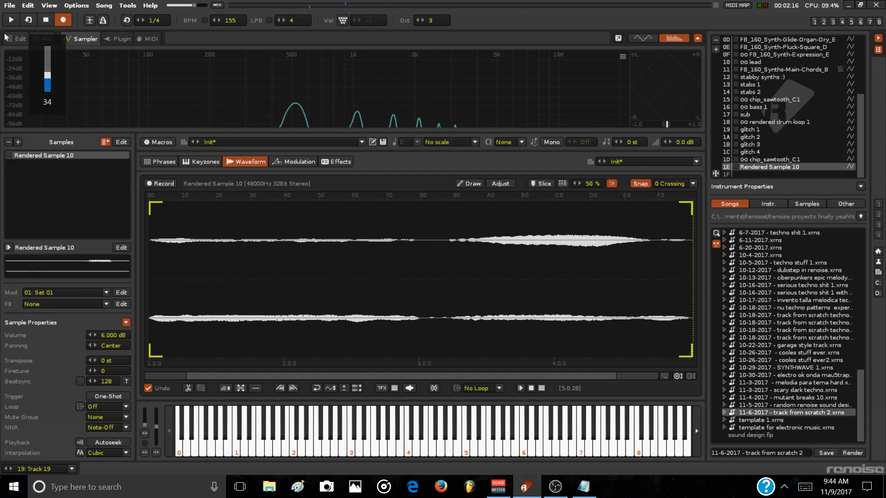
Return to the pattern editor, turn off edit mode, and mute Track 19's slot in pattern 20
key(F1)
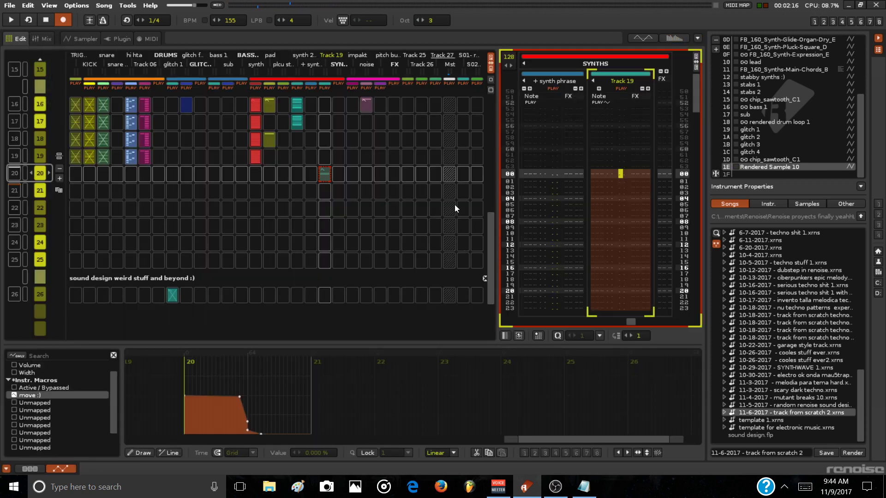
click(604, 209)
key(Escape)
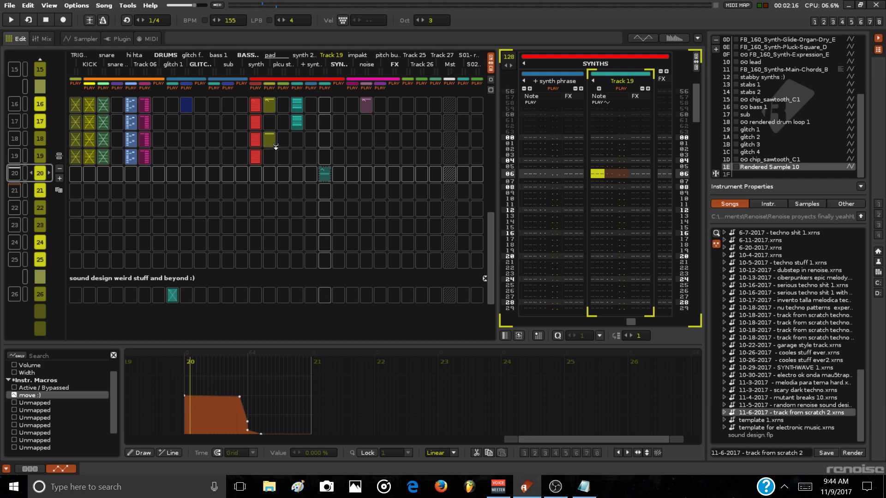
right_click(325, 174)
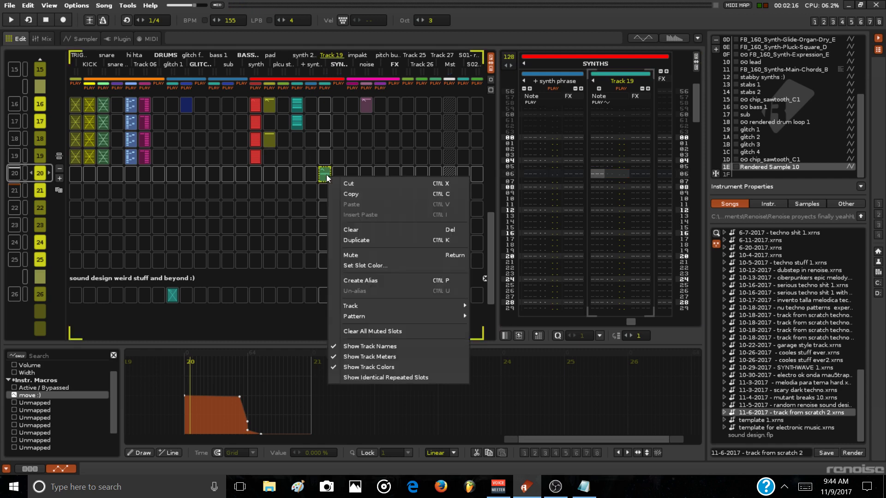
click(373, 255)
Go to pattern 16 at the start of verse break 1a and play it briefly
key(ctrl+Up)
key(ctrl+Up)
key(ctrl+Up)
key(ctrl+Up)
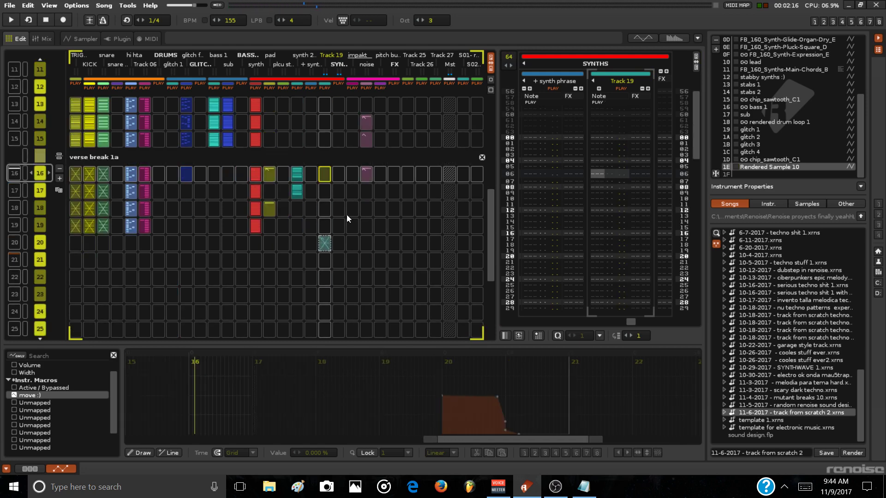
key(ctrl+Up)
key(ctrl+Up)
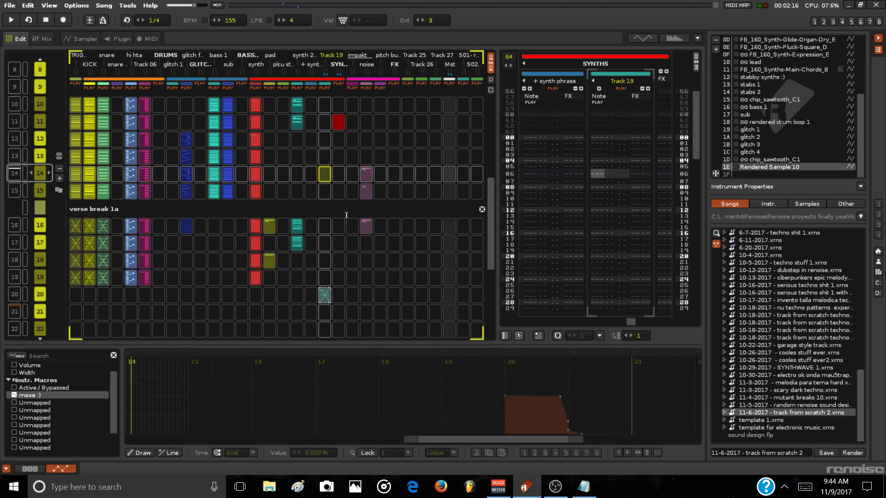
key(ctrl+Down)
key(ctrl+Down)
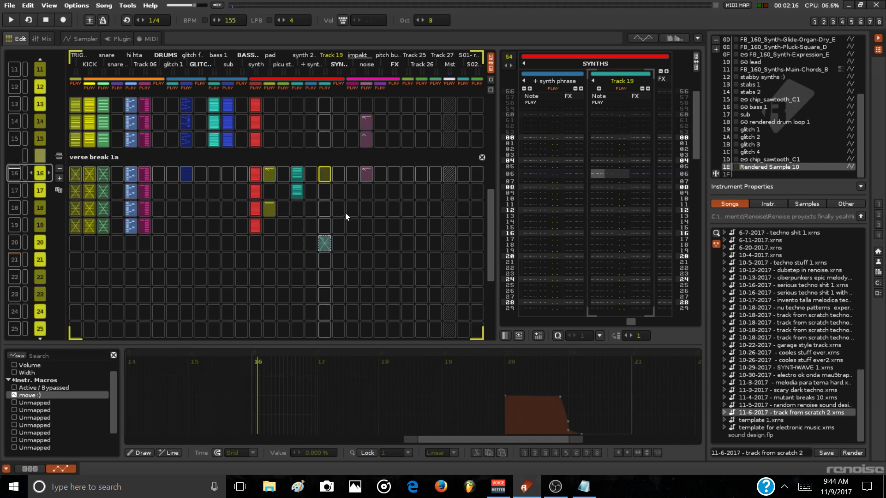
key(space)
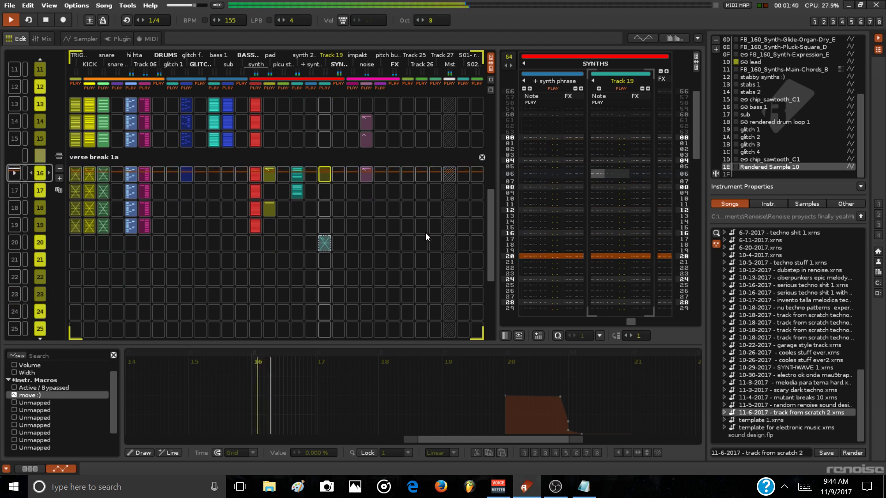
key(space)
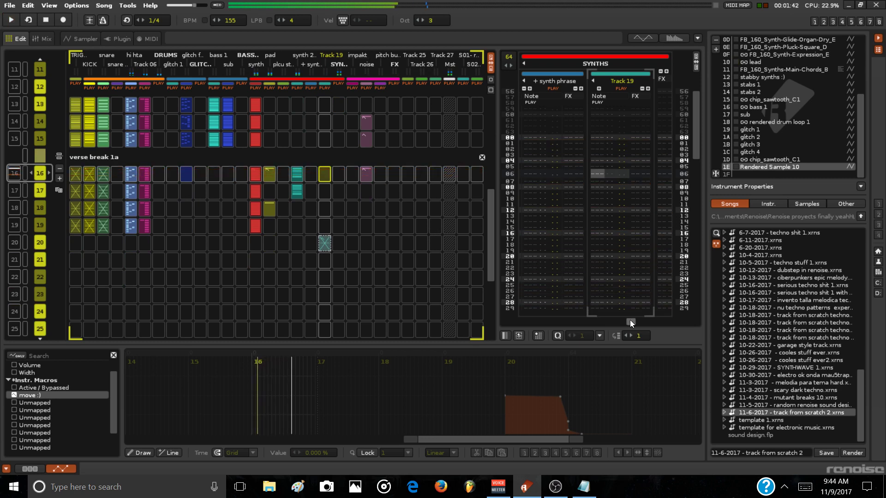
Show the synth track's notes in pattern 16 and play the pattern to check which instruments it uses
drag(632, 322, 627, 322)
click(257, 177)
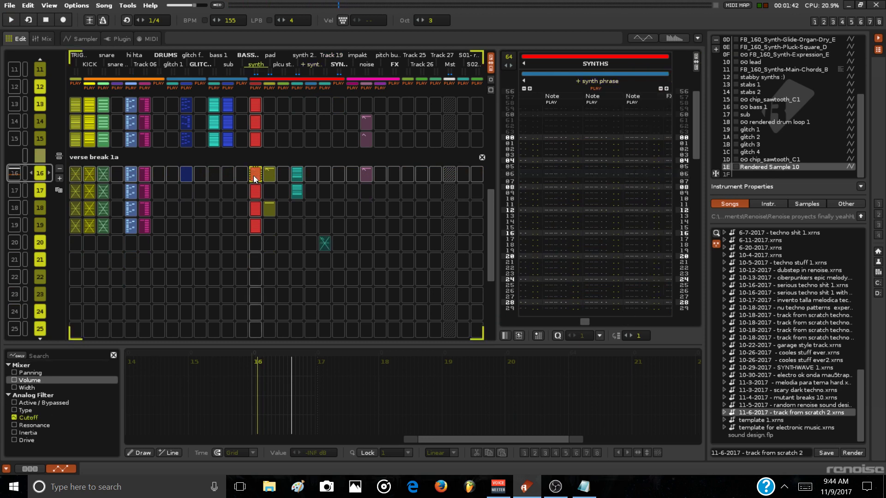
key(space)
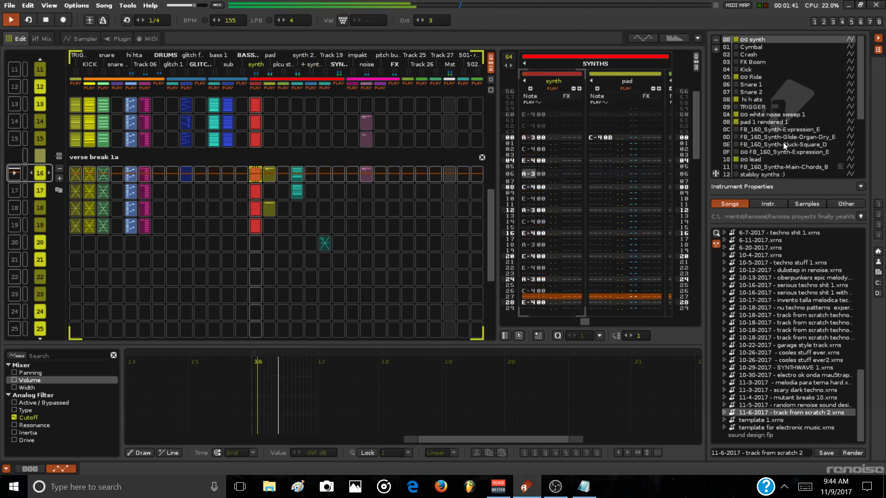
key(space)
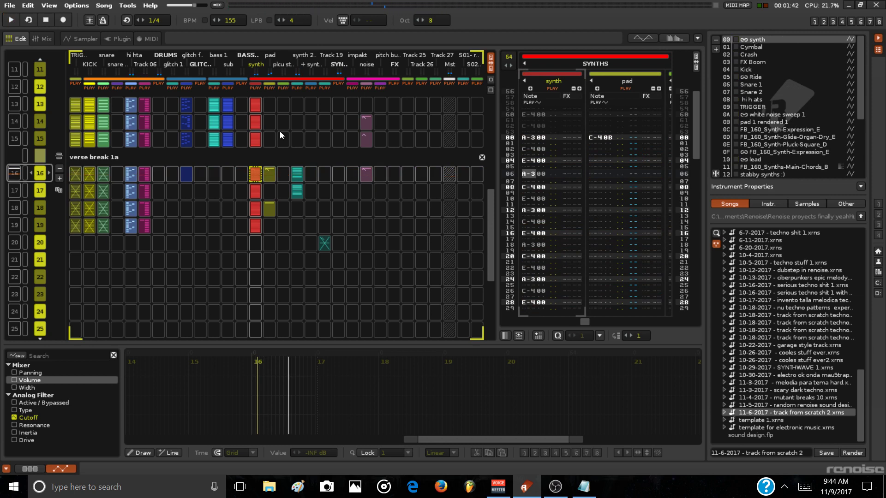
Go to row 00 of the synth track in pattern 16 and audition a note with edit mode off
click(43, 39)
click(17, 39)
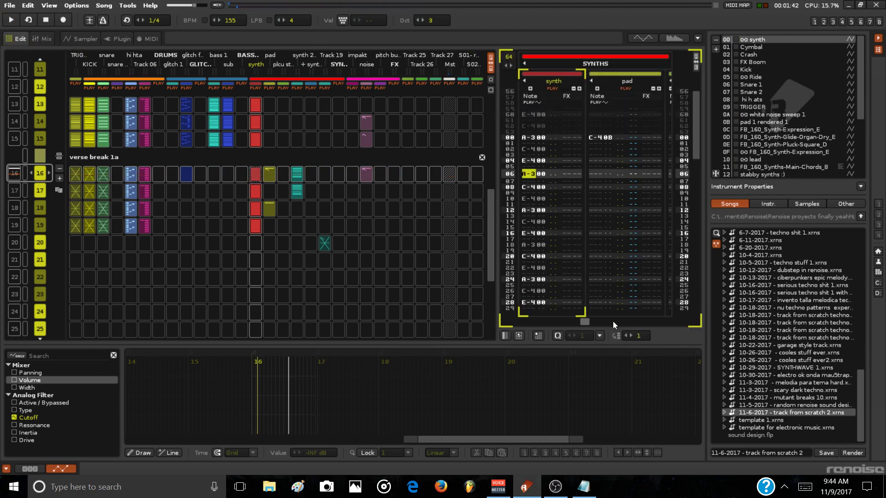
scroll(585, 322, left, 1)
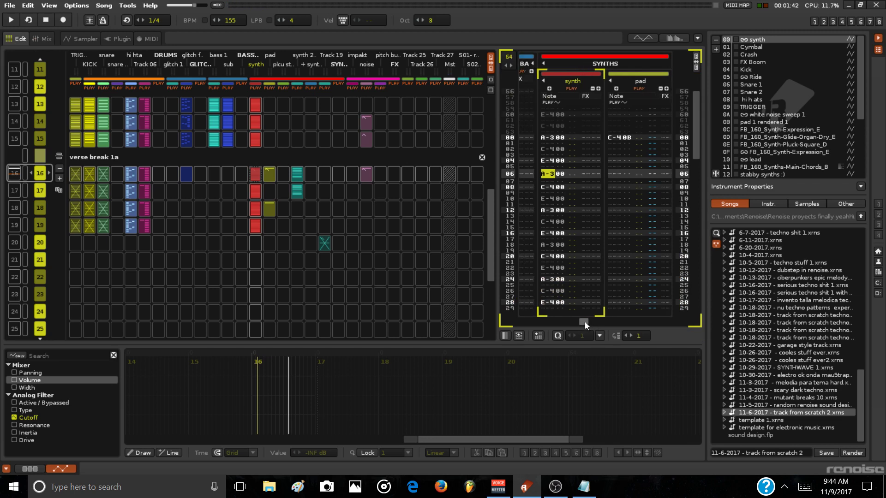
key(Escape)
click(547, 138)
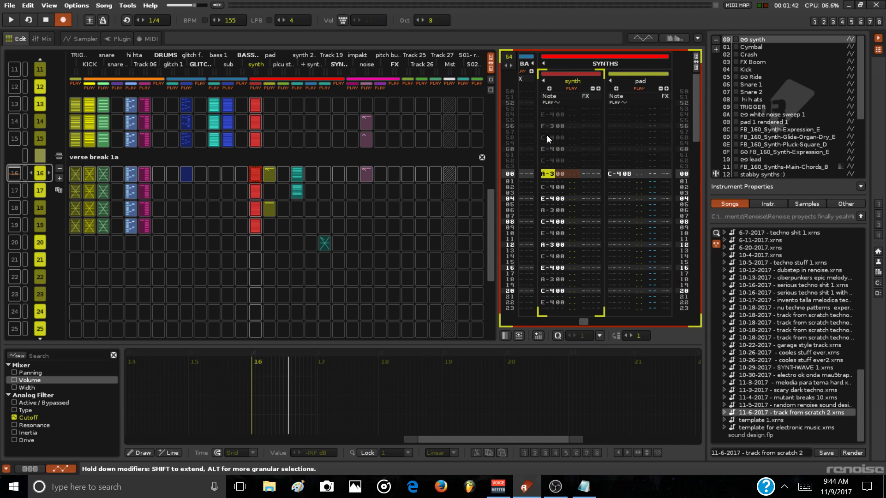
key(Escape)
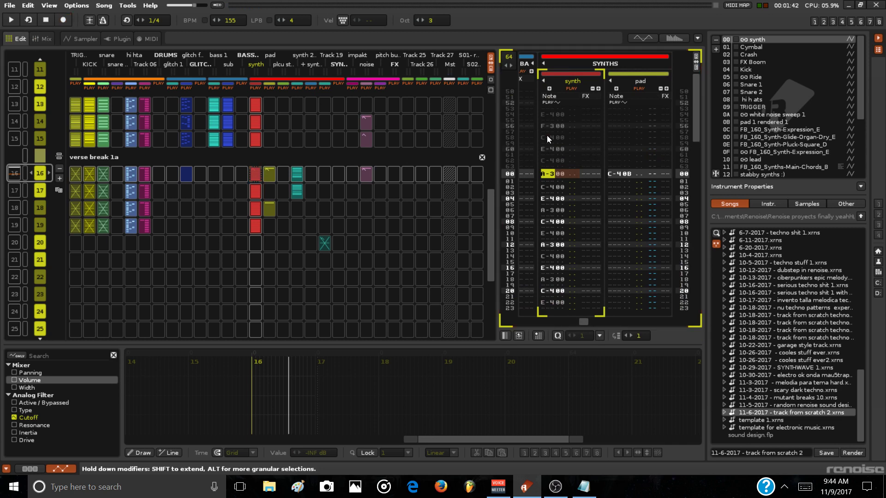
key(n)
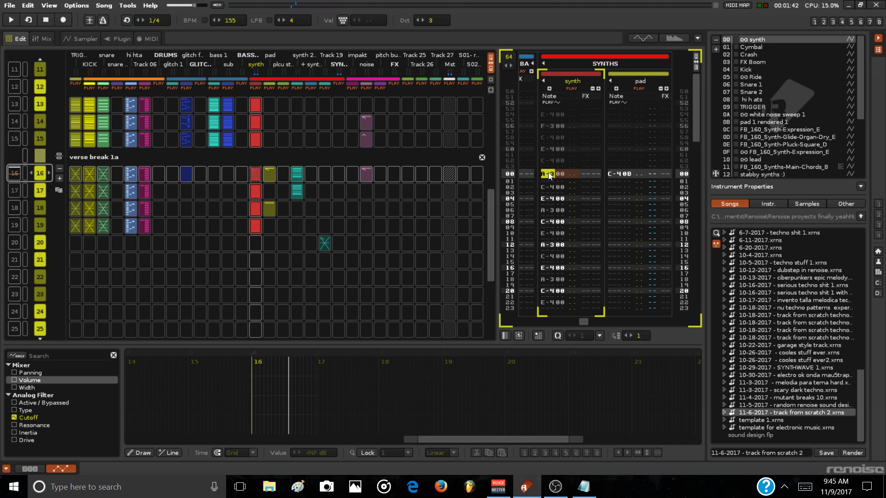
Turn on edit mode, set the edit step to 2, and enter E-4, C-4 and A-3 on rows 00, 02 and 04 of pattern 16's synth track
key(Escape)
key(e)
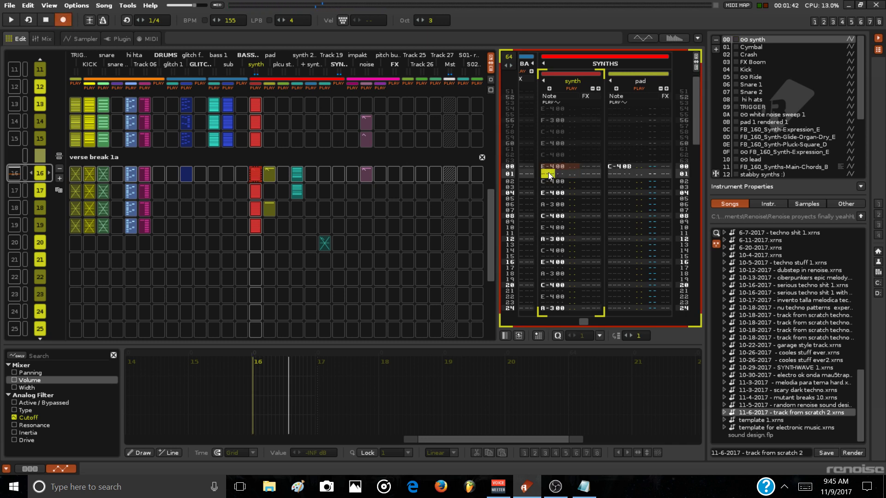
key(Down)
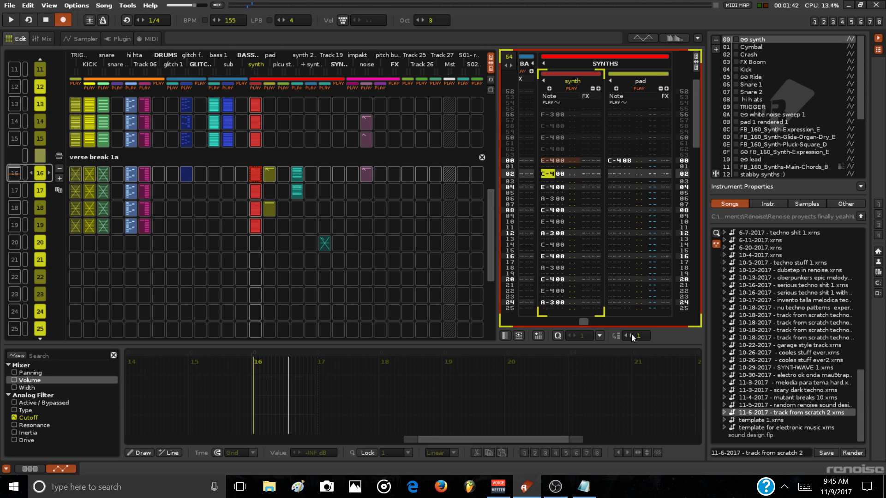
key(q)
key(n)
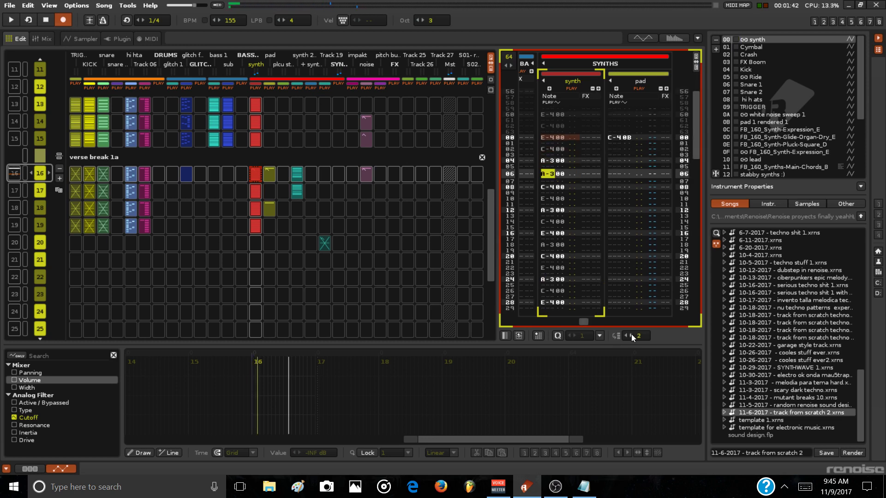
Continue the descending E-4, C-4, A-3 synth sequence on every second row through row 30, ending with E-4 and C-4 on rows 28 and 30
key(e)
key(q)
key(n)
key(e)
key(q)
key(n)
key(e)
key(q)
key(n)
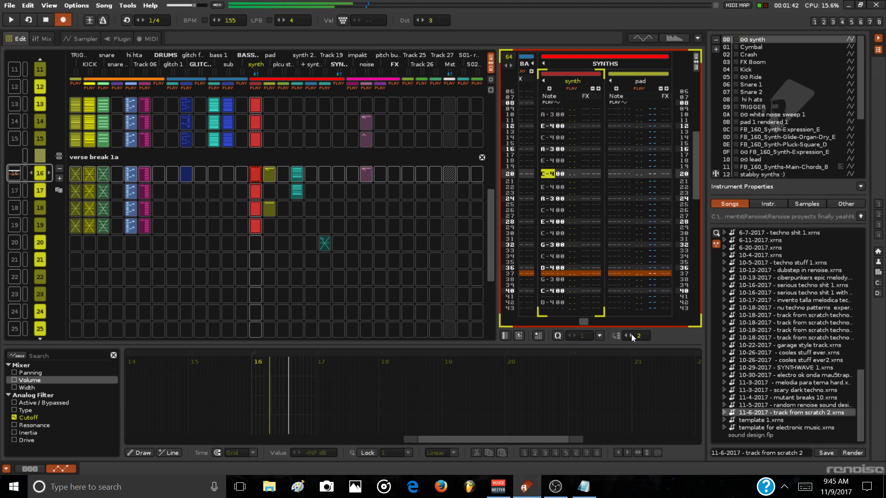
key(n)
key(e)
key(q)
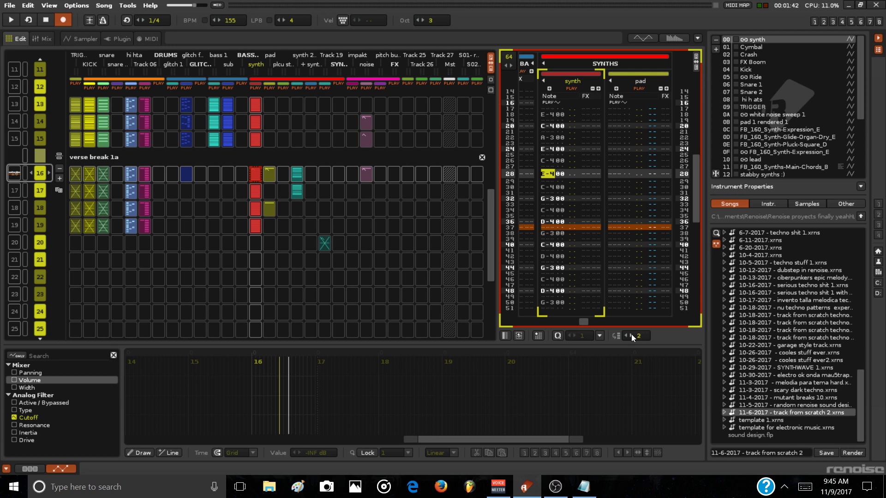
key(e)
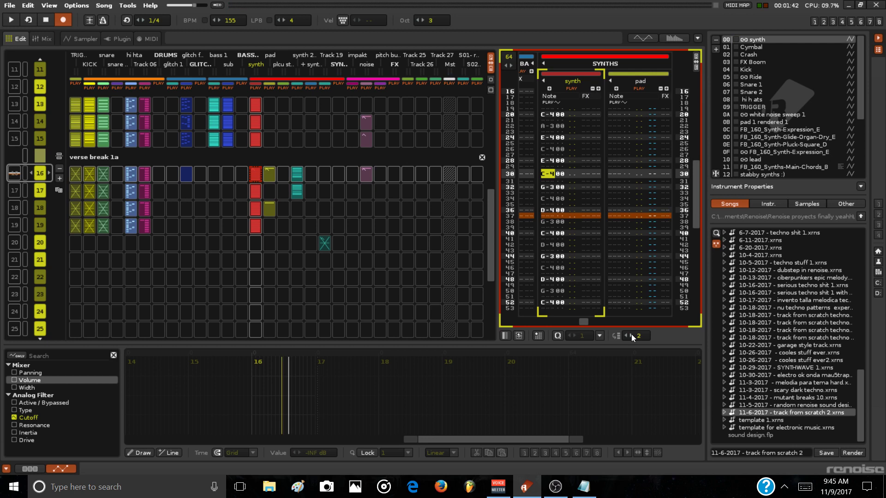
key(q)
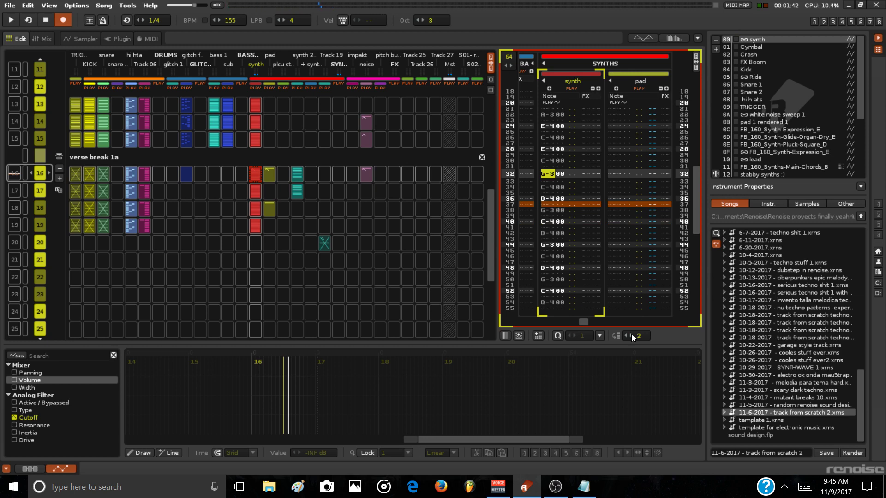
Play pattern 16 and solo the synth track to hear the new descending sequence, and stop playback
key(space)
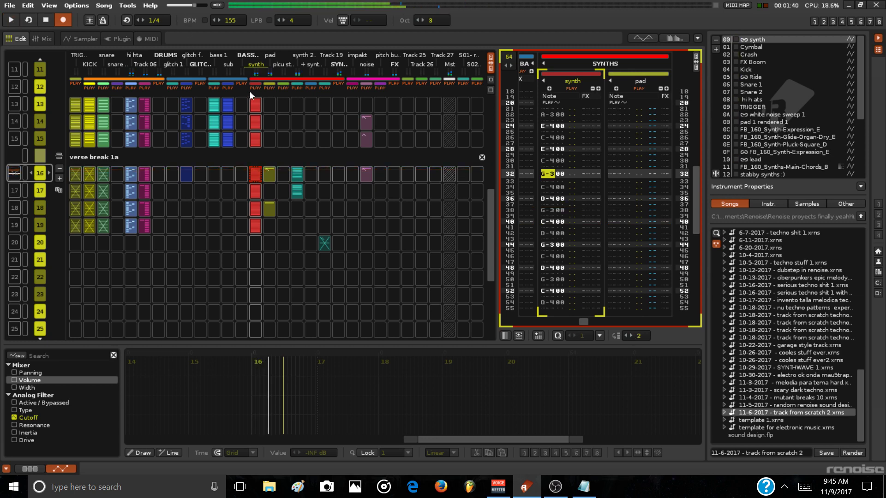
right_click(251, 88)
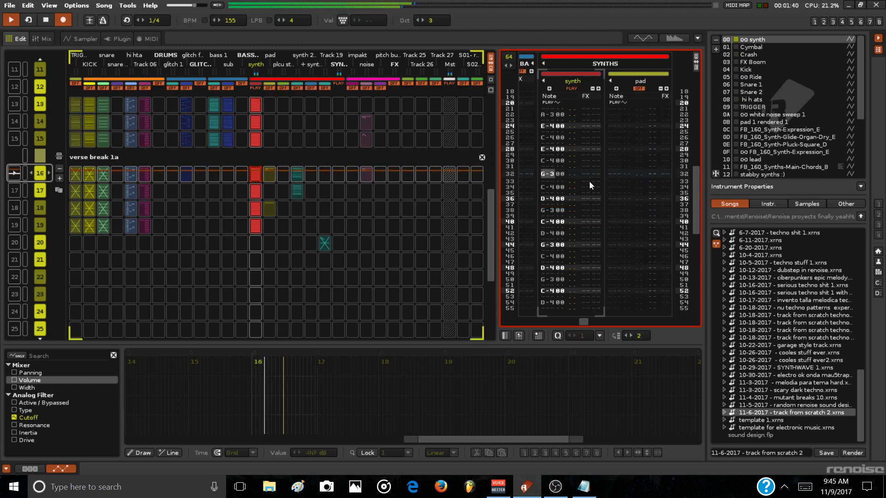
key(space)
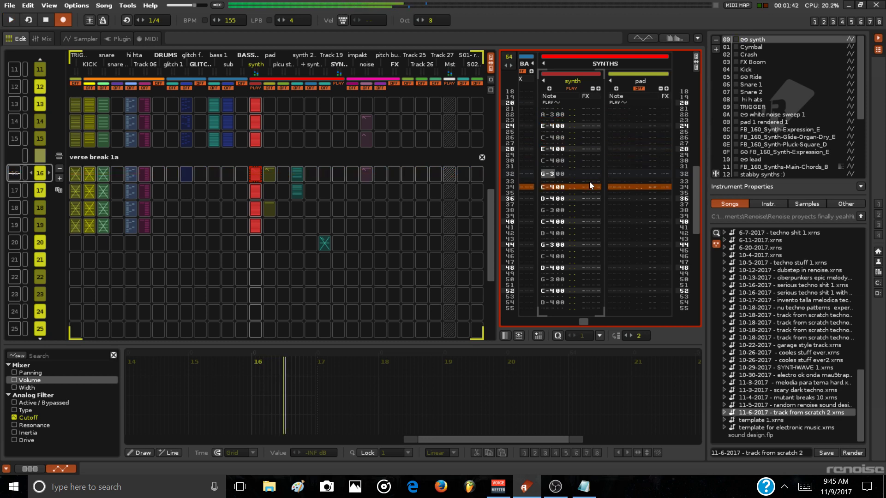
Enter a repeating descending D-4, C-4, G-3 sequence on every second row of pattern 16's synth track from row 32 to the pattern's end
key(Up)
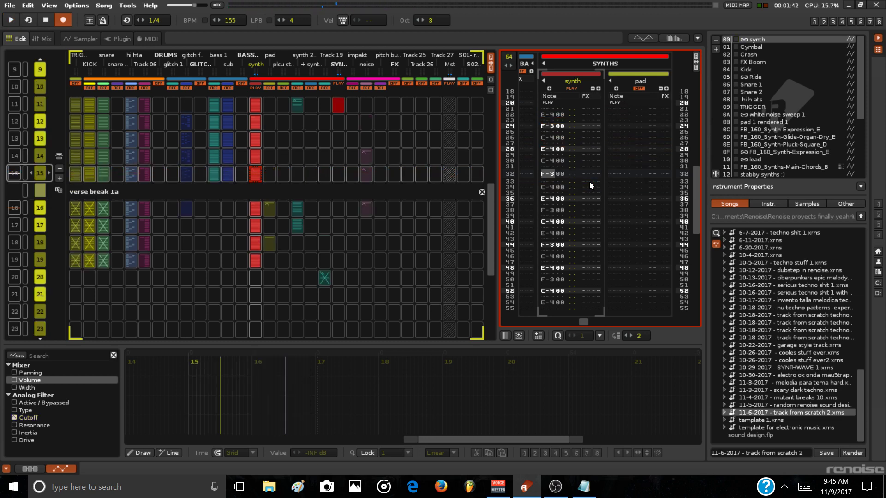
click(550, 175)
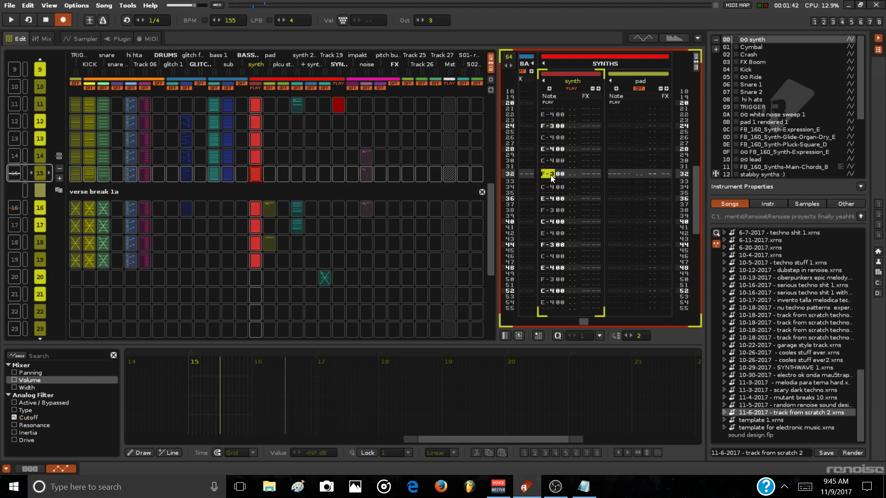
key(Down)
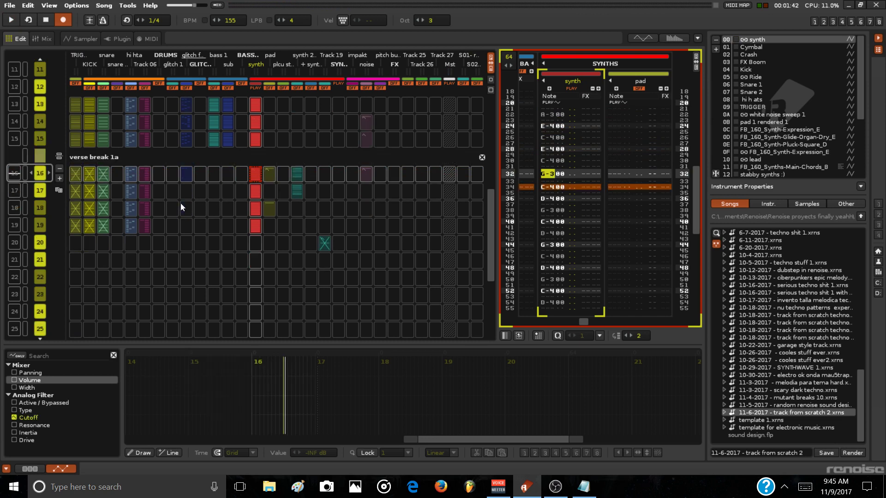
scroll(548, 179, up, 8)
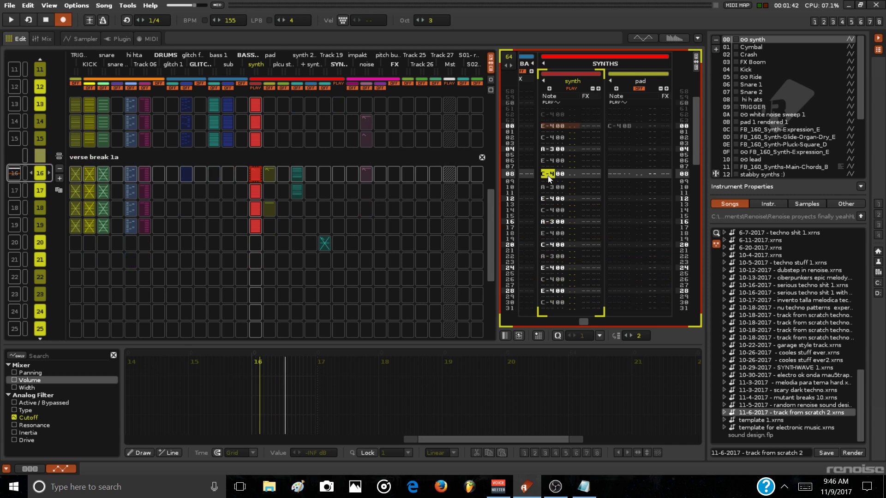
scroll(551, 194, down, 4)
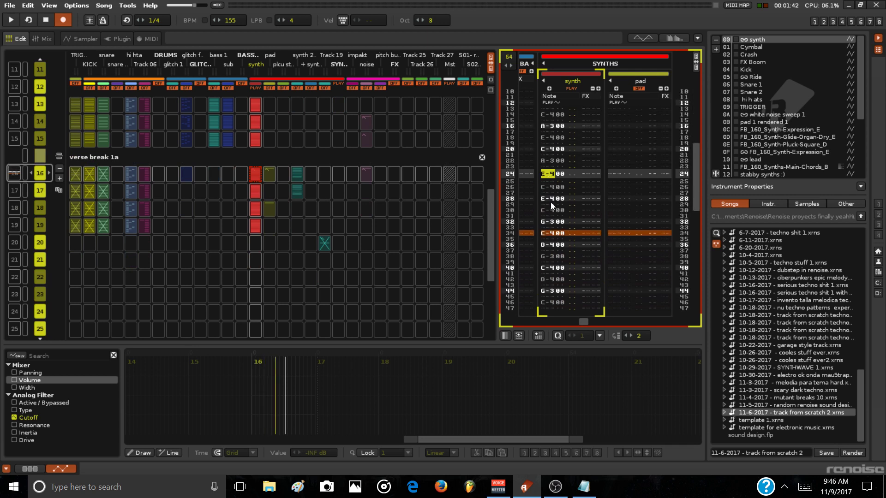
scroll(549, 204, down, 2)
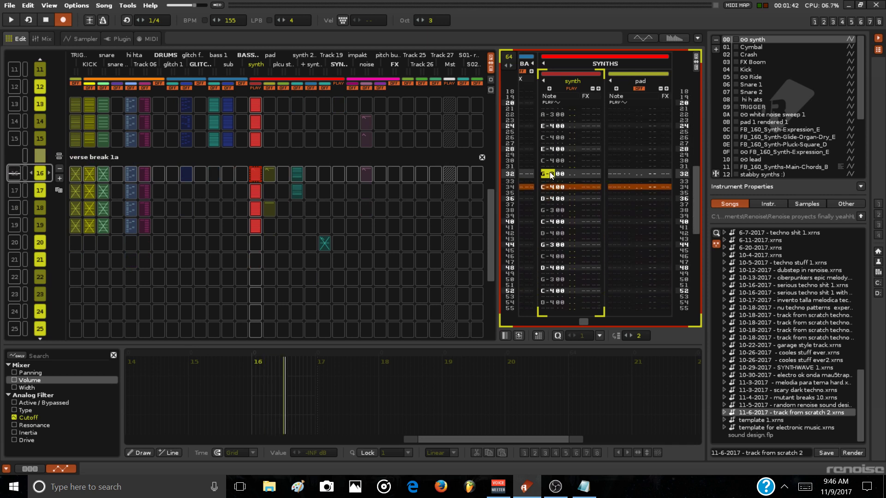
click(550, 175)
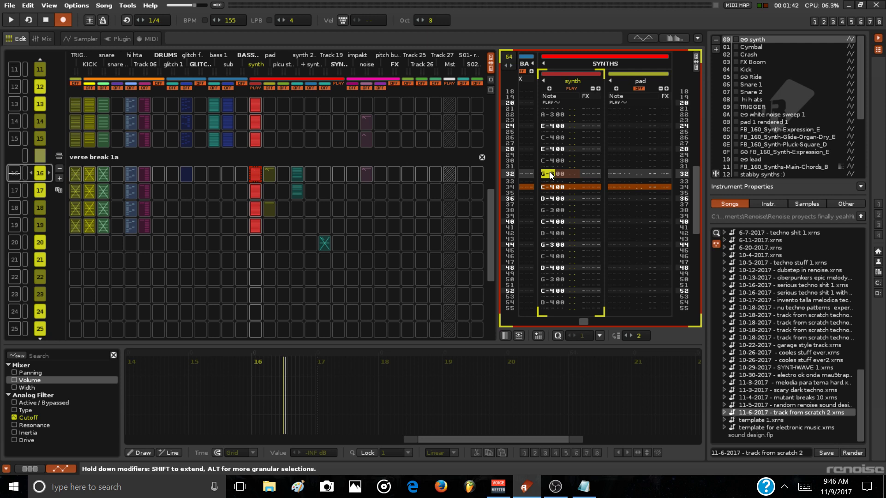
scroll(551, 175, down, 3)
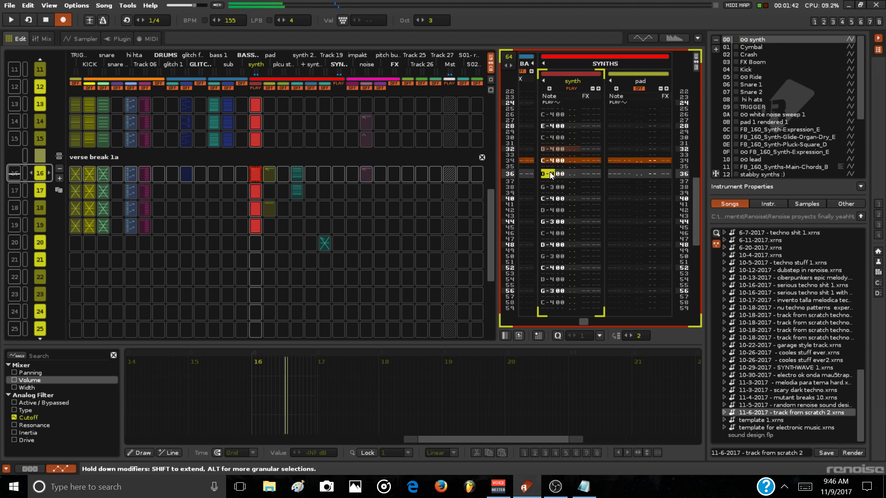
scroll(550, 175, down, 6)
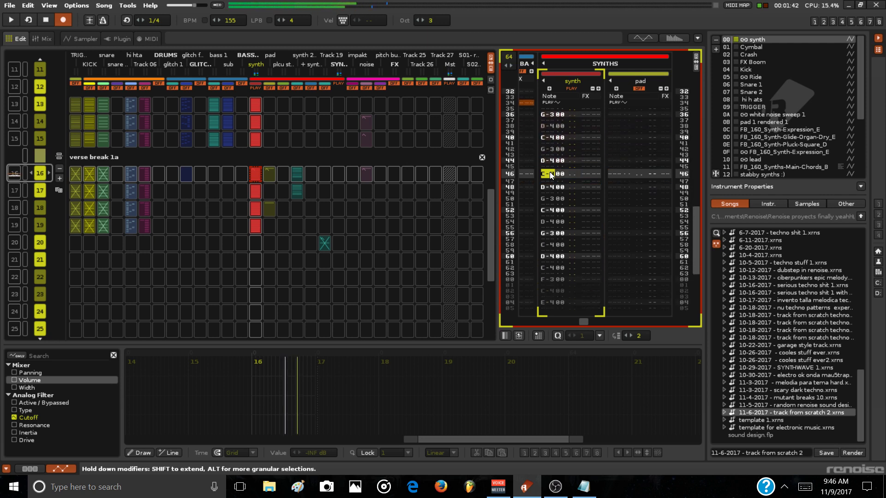
scroll(550, 180, down, 5)
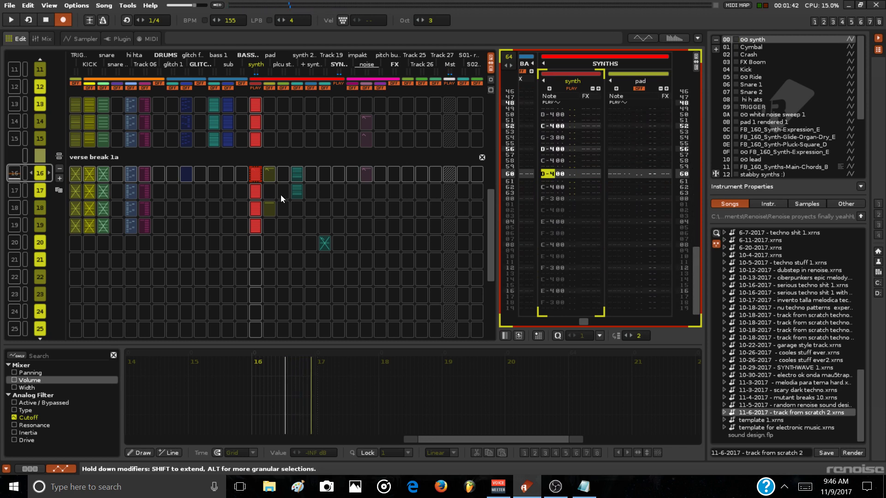
Enter a repeating descending E-4, C-4, F-3 sequence on every second row of pattern 17's synth track, starting at row 00
key(ctrl+Down)
scroll(531, 201, down, 3)
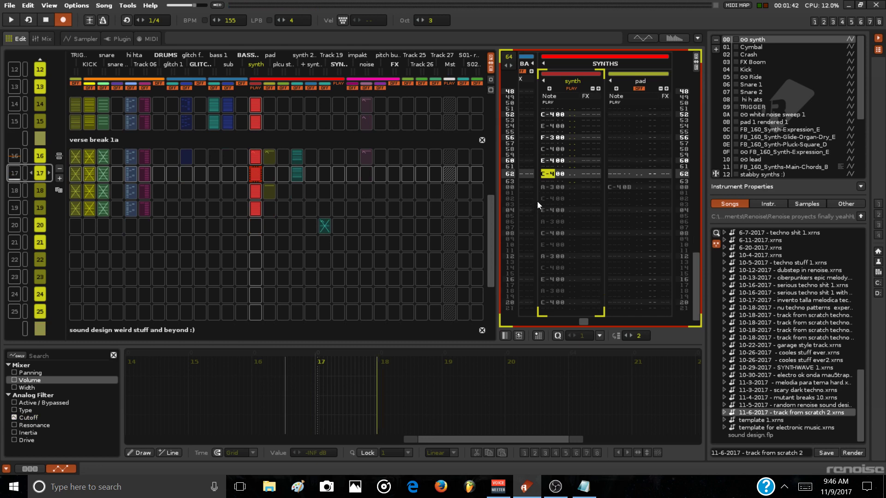
scroll(538, 203, down, 4)
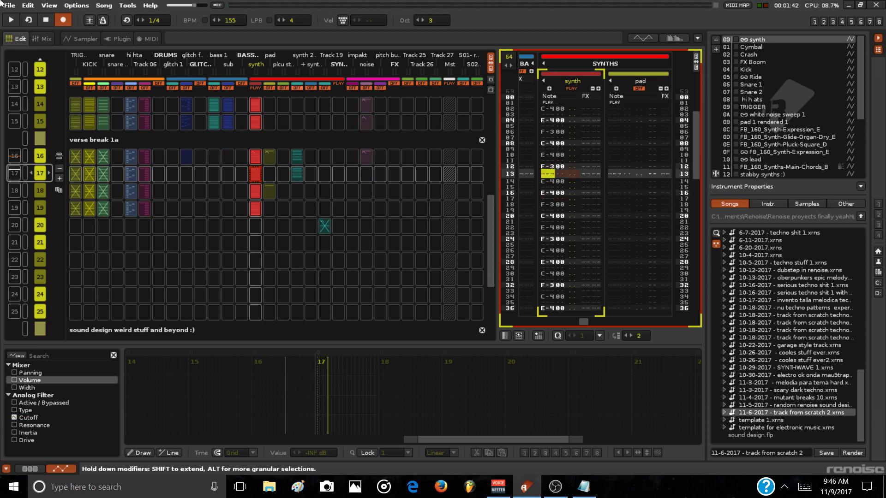
click(14, 190)
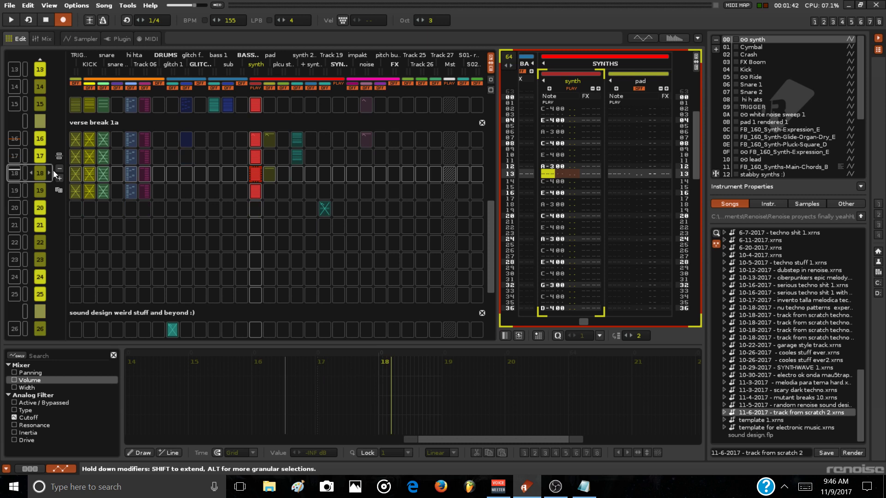
scroll(54, 171, up, 1)
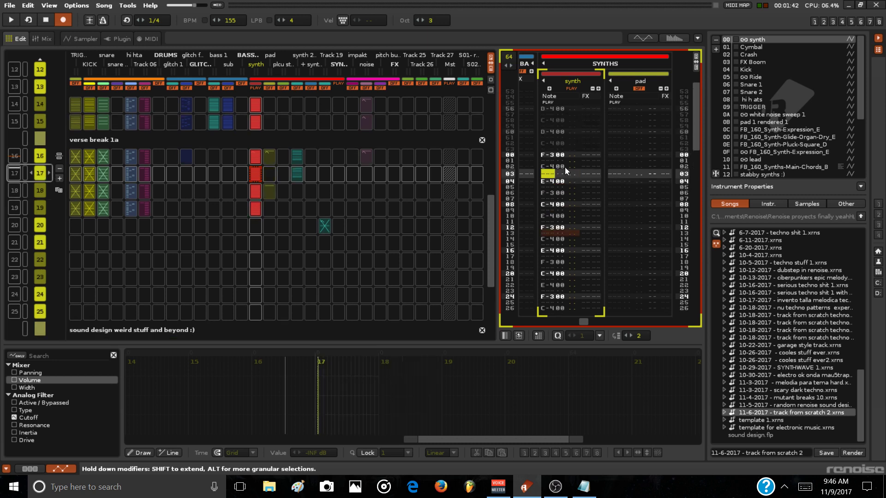
click(545, 156)
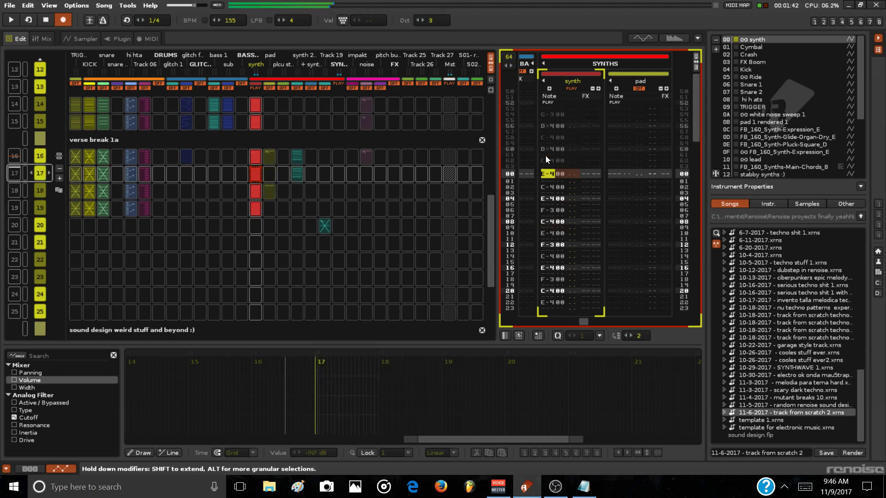
scroll(545, 156, down, 8)
scroll(545, 156, down, 12)
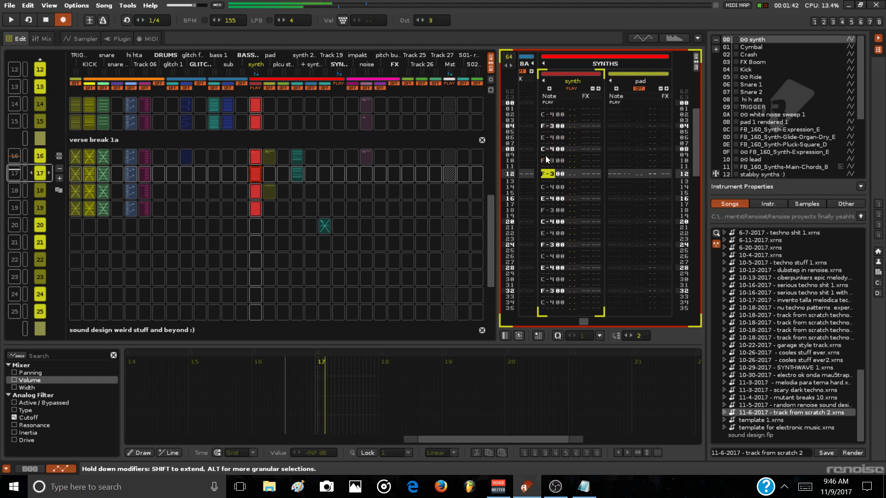
scroll(545, 156, down, 10)
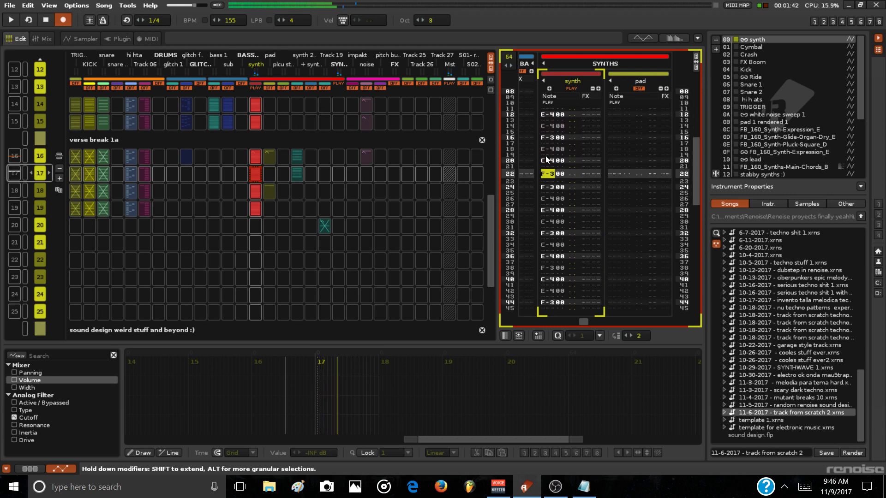
scroll(545, 156, down, 10)
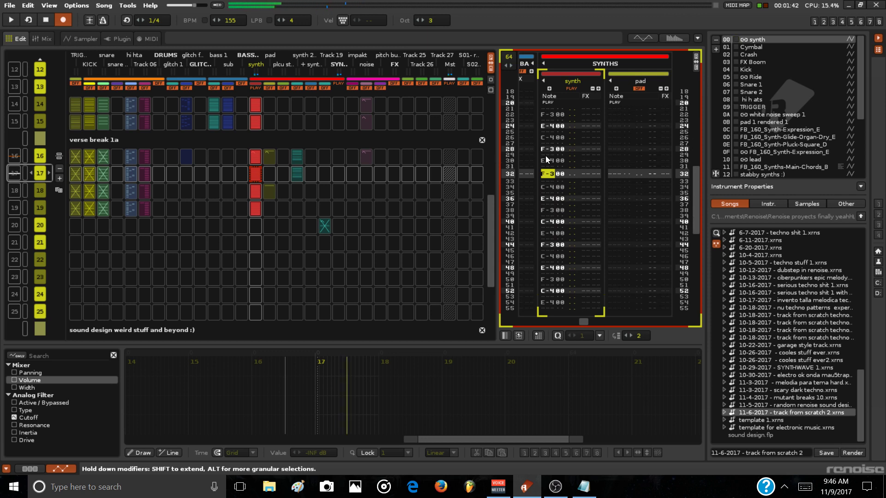
scroll(545, 155, down, 12)
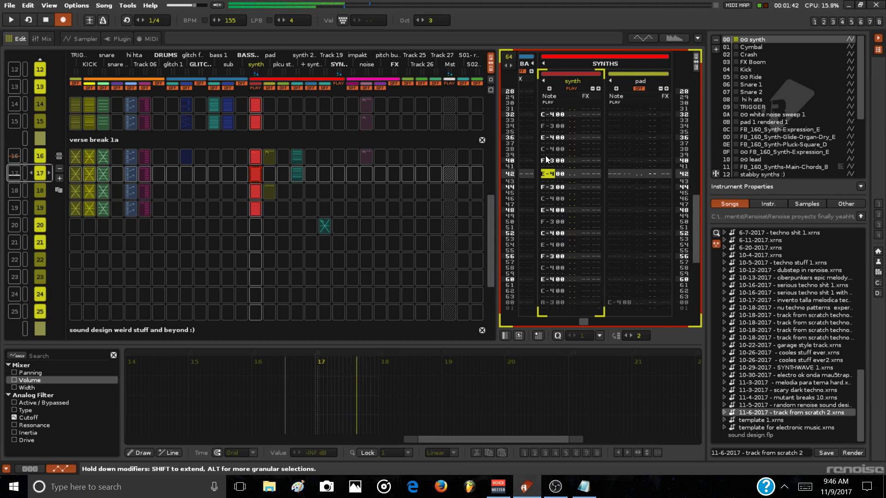
scroll(546, 159, down, 8)
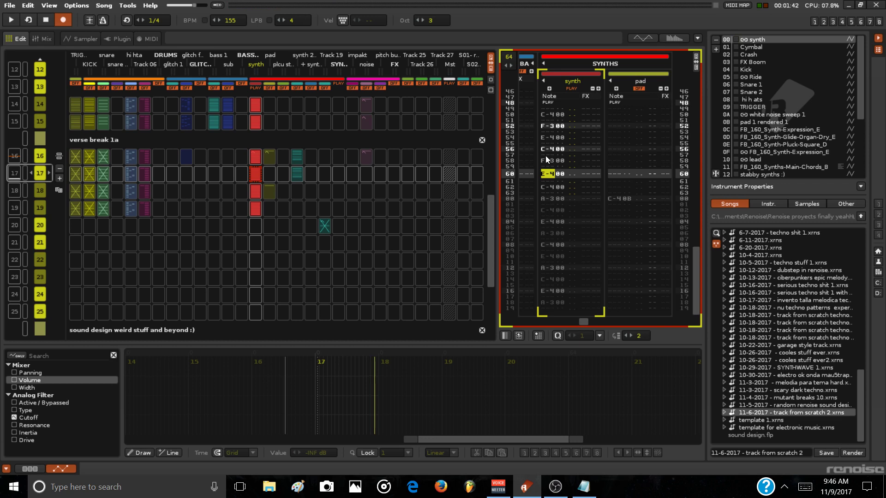
Play pattern 17 from its first row to hear the new synth sequence, and stop playback
key(ctrl+Down)
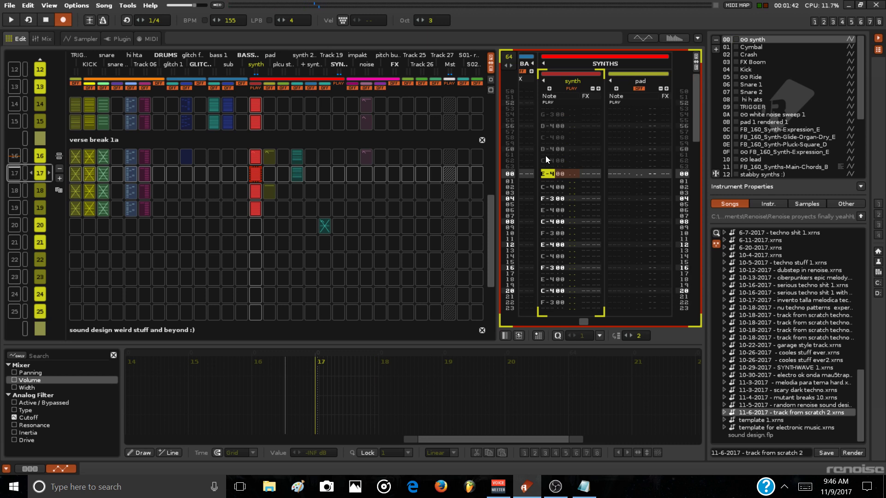
key(space)
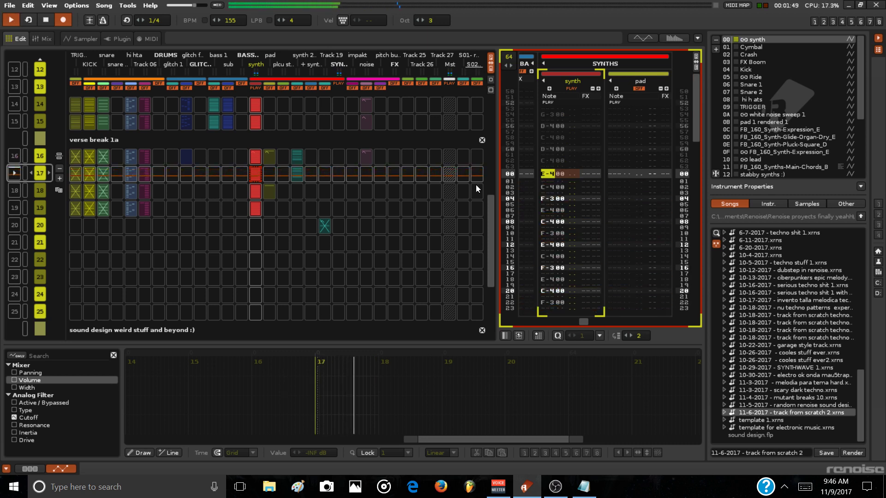
key(space)
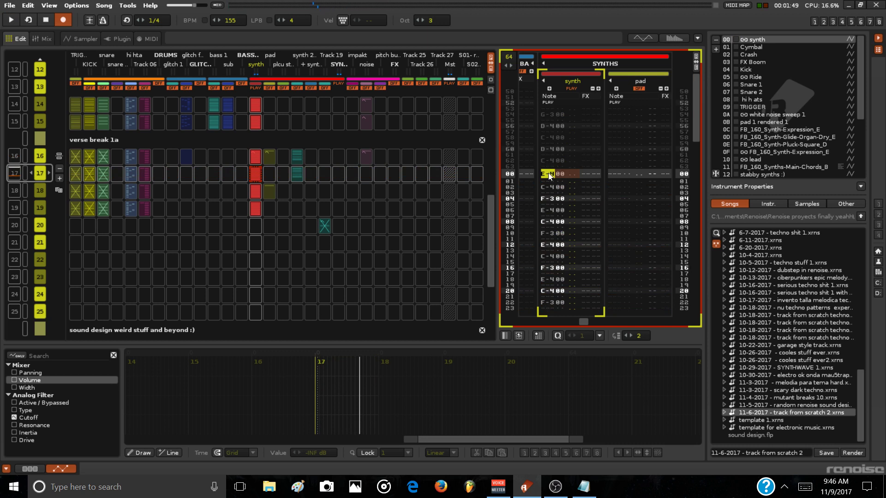
Rewrite pattern 17's synth notes on every second row so the descending E-4, C-4, F-3 sequence restarts on rows 16 and 32
scroll(549, 176, down, 4)
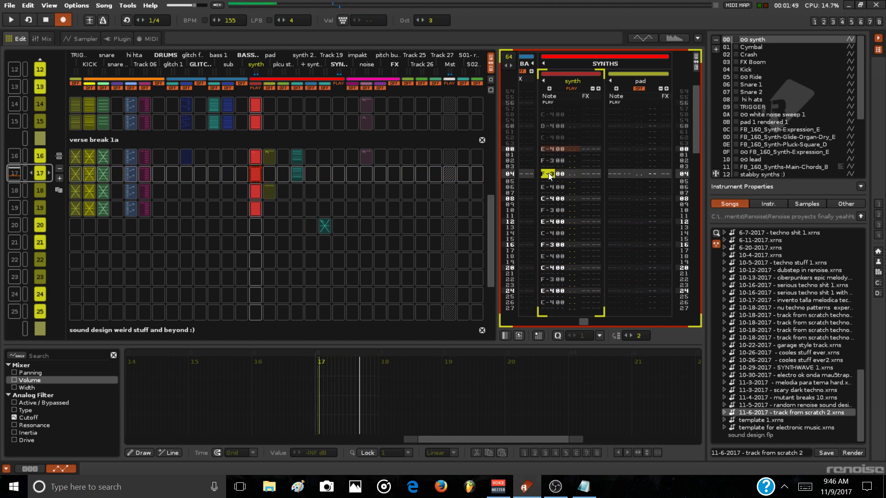
click(549, 176)
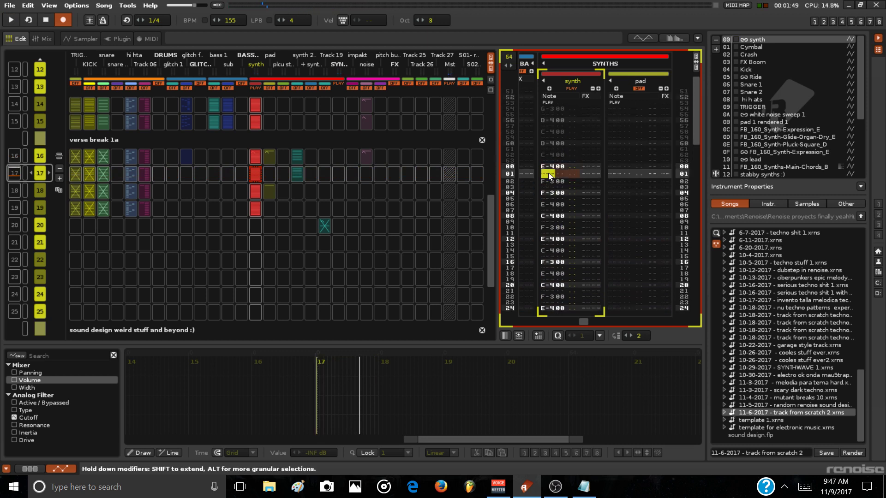
scroll(549, 176, down, 12)
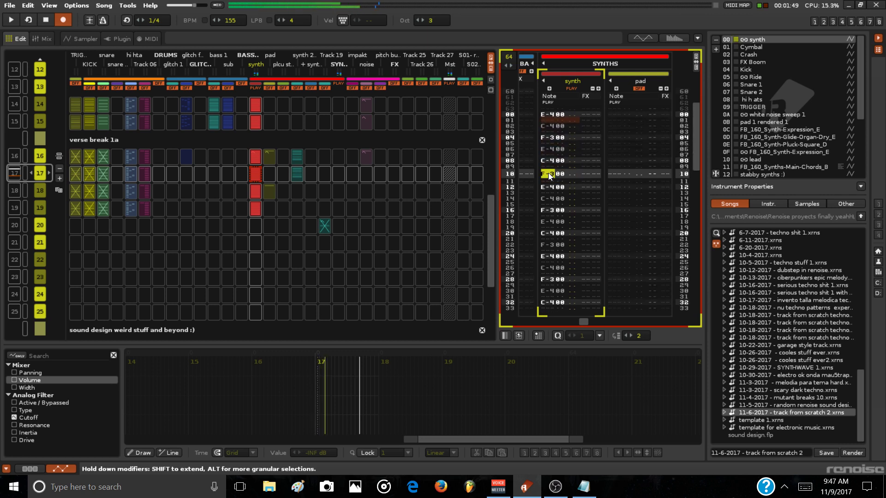
scroll(549, 175, down, 10)
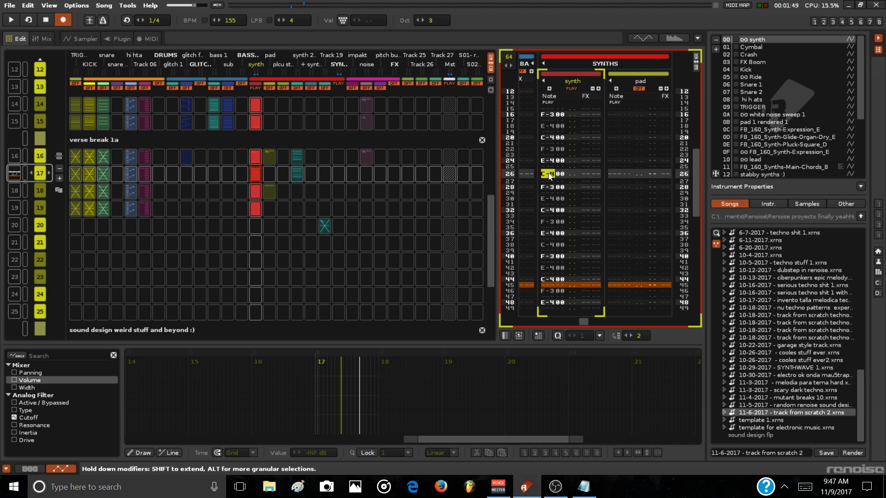
scroll(549, 174, down, 20)
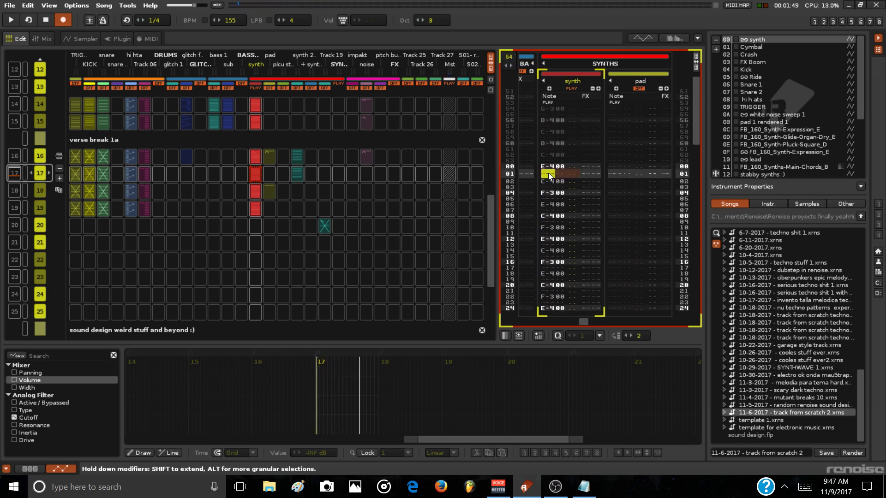
scroll(548, 176, down, 7)
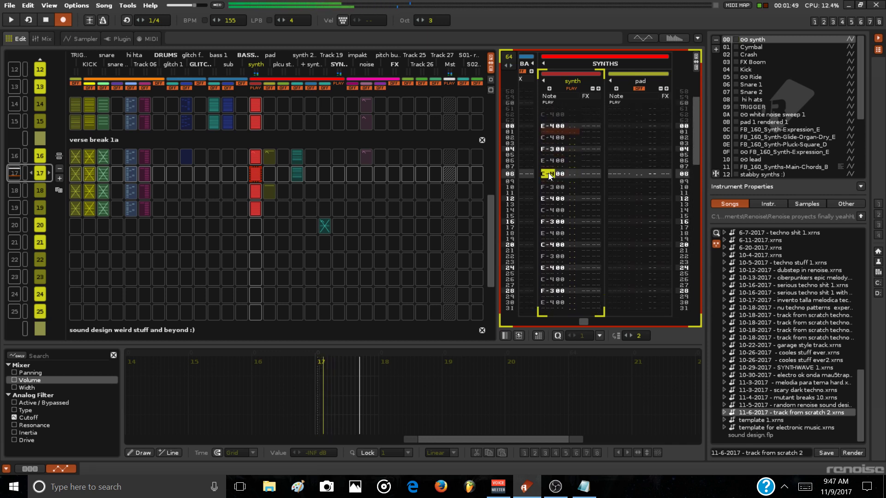
scroll(549, 176, down, 18)
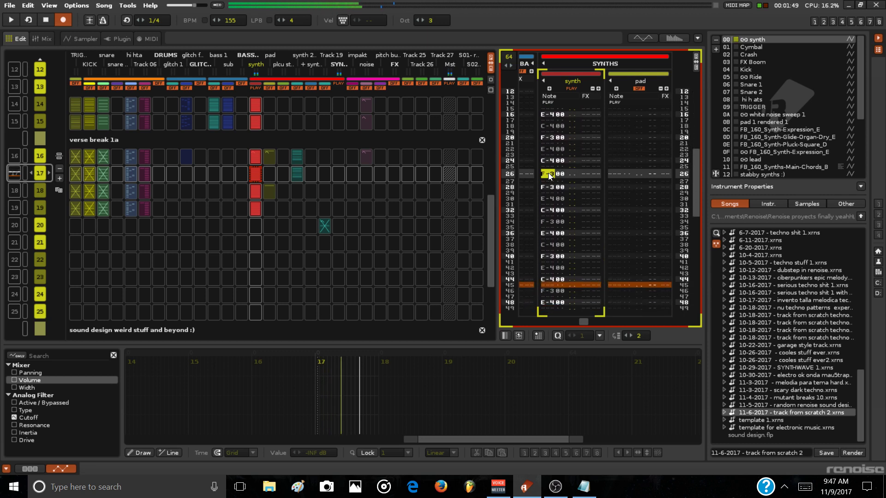
scroll(549, 175, down, 18)
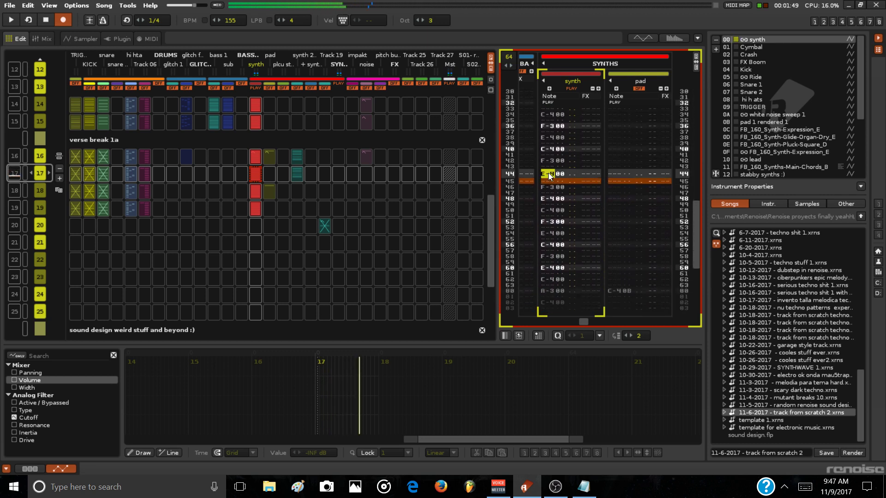
scroll(549, 176, down, 16)
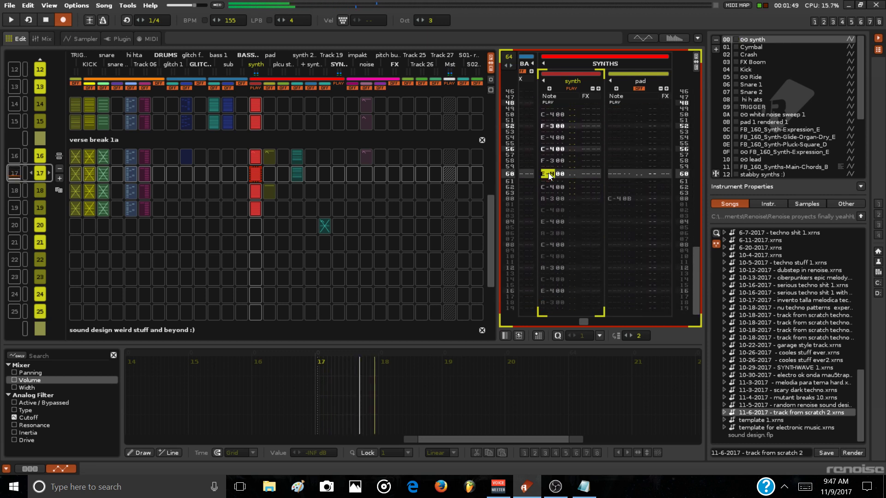
scroll(549, 175, down, 4)
Play patterns 17 and 16 to compare their synth sequences, and stop playback
key(space)
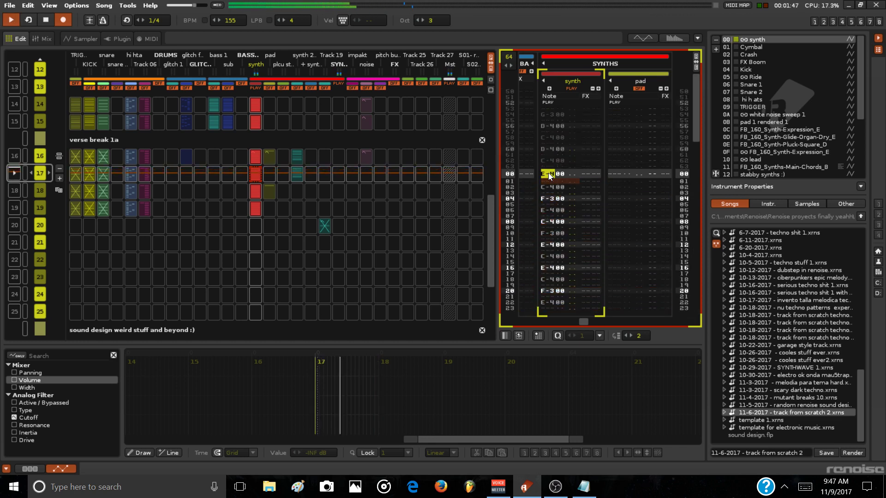
scroll(566, 232, down, 20)
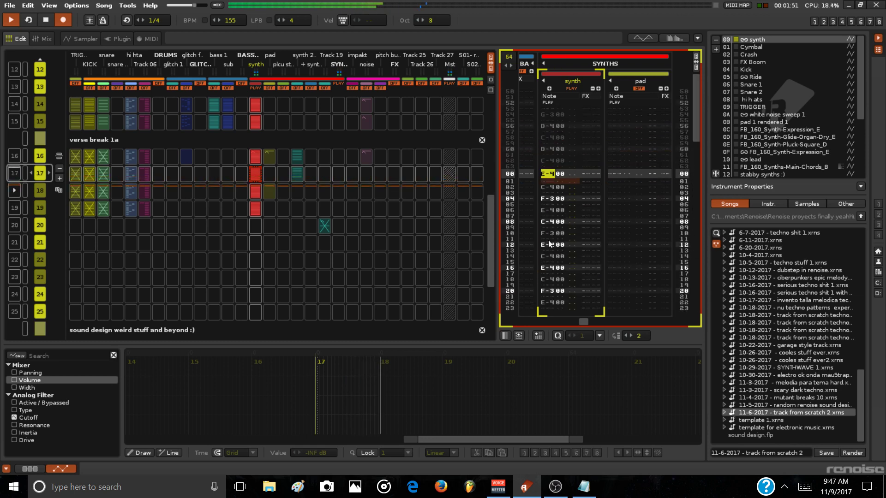
click(231, 194)
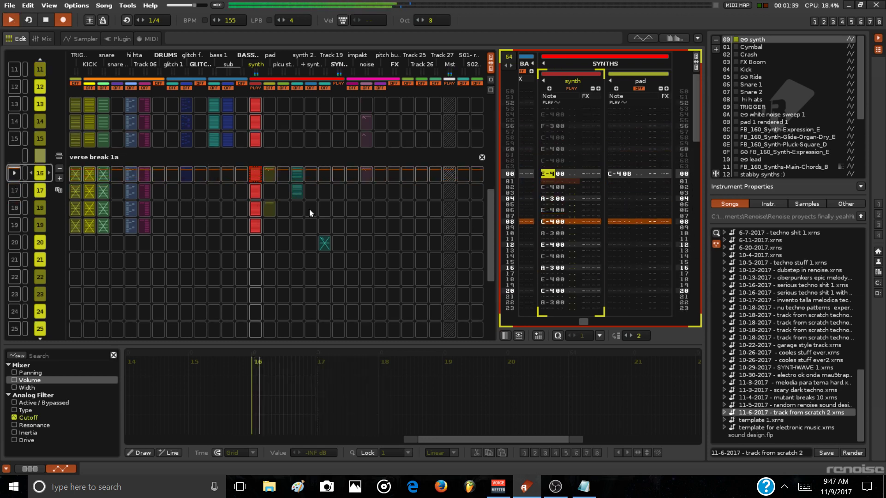
scroll(563, 242, down, 6)
key(space)
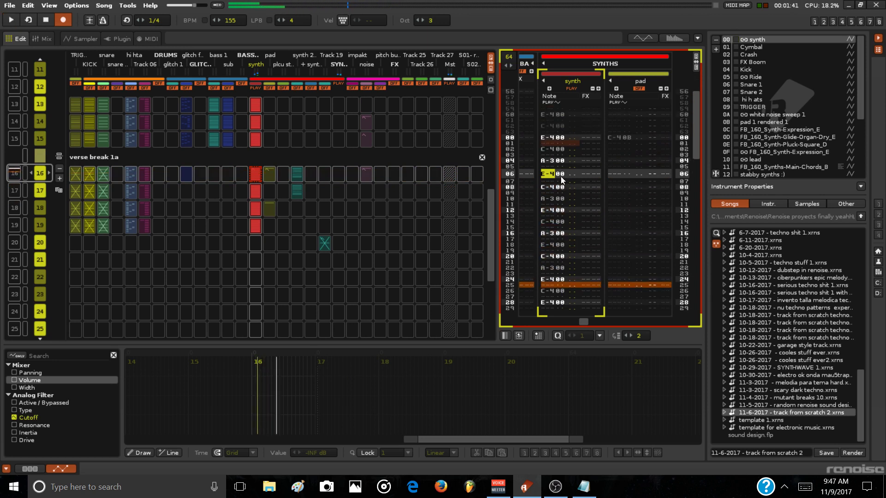
Rewrite pattern 16's synth notes so the E-4, C-4, A-3 sequence restarts on row 16 and the D-4, C-4, G-3 sequence on row 48
scroll(552, 141, up, 6)
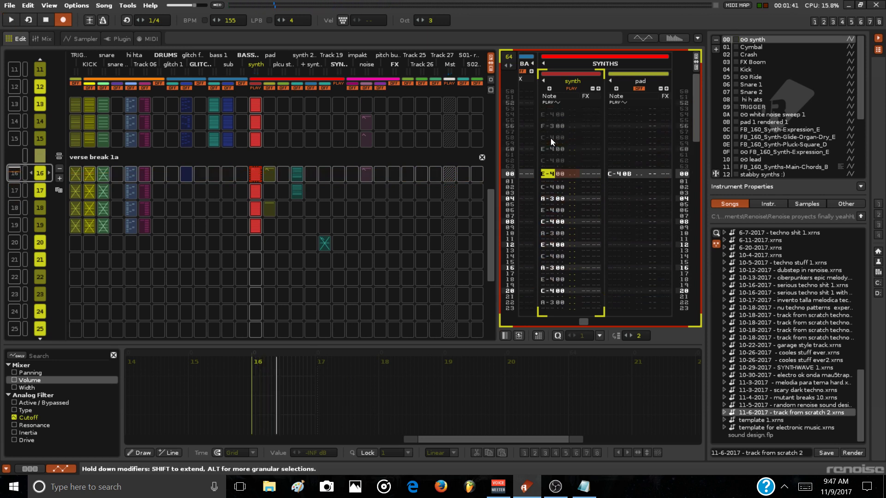
scroll(553, 142, down, 14)
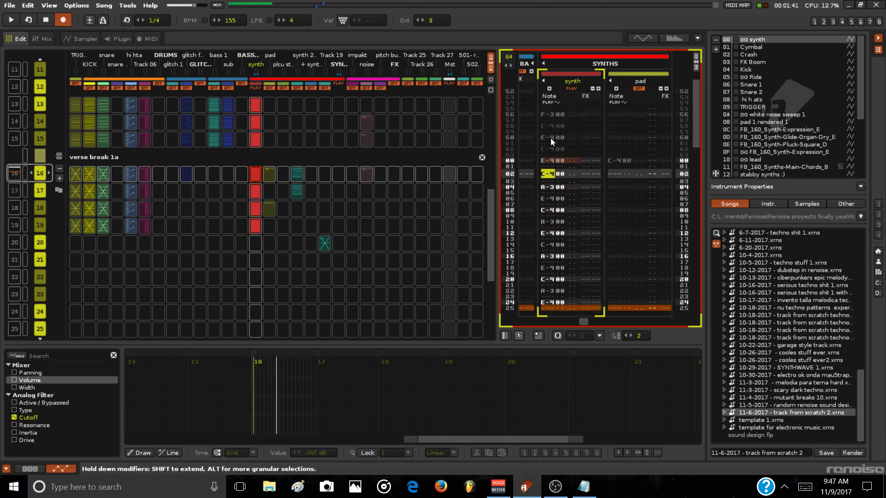
scroll(553, 141, down, 18)
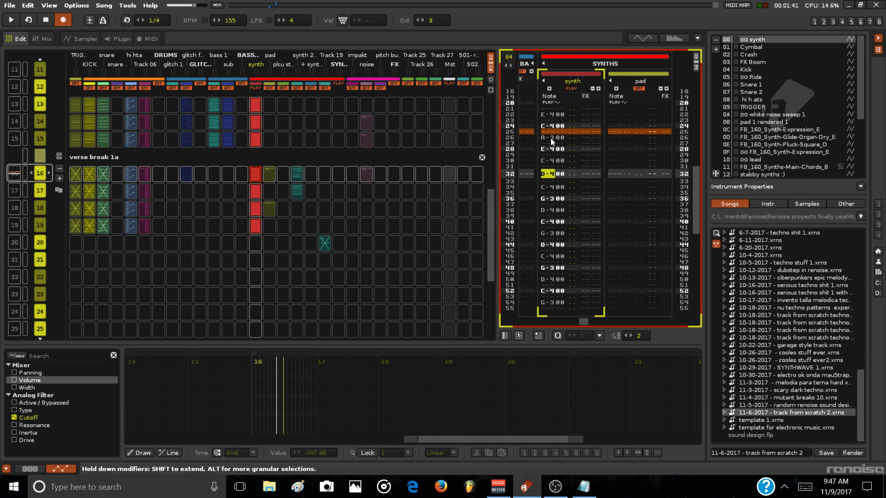
scroll(552, 142, down, 12)
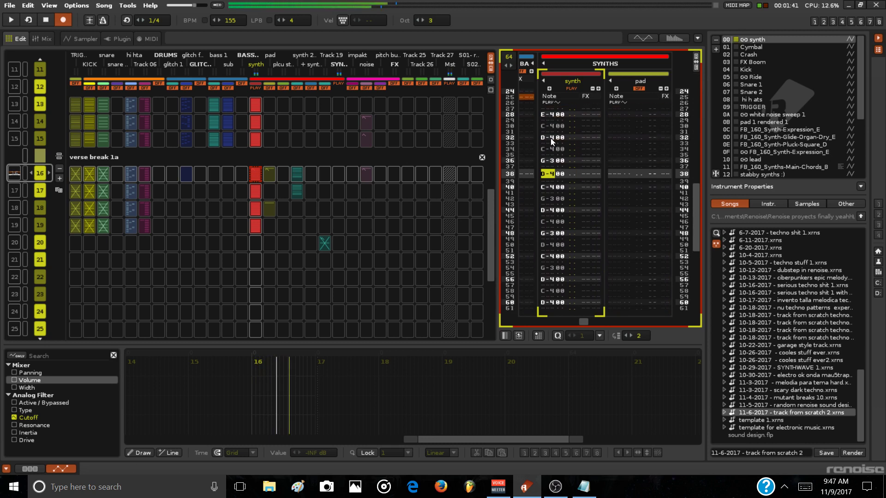
scroll(552, 142, down, 18)
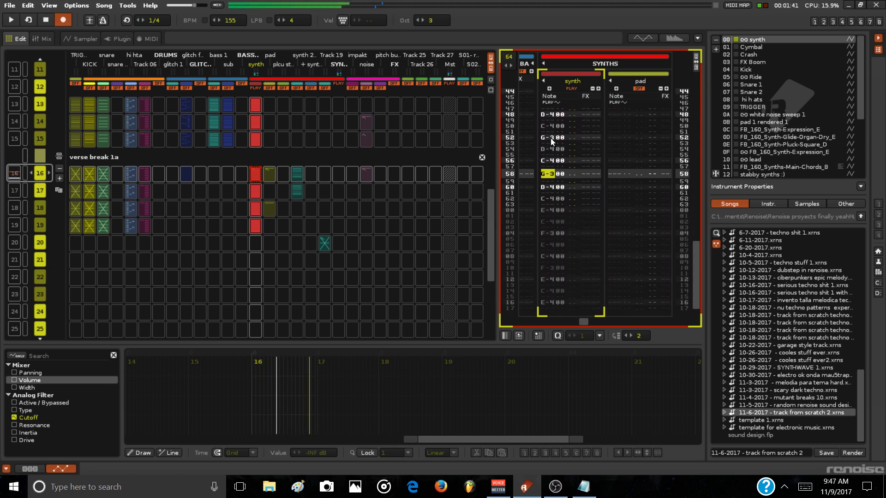
Play the restarted descending synth sequences through the end of pattern 17, and stop playback
key(space)
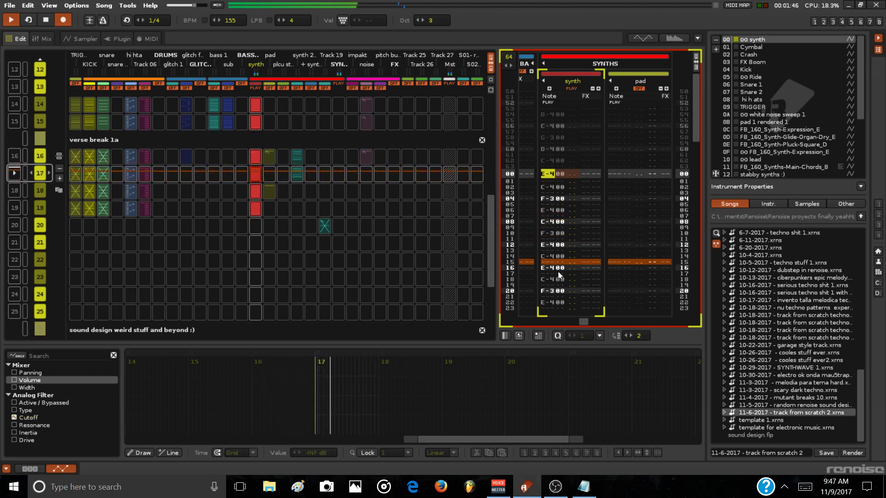
scroll(560, 266, down, 4)
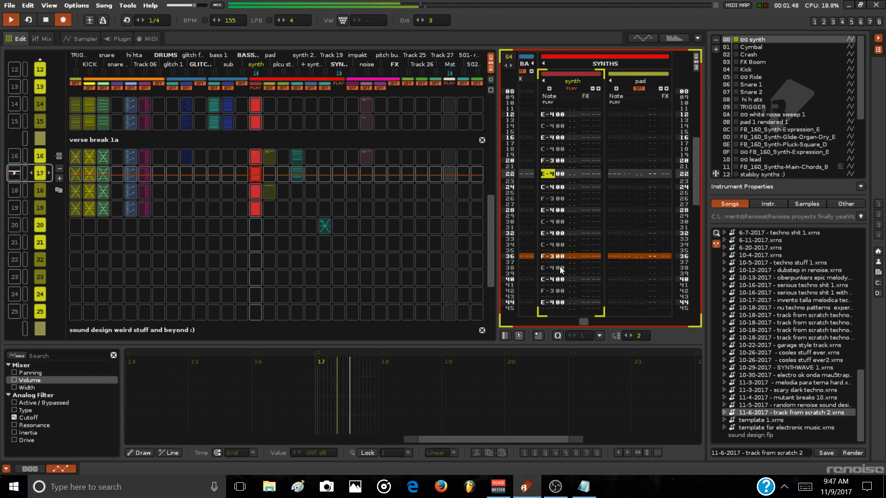
scroll(560, 267, down, 2)
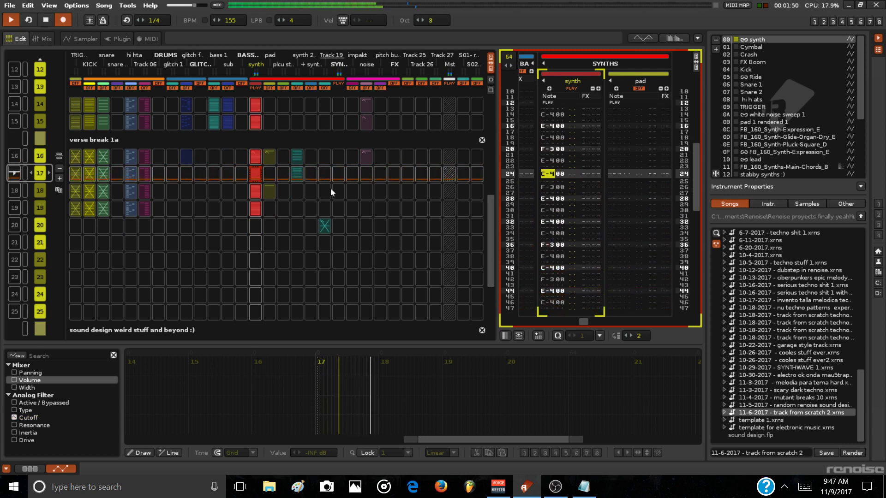
key(space)
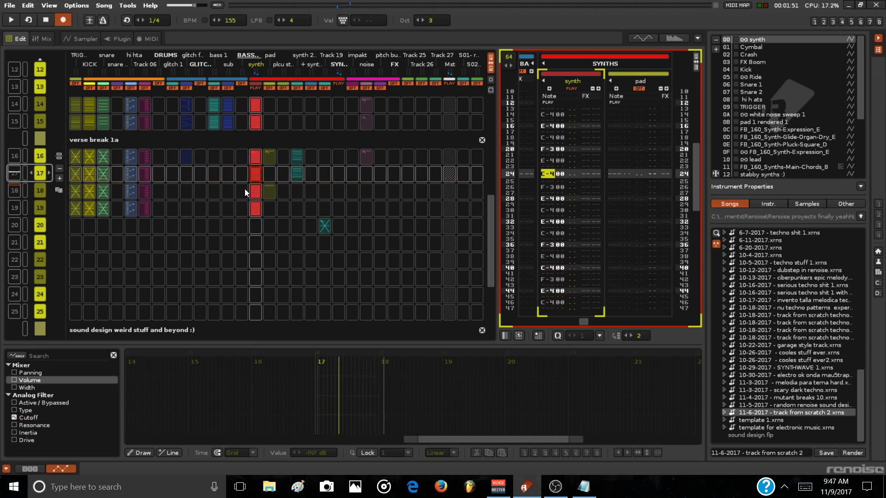
Switch to pattern 18 and enter E-4, C-4, A-3, E-4 on every second row of its synth track from row 00 to 06
click(247, 190)
click(458, 184)
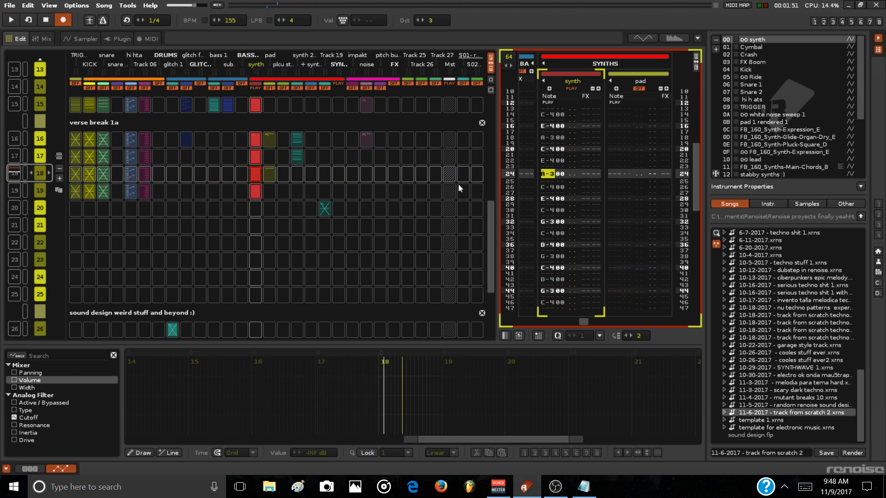
scroll(554, 157, up, 7)
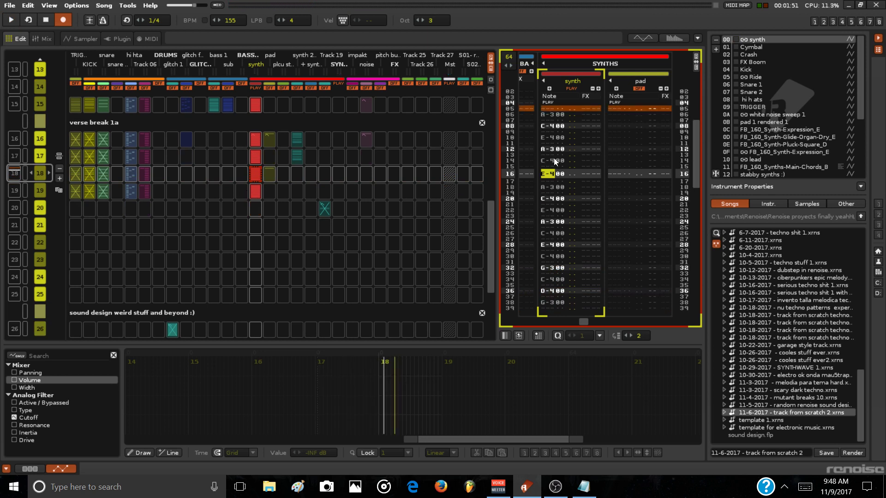
scroll(554, 159, up, 5)
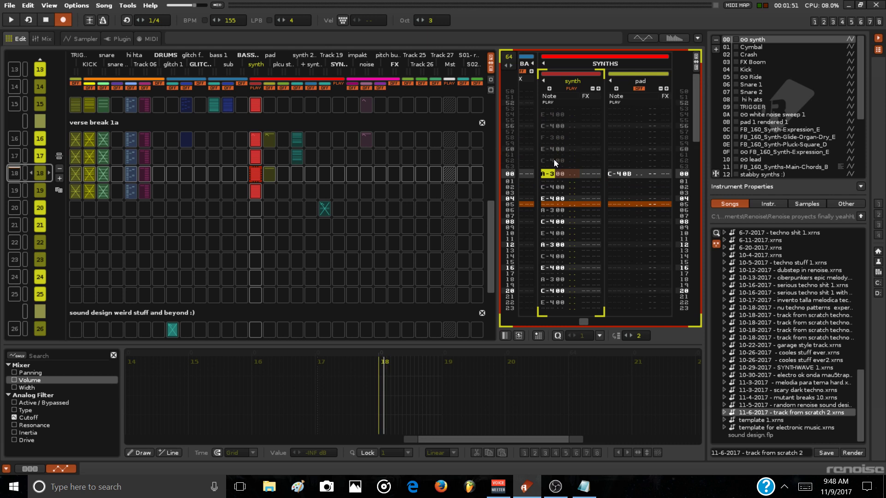
scroll(554, 159, down, 4)
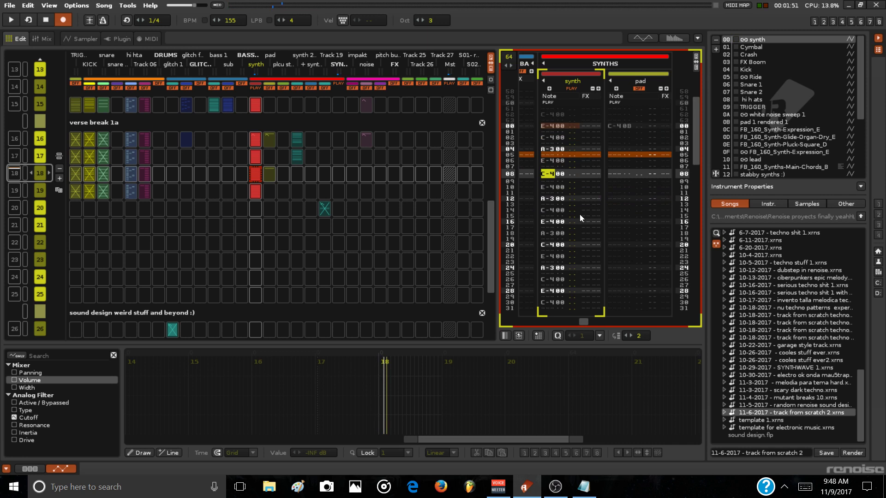
scroll(579, 214, up, 4)
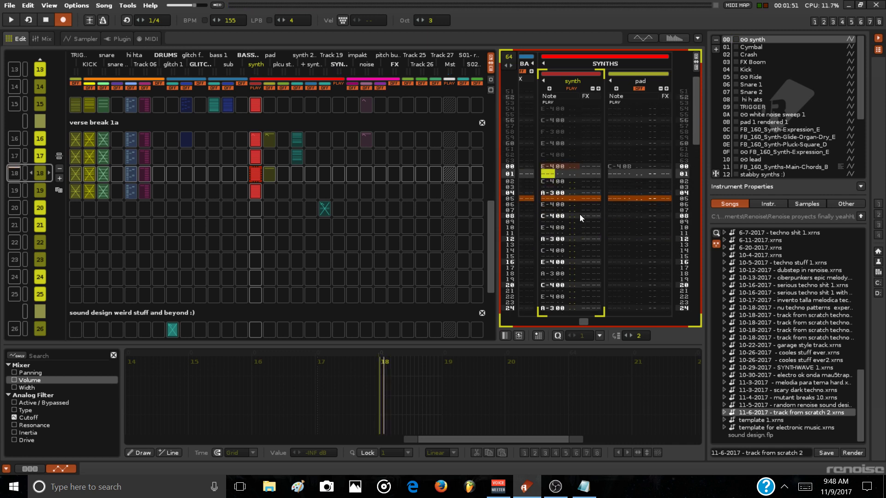
scroll(579, 214, down, 4)
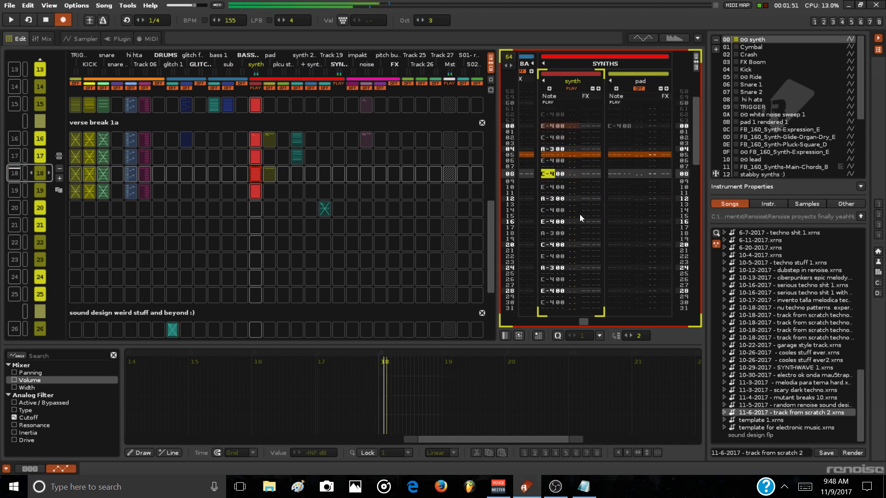
Rewrite pattern 18's synth notes on every second row from 08 to 30, ending with E-4, C-4, A-3, E-4 on rows 24 to 30
scroll(579, 214, down, 5)
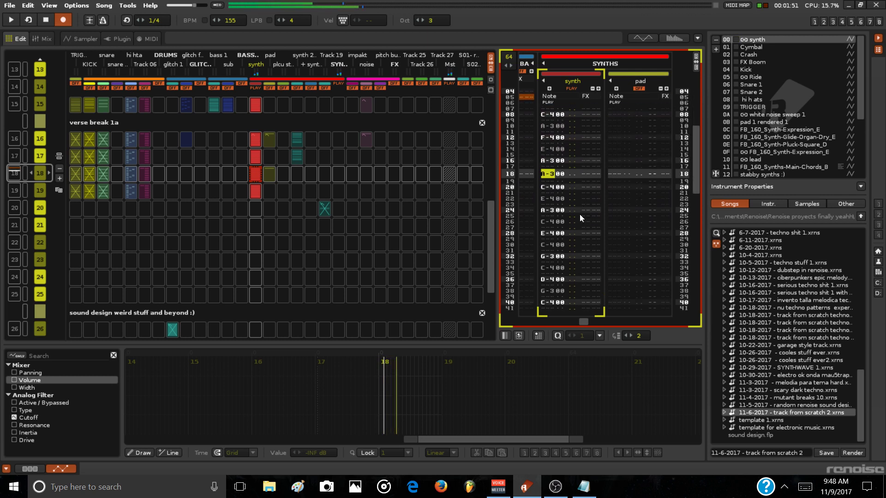
scroll(580, 214, down, 1)
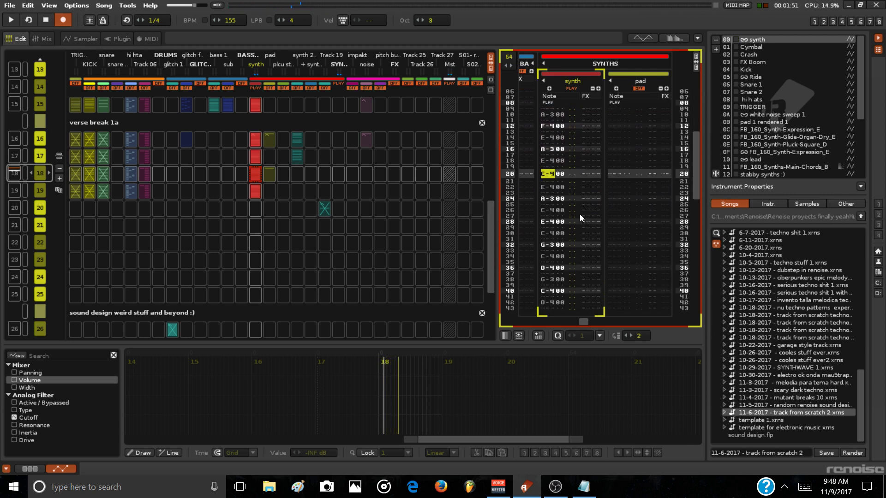
scroll(579, 214, down, 1)
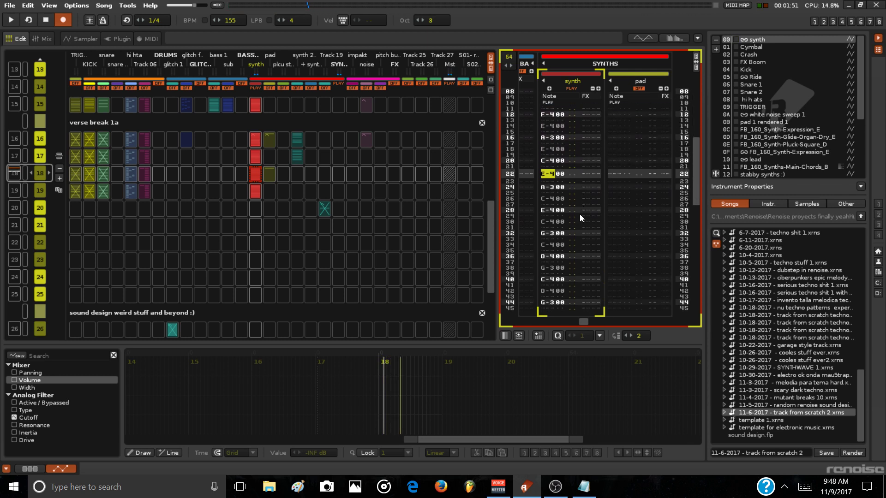
scroll(579, 214, down, 1)
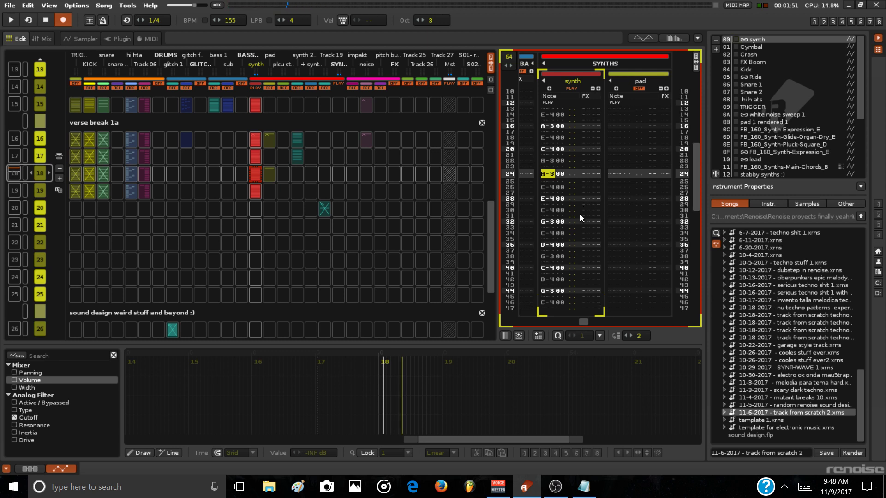
scroll(579, 214, down, 2)
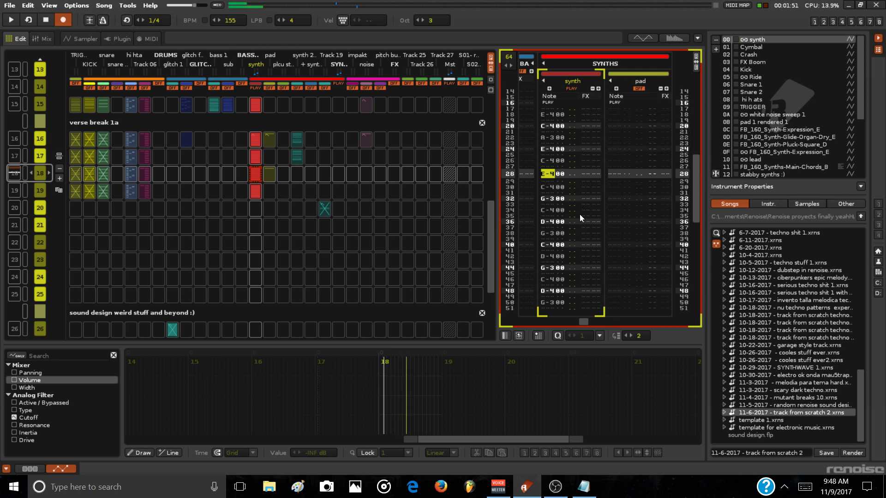
key(n)
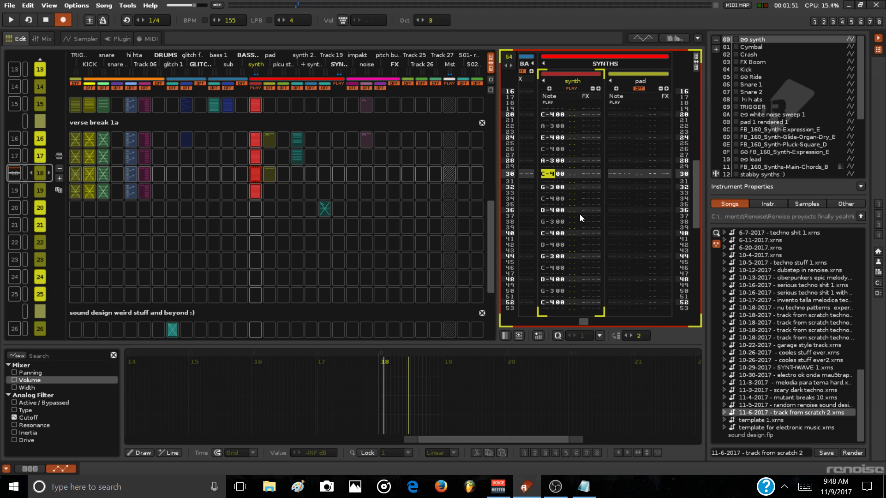
key(e)
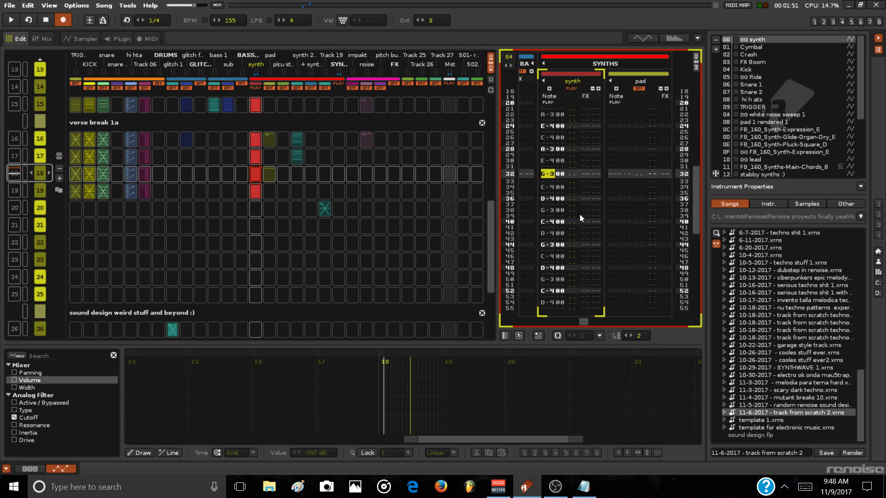
Play the rewritten synth sequence in pattern 18, stop playback, and turn off edit mode
key(space)
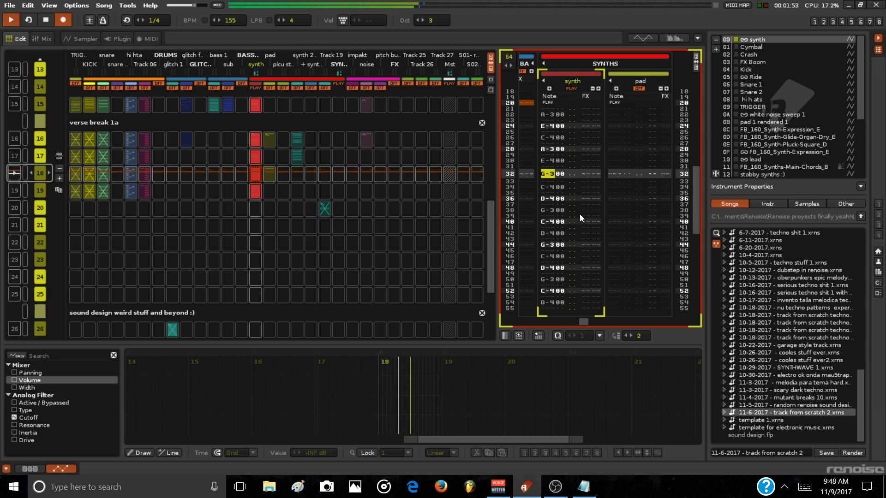
key(space)
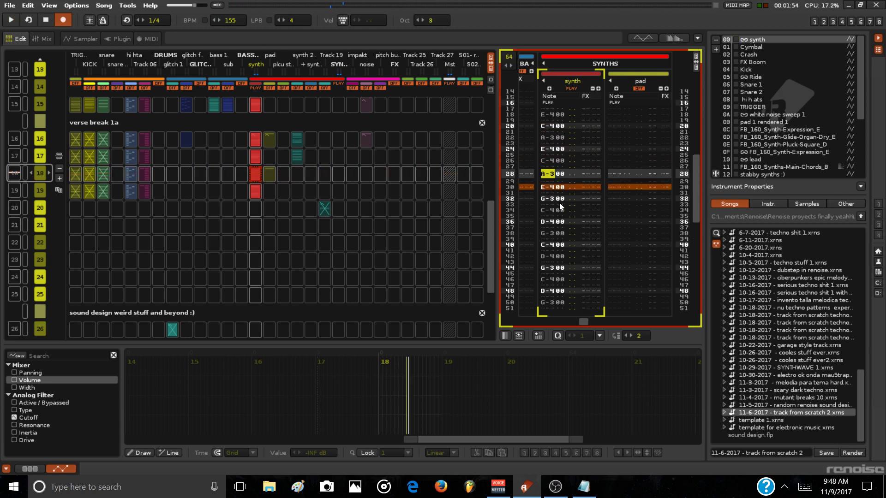
scroll(559, 206, down, 14)
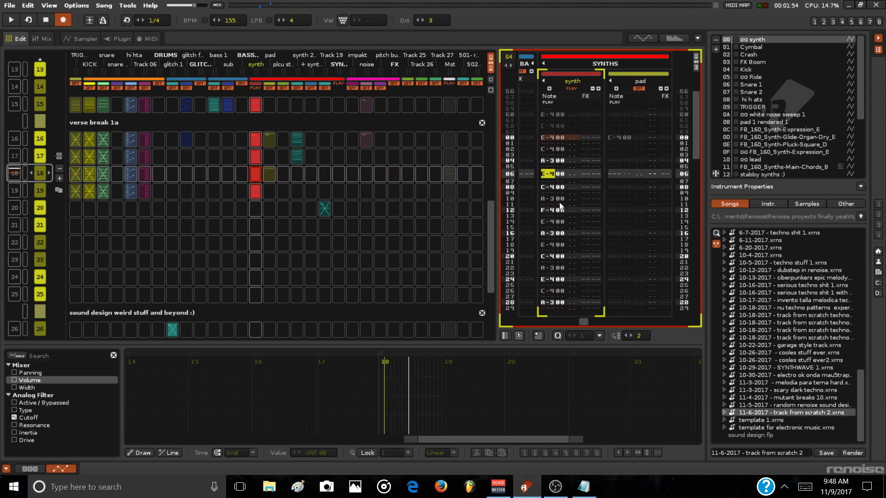
key(Escape)
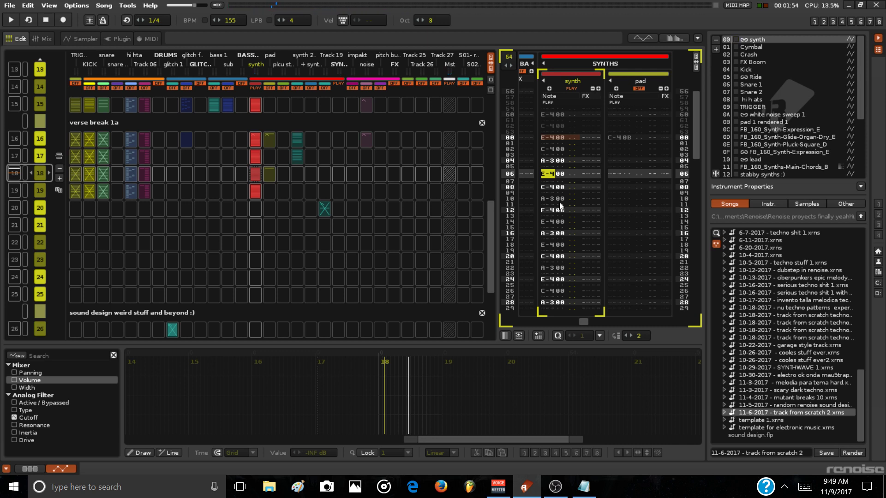
Rewrite pattern 18's synth notes from row 00, restarting with F-4, C-4, A-3 on row 16 and D-4, C-4, A-3 on row 32
scroll(560, 206, up, 2)
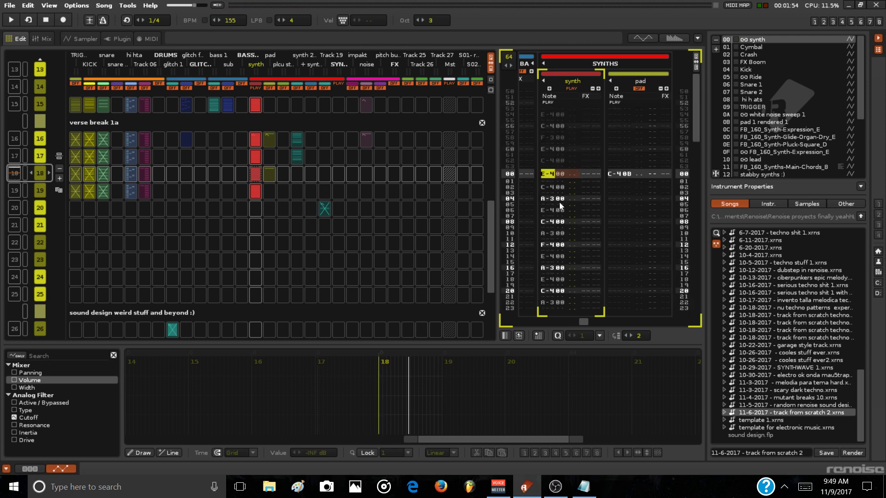
key(Return)
key(Escape)
key(space)
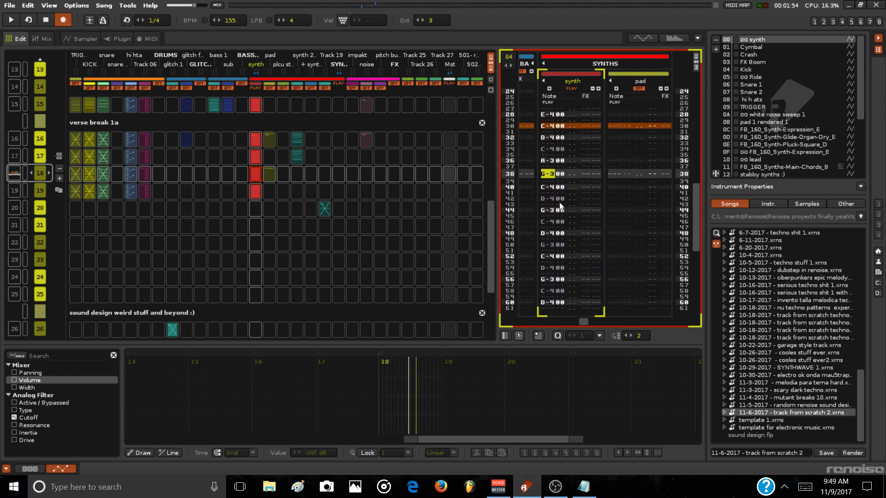
Undo the last synth note entry in pattern 18 and play through the start of its second half
key(ctrl+z)
key(space)
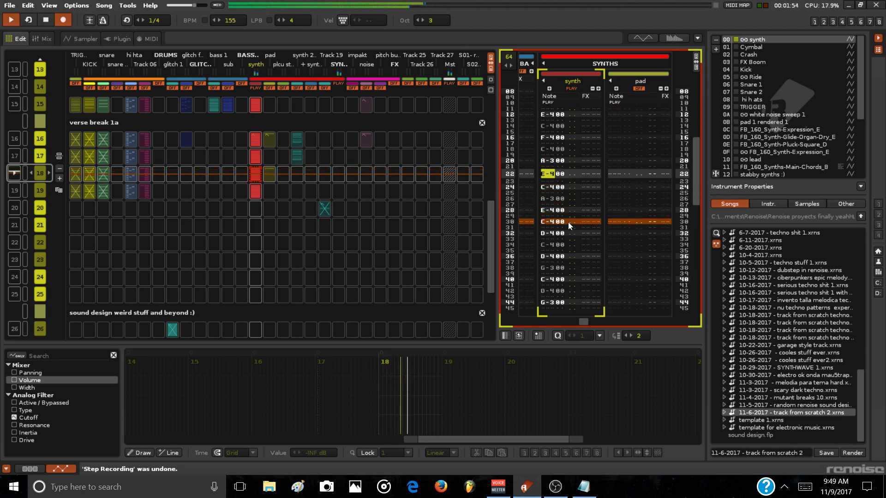
key(space)
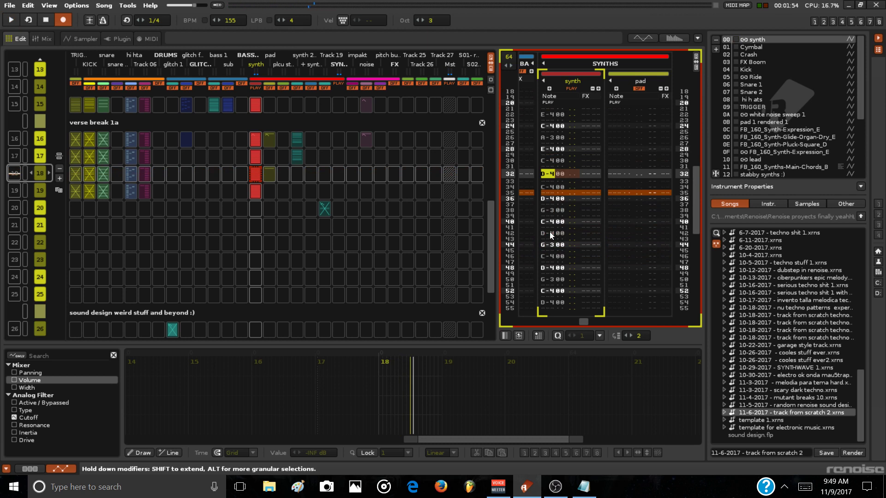
Try D-4, C-4, A-3, D-4 on every second row from 32 in pattern 18, undo the last note, and play the pattern briefly
key(w)
key(q)
key(n)
key(w)
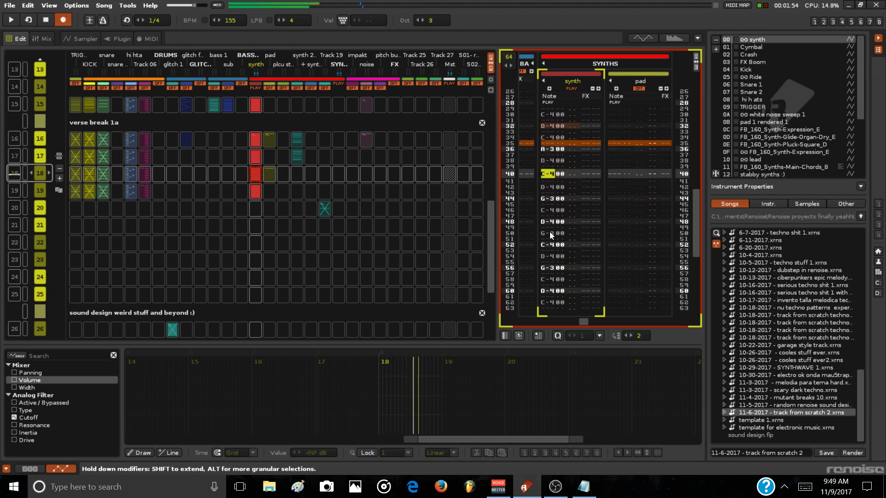
key(ctrl+z)
key(space)
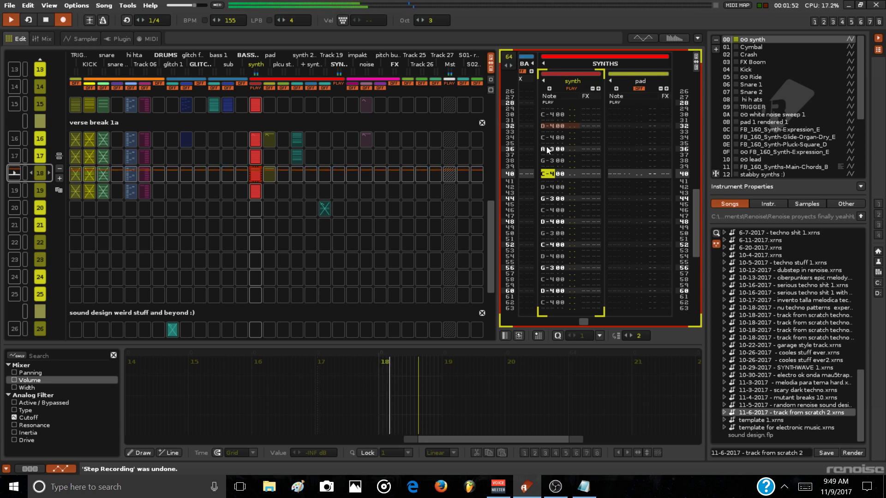
key(space)
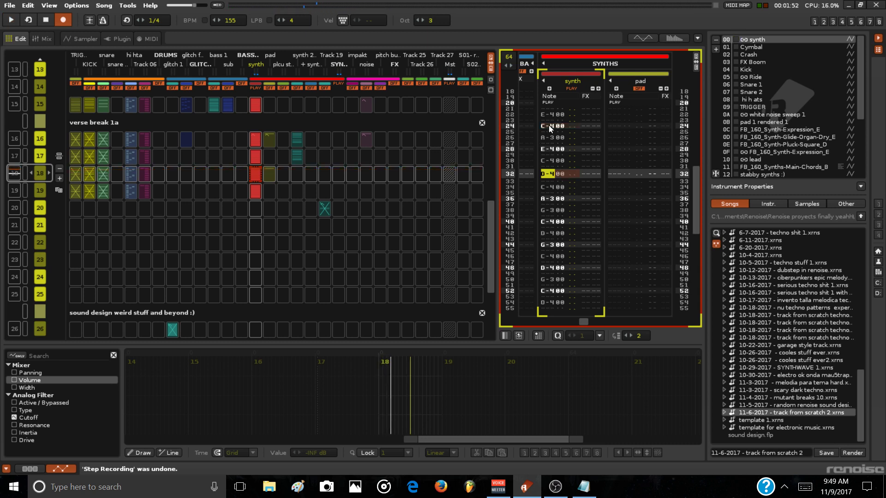
Enter the repeating D-4, C-4, G-3 sequence on every second row from 32 to 46 of pattern 18's synth track
key(w)
key(q)
key(b)
key(w)
key(q)
key(b)
key(b)
key(w)
key(q)
Restart pattern 18's synth sequence on row 48, entering E-4, C-4, G-3, D-4, C-4, G-3 on every second row to 58
key(e)
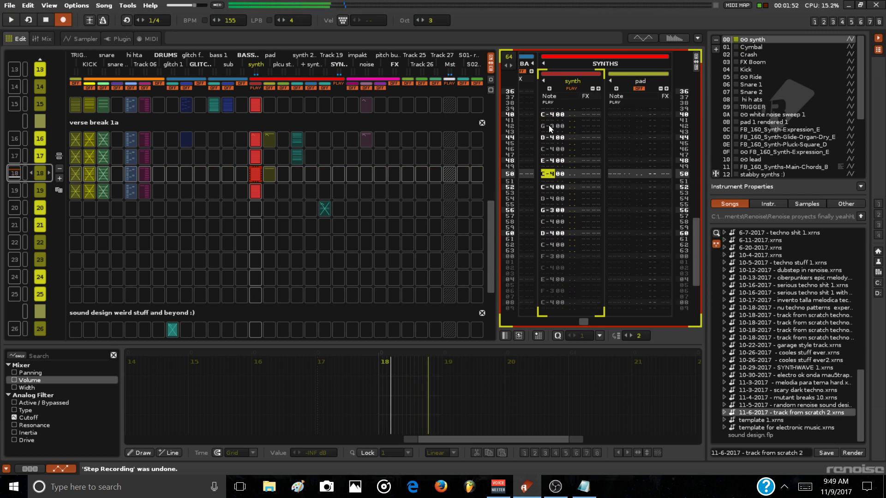
key(q)
key(b)
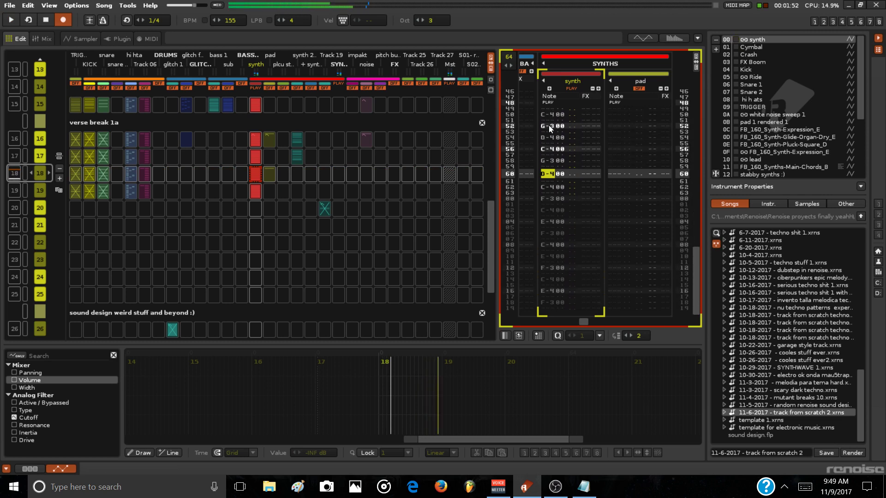
Play pattern 18 from its start to hear the restarted synth sequences, and stop playback
key(Home)
key(space)
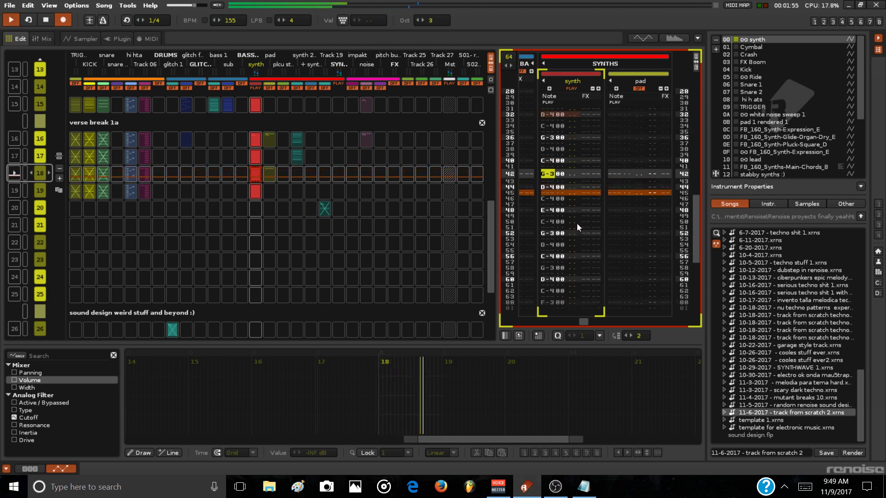
key(space)
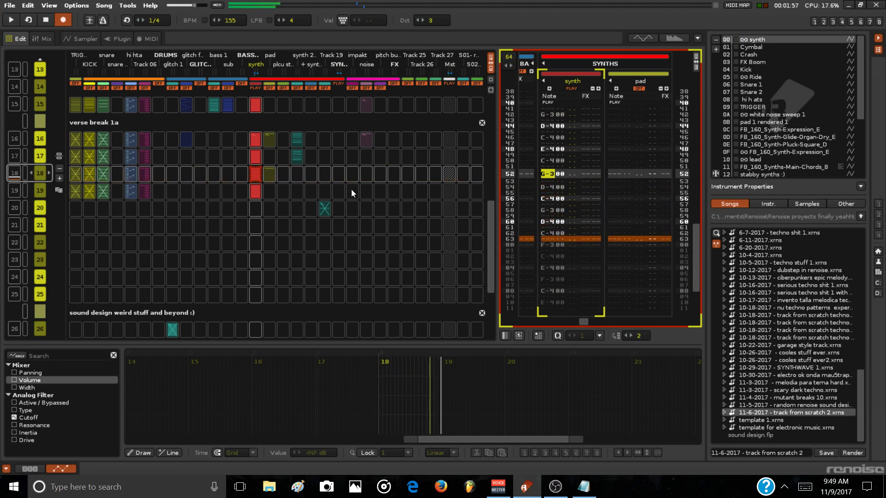
Switch to pattern 19 and enter the repeating F-4, C-4, F-3 sequence on every second row from 00 to 14 of its synth track
scroll(555, 183, down, 10)
scroll(555, 183, down, 10)
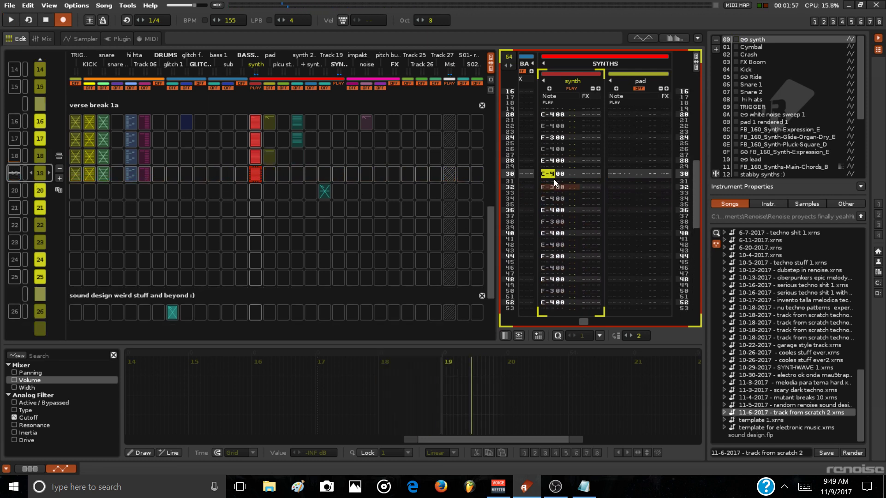
key(Escape)
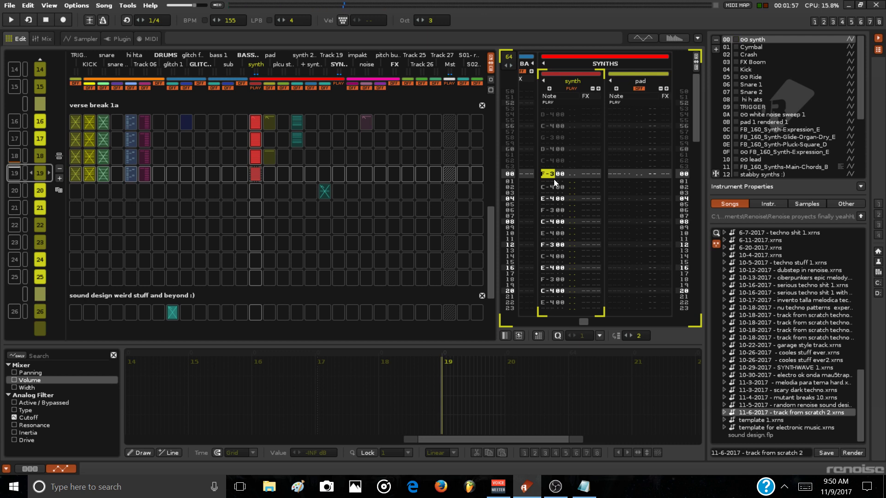
key(Escape)
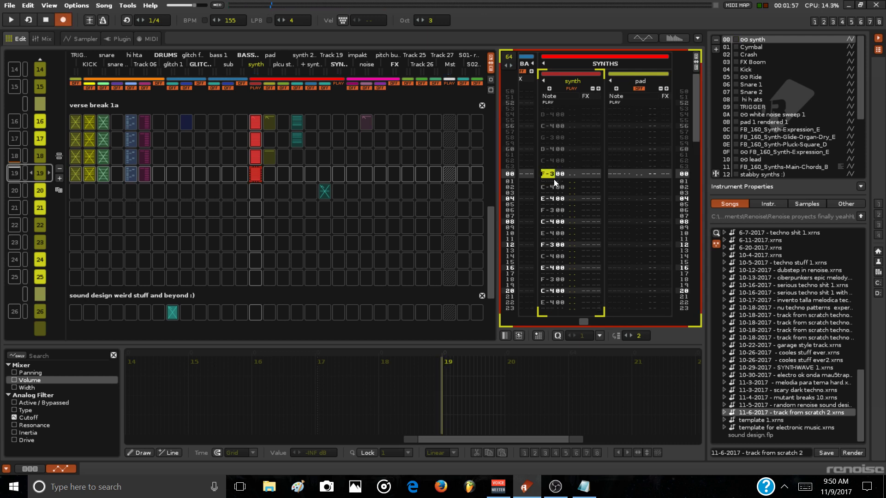
key(q)
key(v)
key(r)
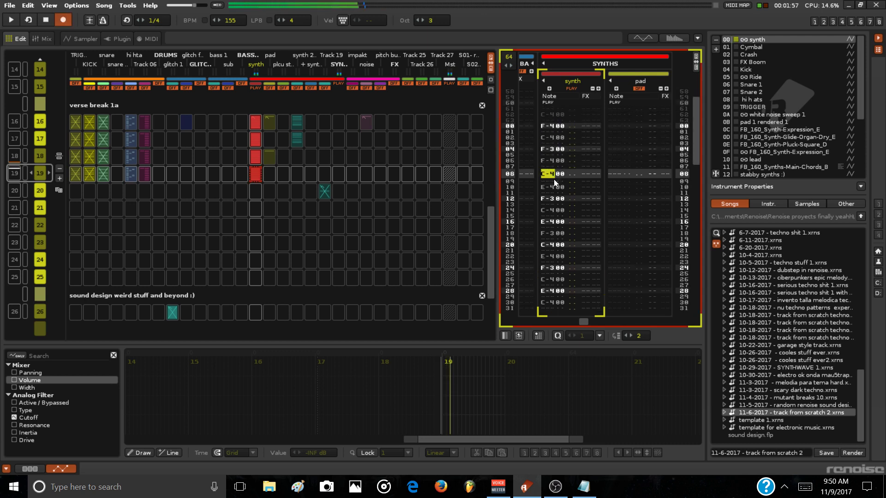
key(q)
key(v)
key(r)
key(q)
Restart pattern 19's synth sequence on row 16, entering G-4, C-4, F-3, F-4, C-4, F-3, F-4, C-4 on every second row to 30
key(t)
key(q)
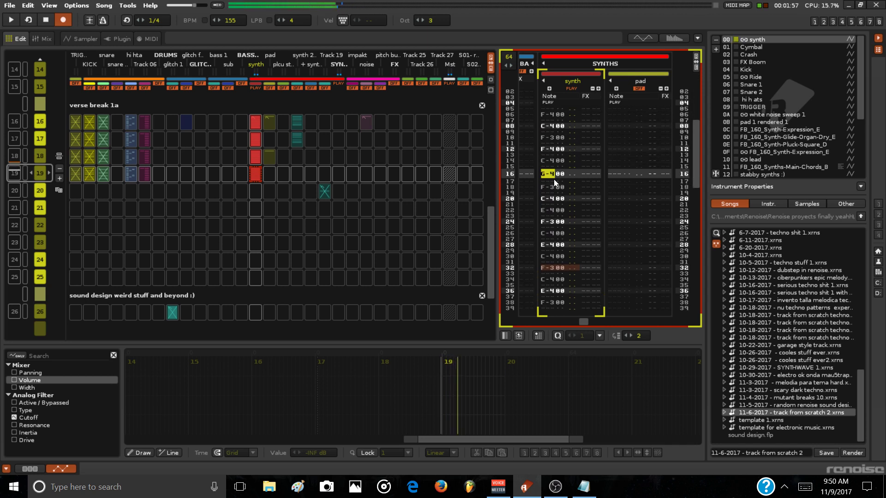
key(v)
key(r)
key(q)
key(v)
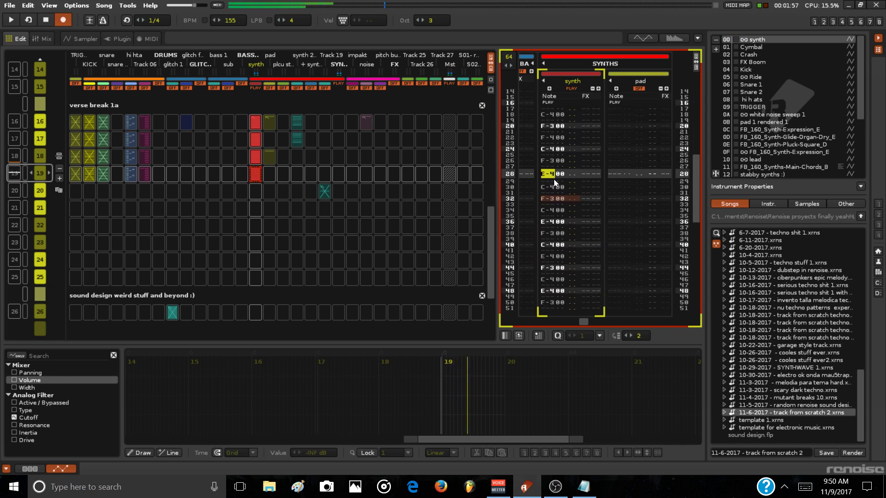
key(r)
key(q)
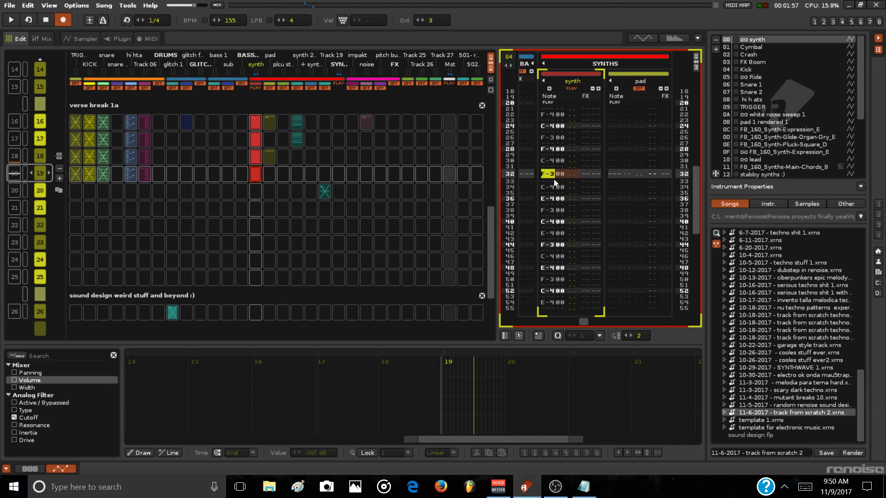
Enter repeating E-4, C-4, E-3 on every second row from 32 to 46 of pattern 19's synth track, and F-4, C-4, E-3 on 48 to 52
key(Escape)
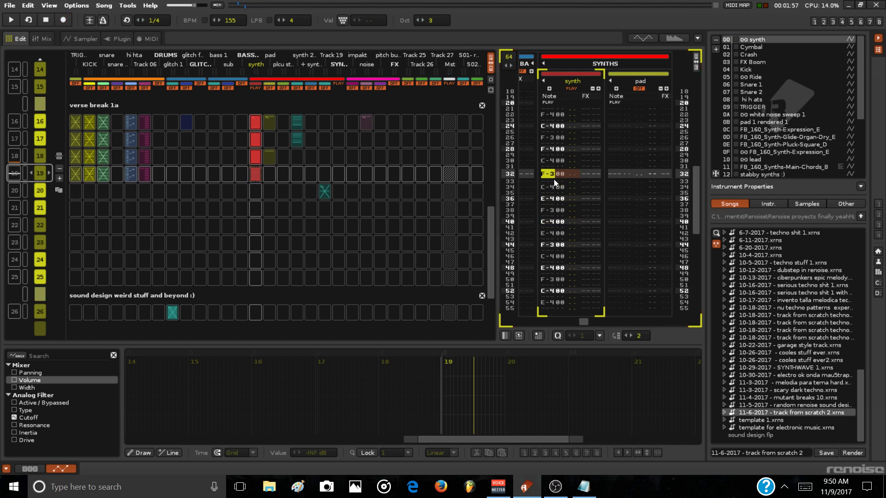
key(v)
key(Escape)
key(Down)
key(Down)
key(Down)
key(Down)
key(Down)
key(Down)
key(Down)
key(Down)
key(Down)
key(Down)
key(Down)
key(Down)
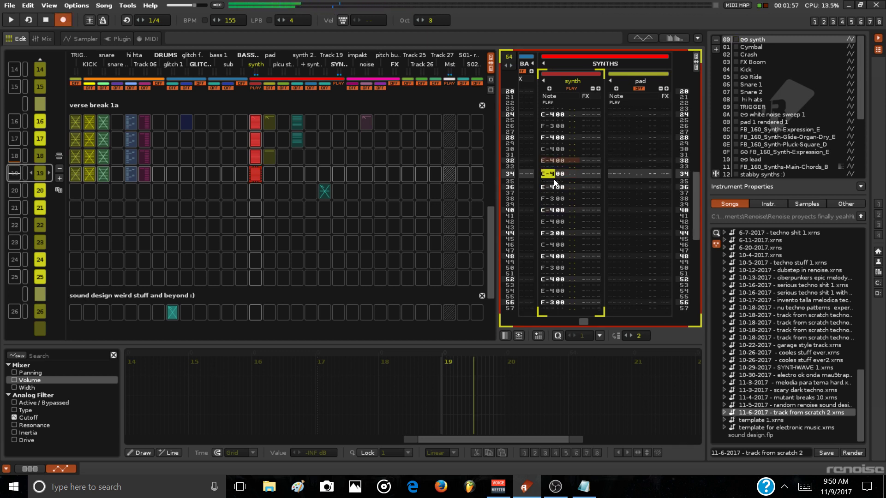
key(Down)
key(Down)
key(Down)
key(Down)
key(Down)
key(Down)
key(Down)
key(Down)
key(Down)
key(Down)
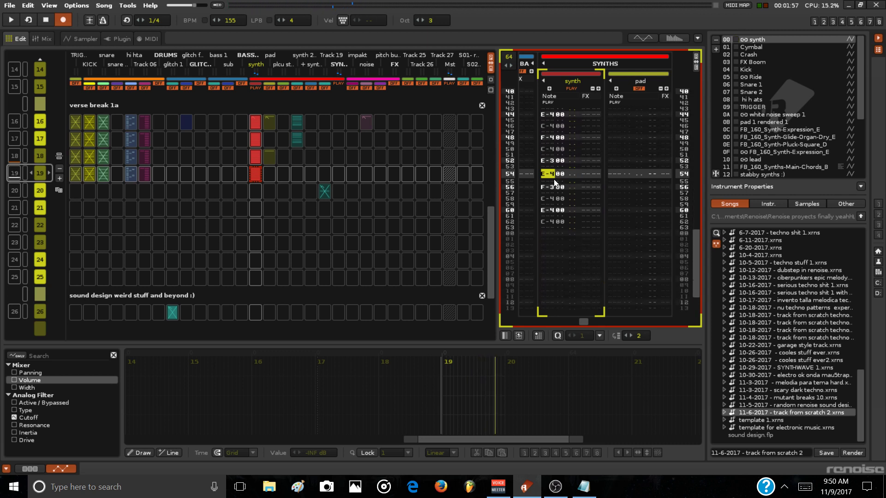
Enter D-4, C-4, C-4 on rows 54, 56 and 58 of pattern 19's synth track
text(wqq)
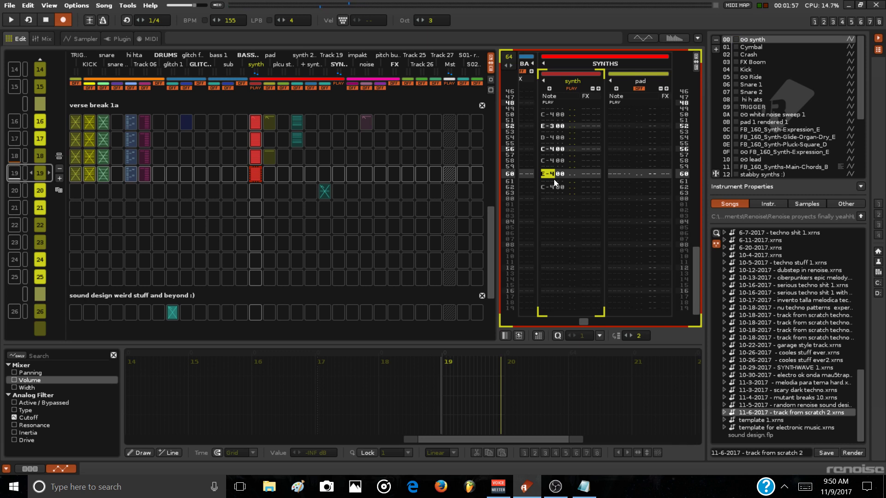
key(Up)
key(Up)
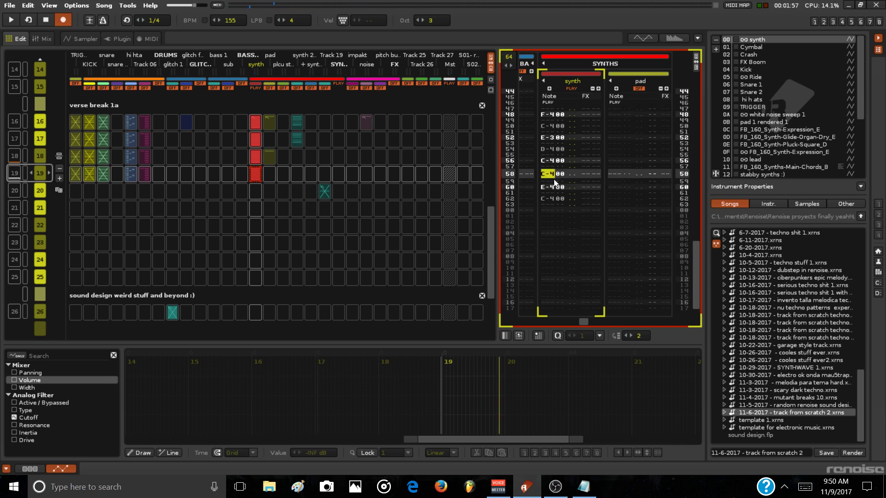
Audition pattern 19's synth sequence starting from row 32
key(Up)
key(Up)
key(Up)
key(Up)
key(Up)
key(Up)
key(Up)
key(Up)
key(Up)
key(Up)
key(Up)
key(Up)
key(Up)
key(Up)
key(Up)
key(Up)
key(Up)
key(Up)
key(Up)
key(Up)
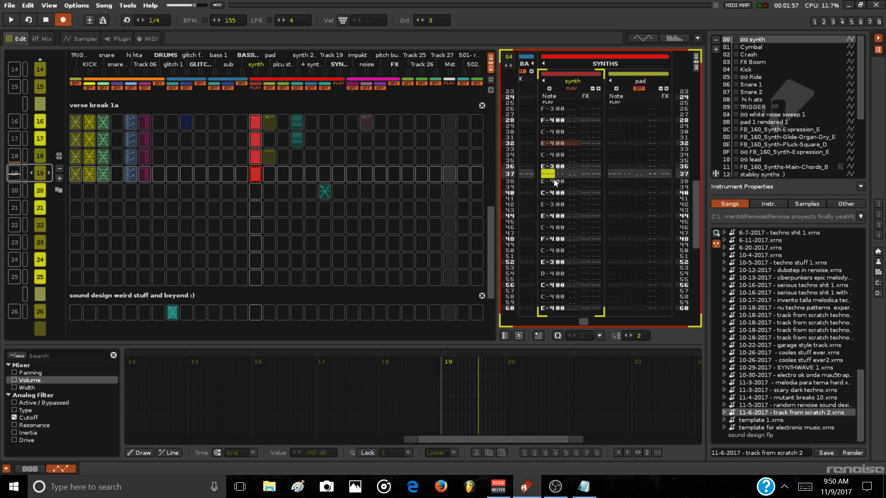
key(Up)
key(Up)
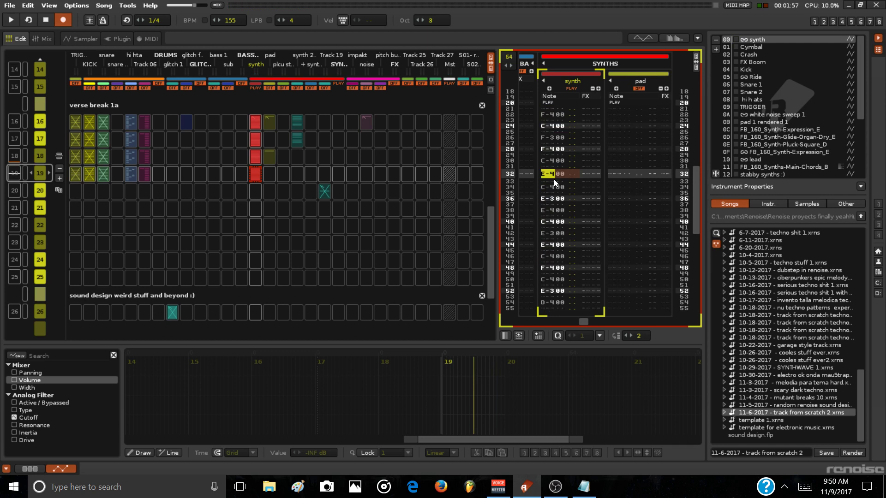
key(space)
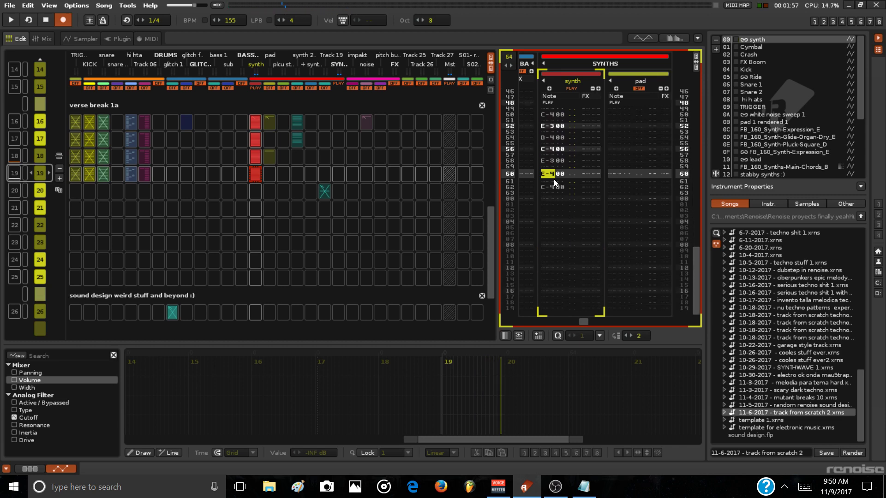
Finish pattern 19's synth sequence with E-3, D-4 and E-3 on rows 58, 60 and 62, and play it back
key(space)
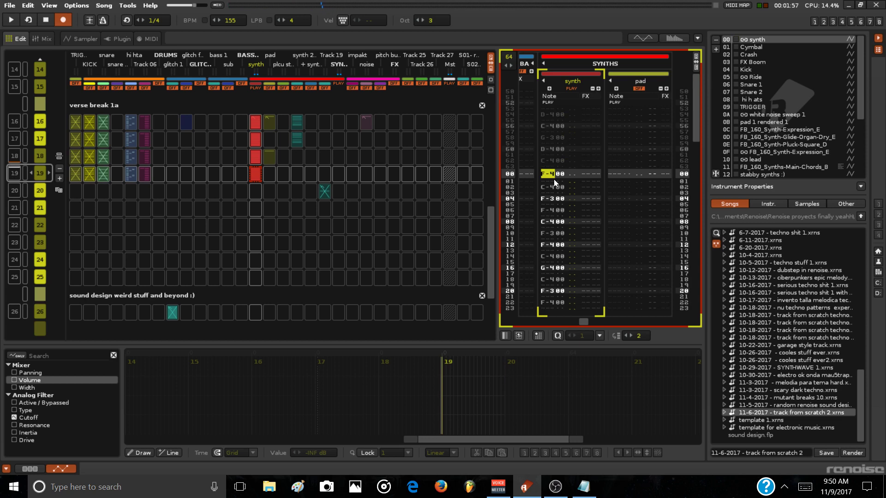
key(space)
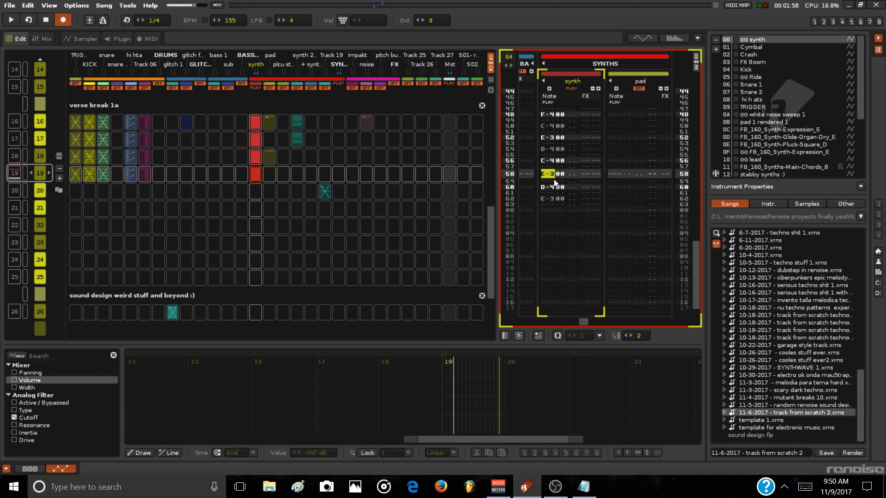
key(space)
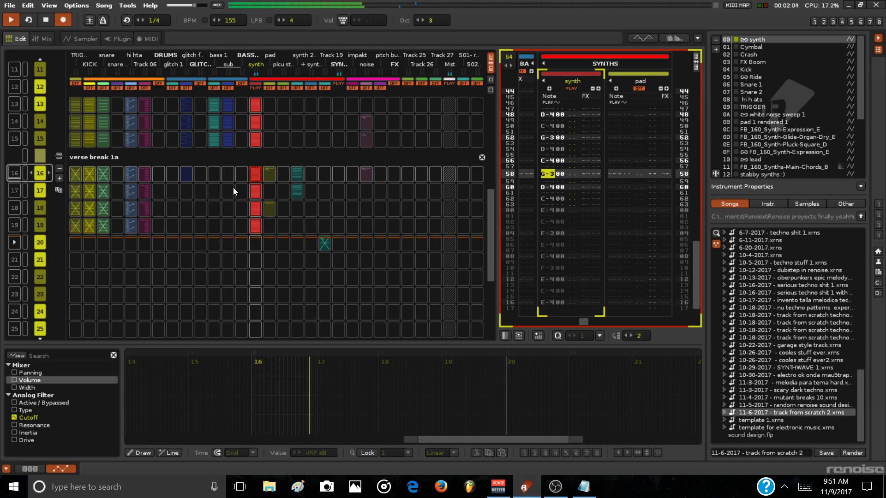
Unsolo the synth track and play the full arrangement from pattern 16
right_click(256, 87)
key(space)
key(space)
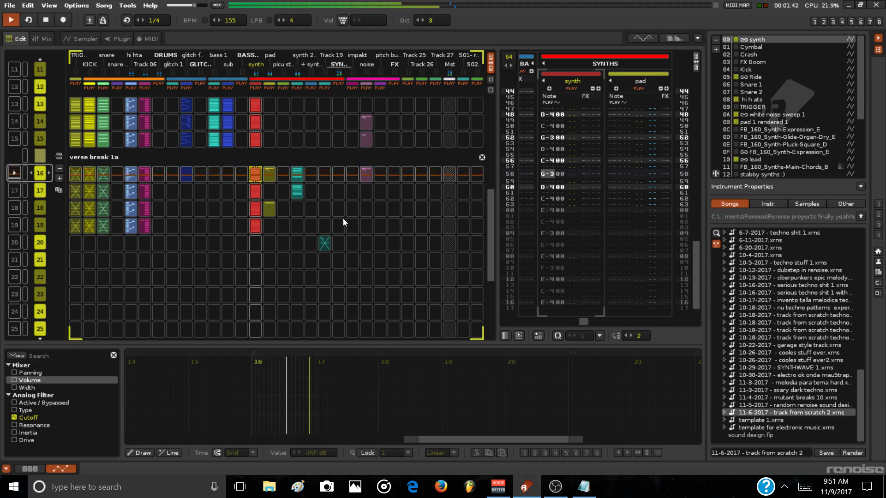
Mute Track 06's slots in patterns 16 to 19 of verse break 1a and stop playback
right_click(144, 176)
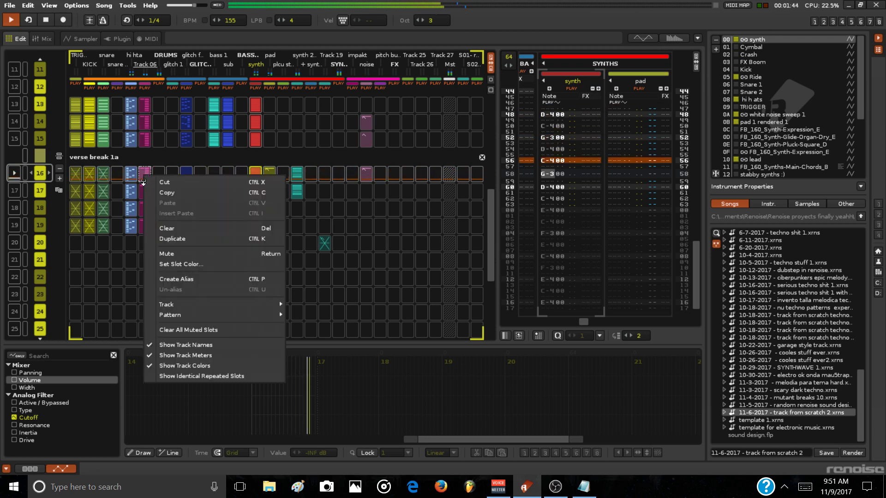
click(143, 172)
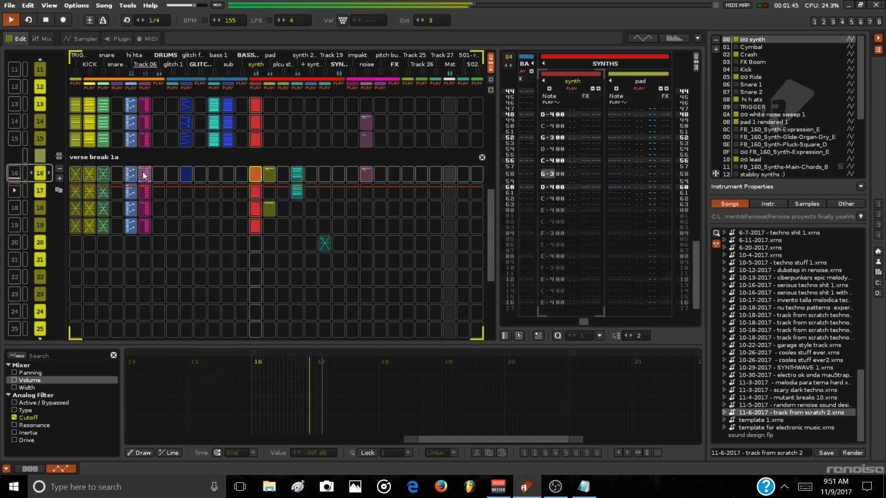
drag(143, 172, 146, 225)
right_click(145, 225)
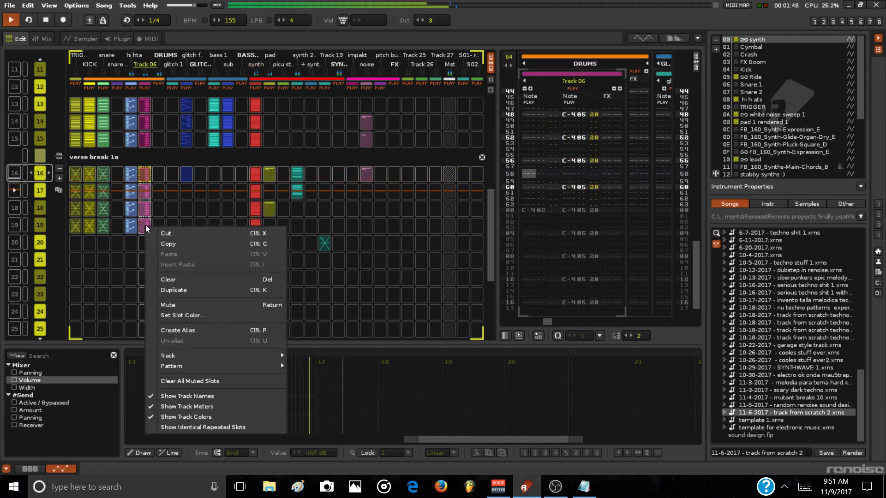
click(179, 301)
key(space)
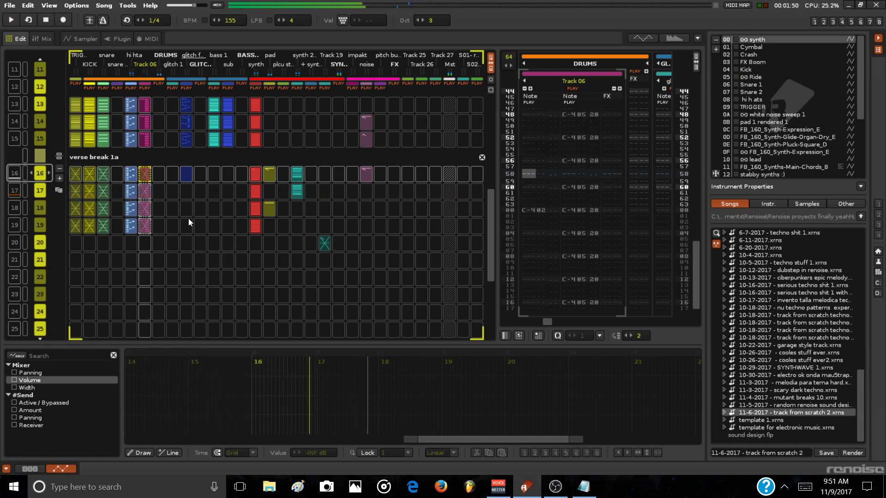
Play the arrangement from pattern 14 to hear the transition into verse break 1a
key(ctrl+Up)
key(ctrl+Up)
key(space)
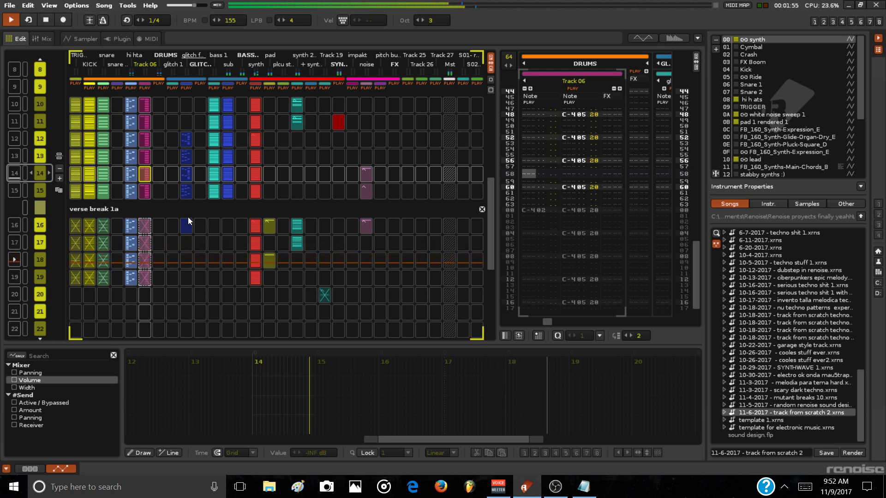
key(space)
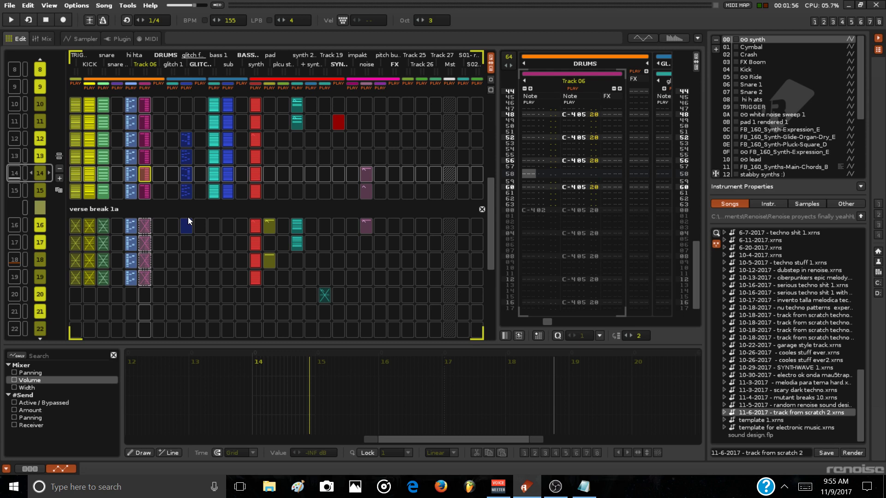
Play the arrangement from pattern 8 through verse break 1a at a lower system volume
scroll(175, 209, up, 6)
key(space)
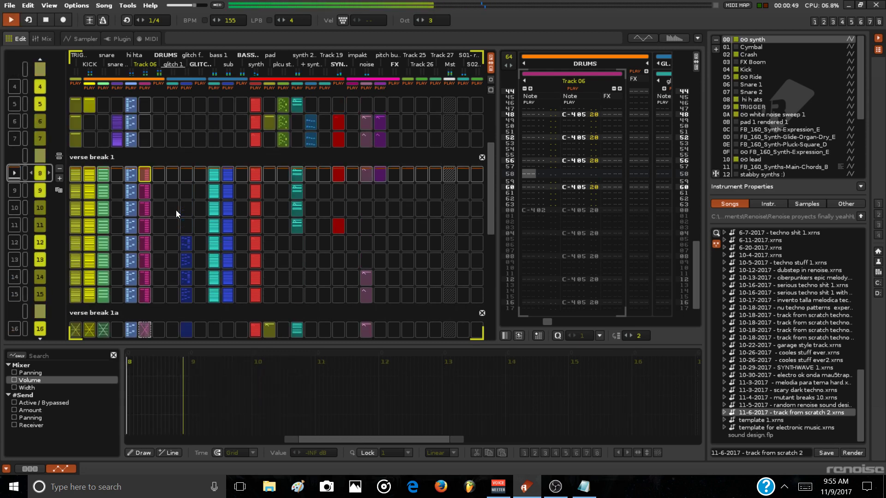
key(XF86AudioLowerVolume)
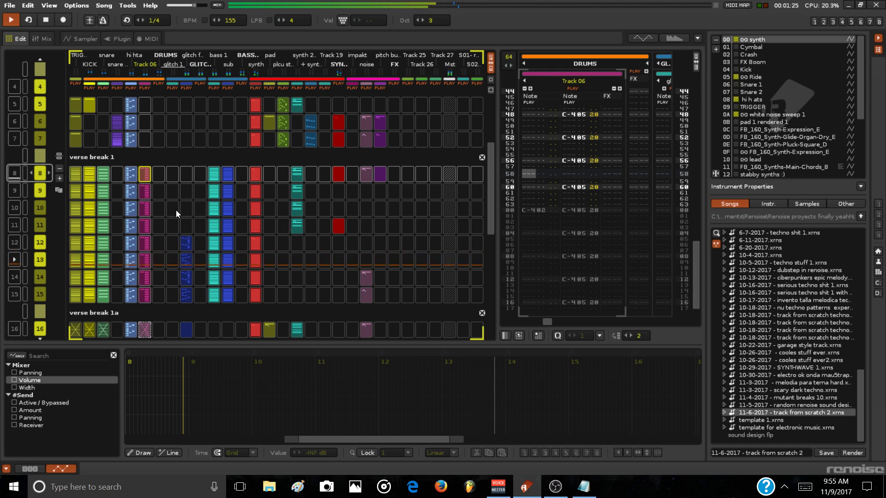
scroll(195, 245, down, 5)
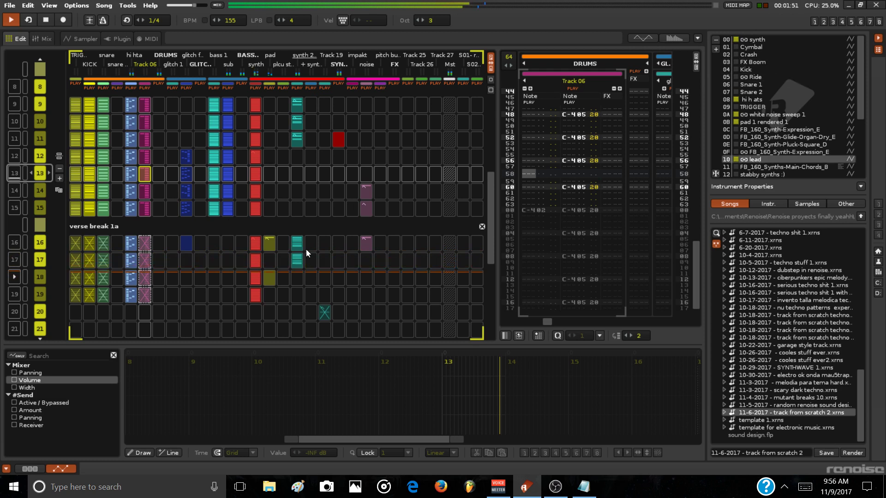
key(space)
Move the synth 2-lead slots from patterns 16 and 17 down to patterns 20 and 21
drag(298, 243, 300, 262)
scroll(300, 261, down, 4)
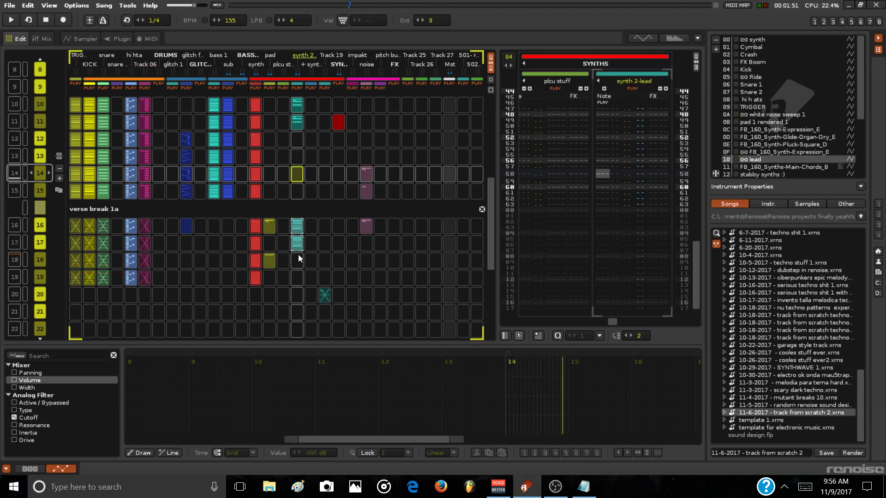
drag(300, 157, 298, 193)
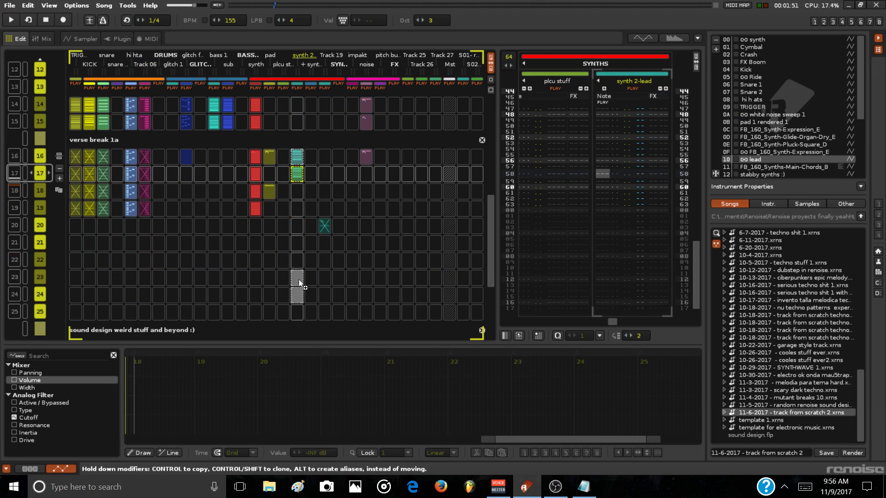
drag(299, 280, 301, 249)
drag(304, 156, 299, 157)
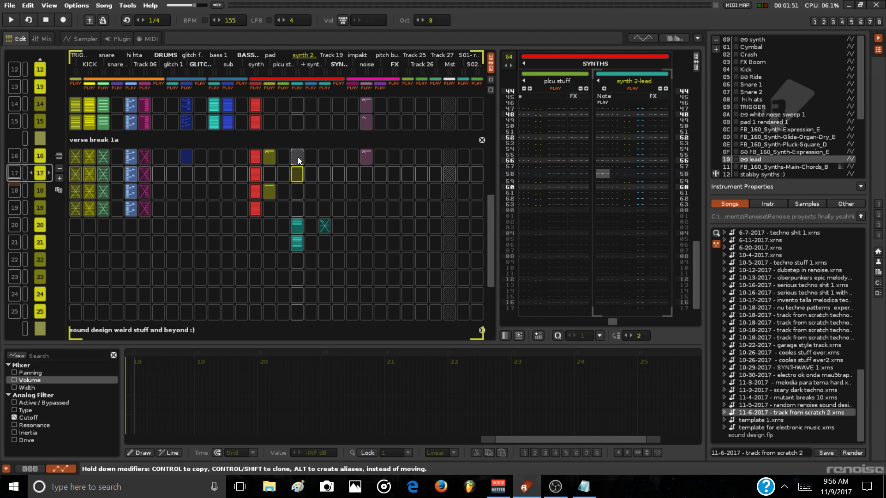
drag(299, 160, 299, 160)
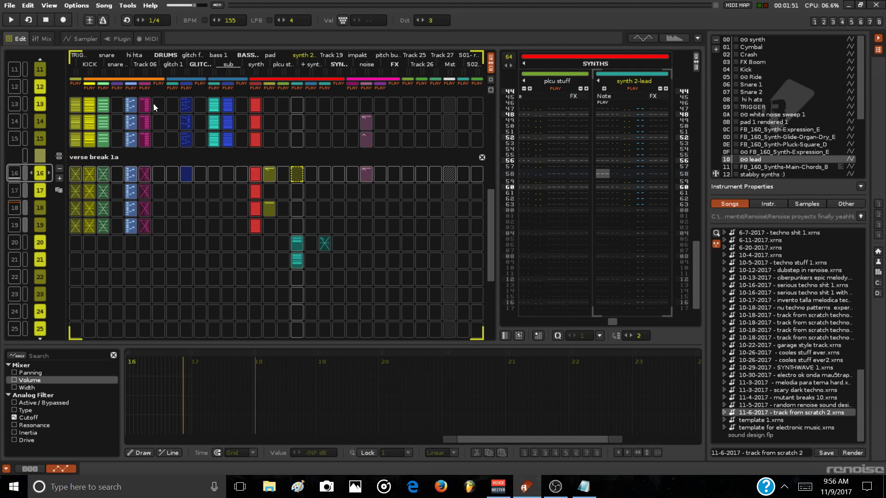
Mute the DRUMS group track and play verse break 1a, patterns 16 to 19
click(158, 84)
key(space)
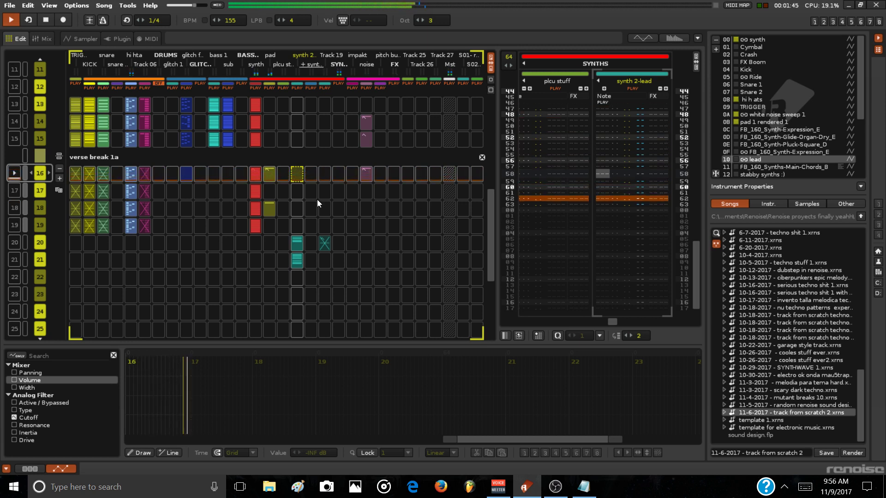
scroll(317, 199, up, 3)
scroll(359, 204, down, 3)
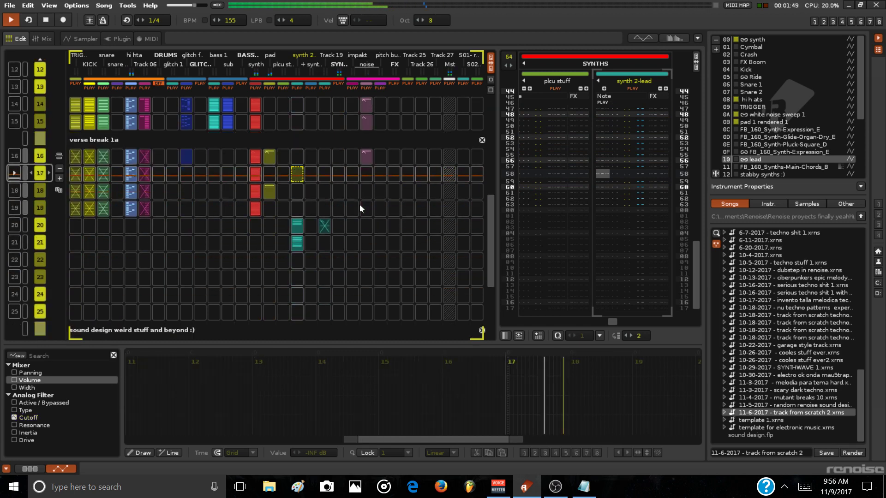
scroll(359, 204, up, 1)
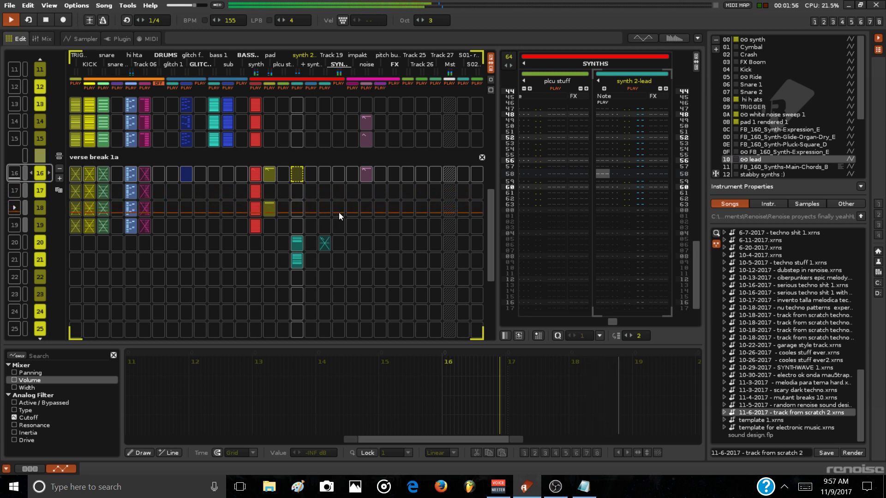
key(space)
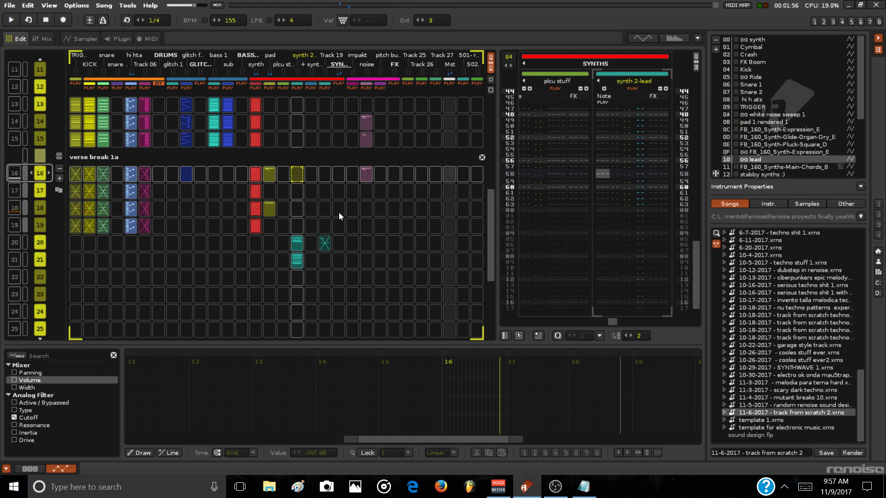
Try out melody notes with the lead instrument, first alone and then over verse break 1a's playback
key(z)
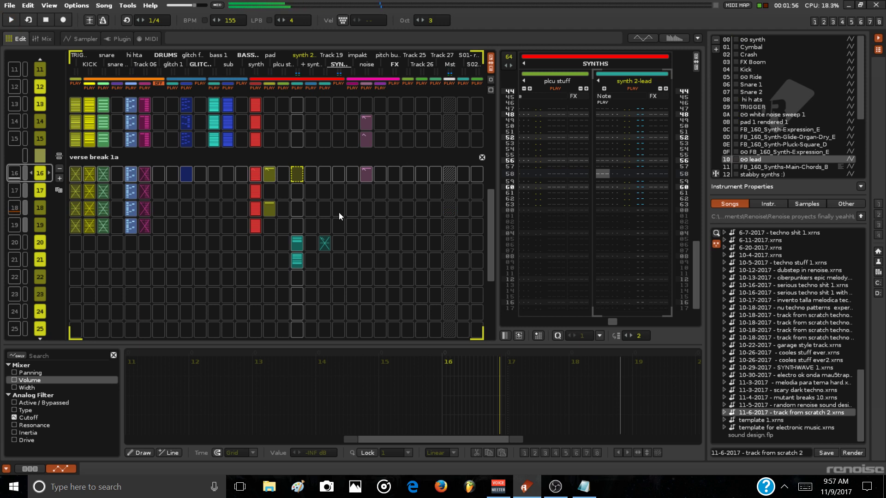
key(z)
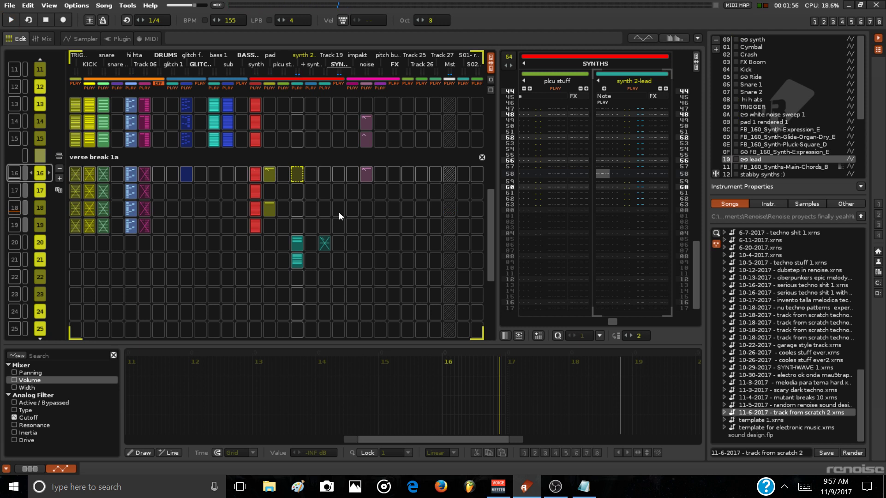
key(z)
key(z)
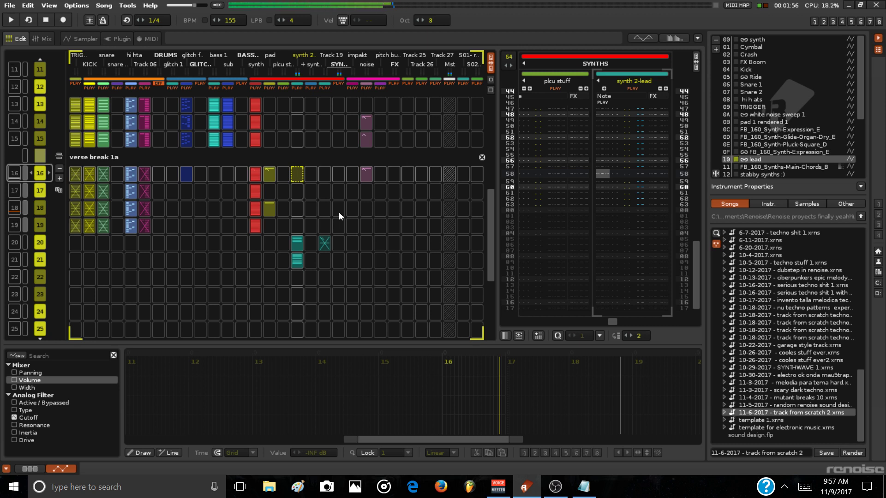
key(z)
key(space)
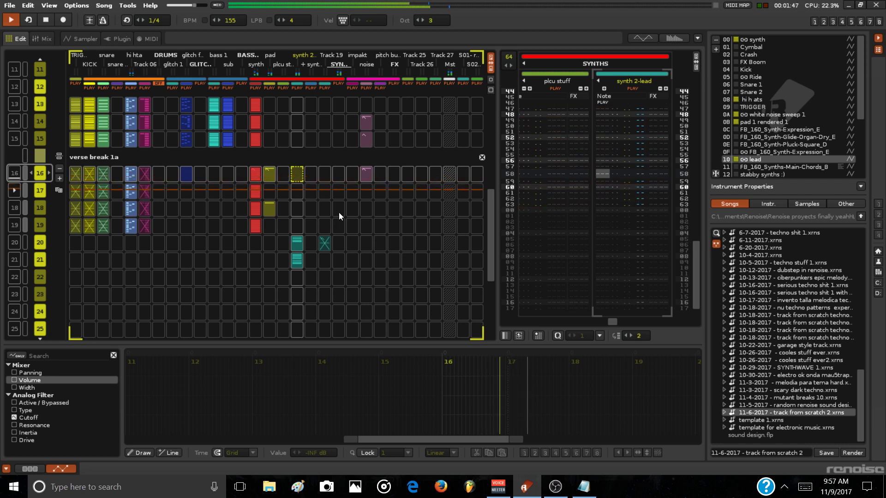
key(space)
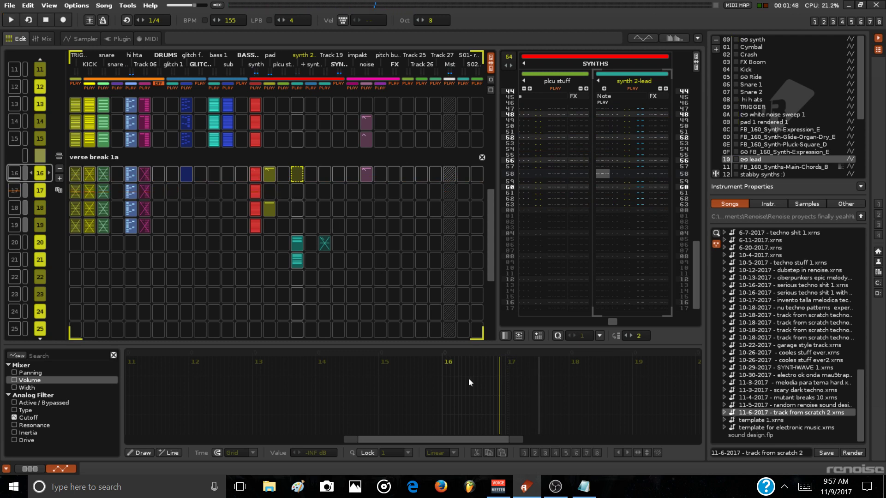
Switch to the Notepad notes and write "okkk im struggling with this let me do some jam with my guitar :)"
click(582, 492)
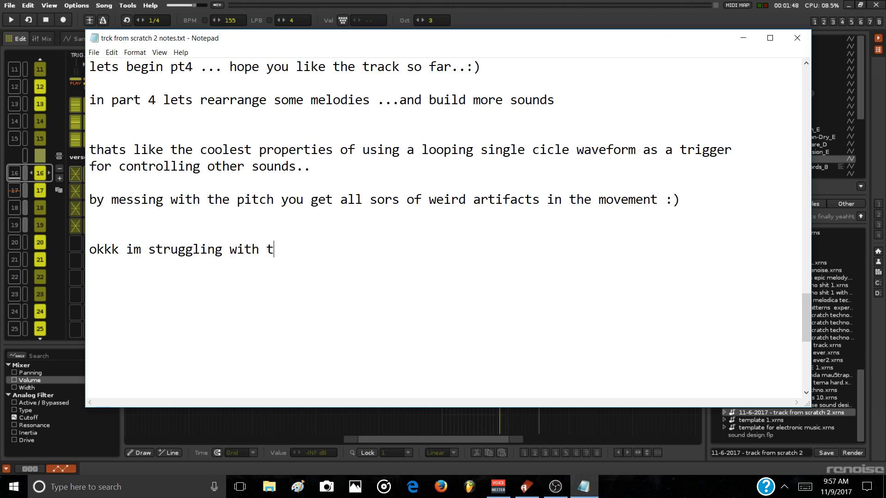
text(me do some )
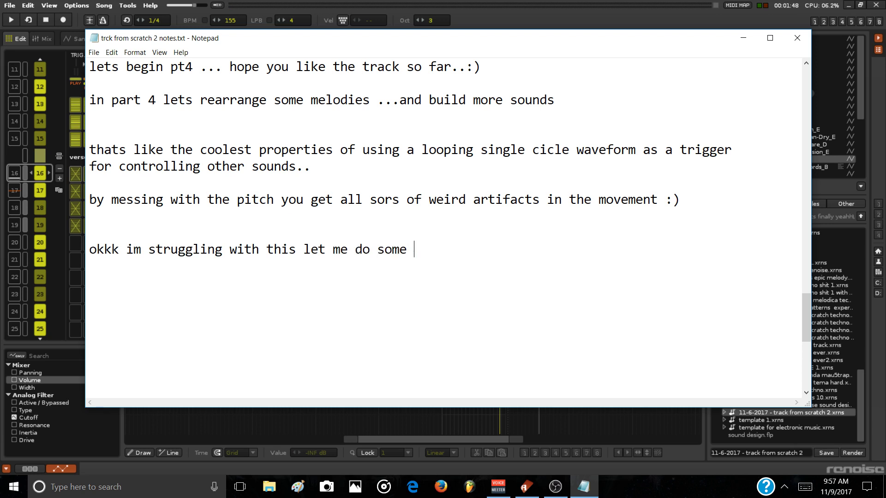
text(jam with my  guitar)
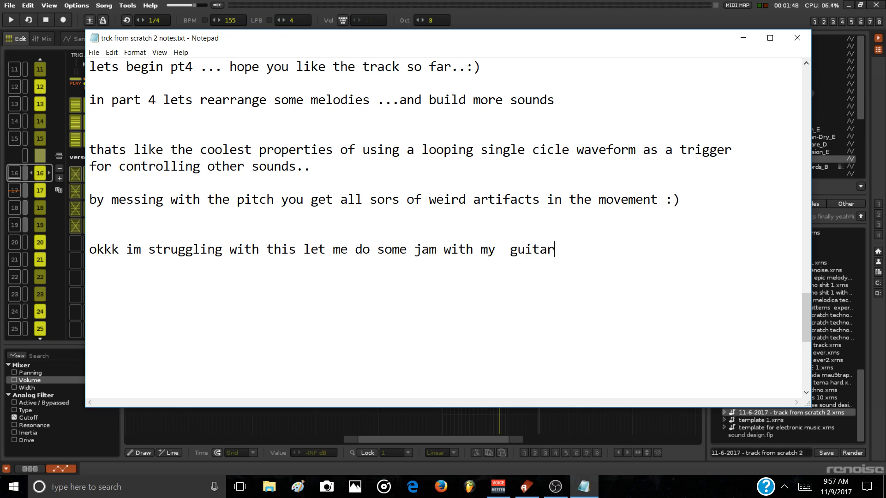
text( :))
Add the line "im not a keyboard player :(" below a blank line and minimize the notes
key(Return)
key(Return)
text(im not a key)
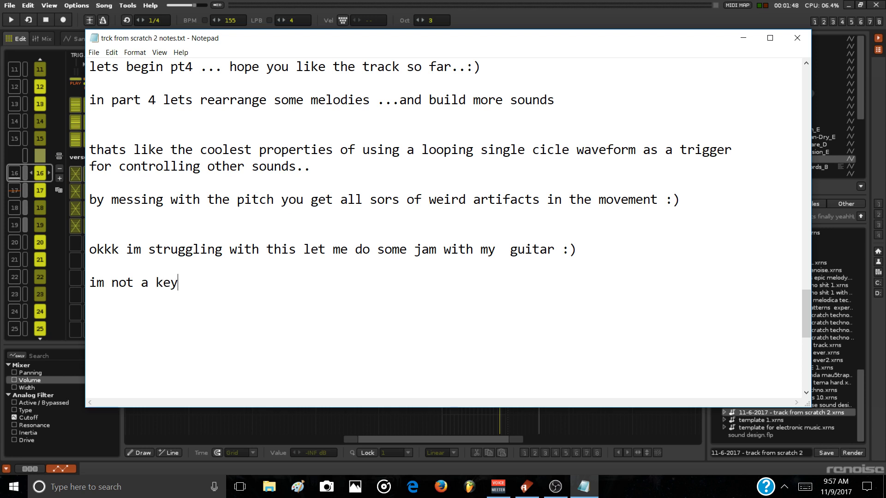
text(board play)
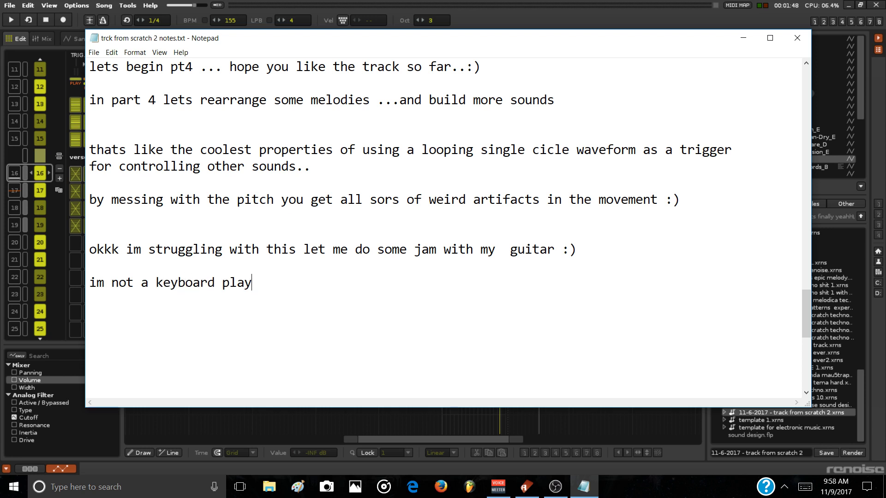
text(er :()
click(737, 38)
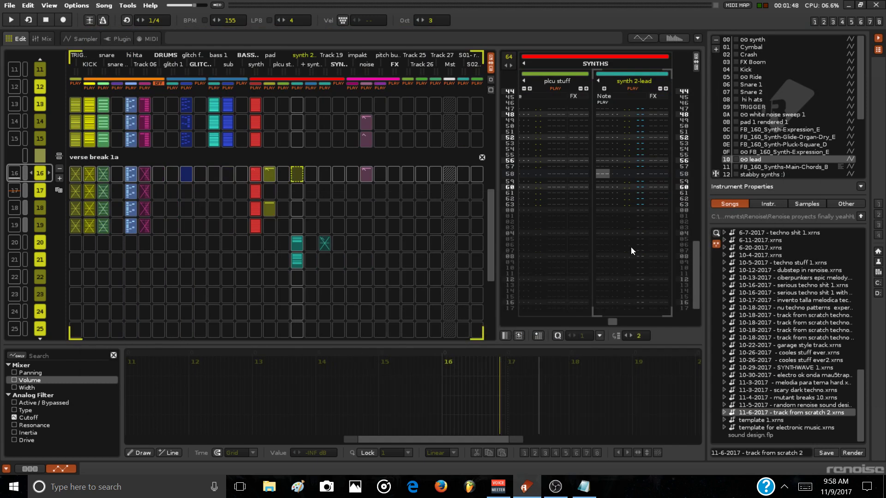
click(558, 487)
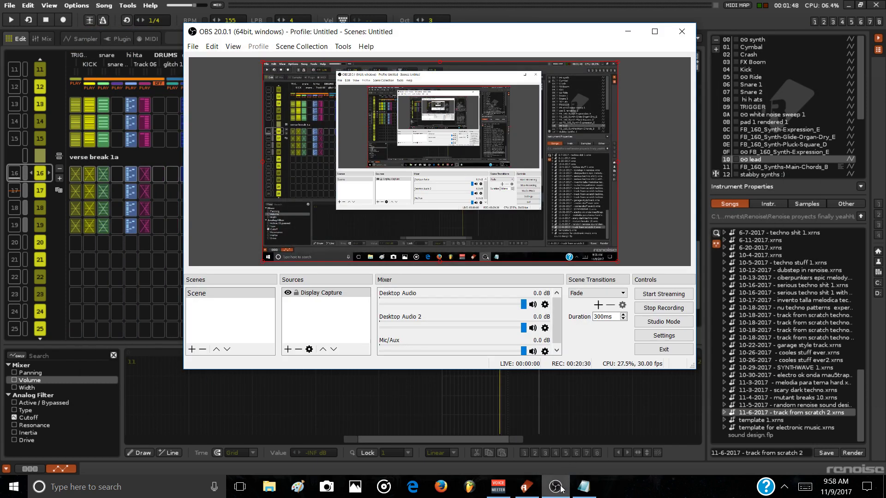
click(560, 488)
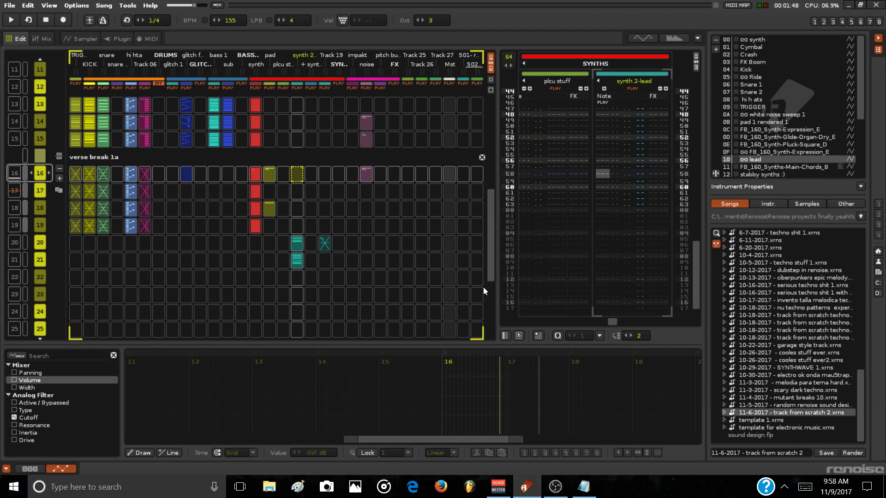
click(555, 490)
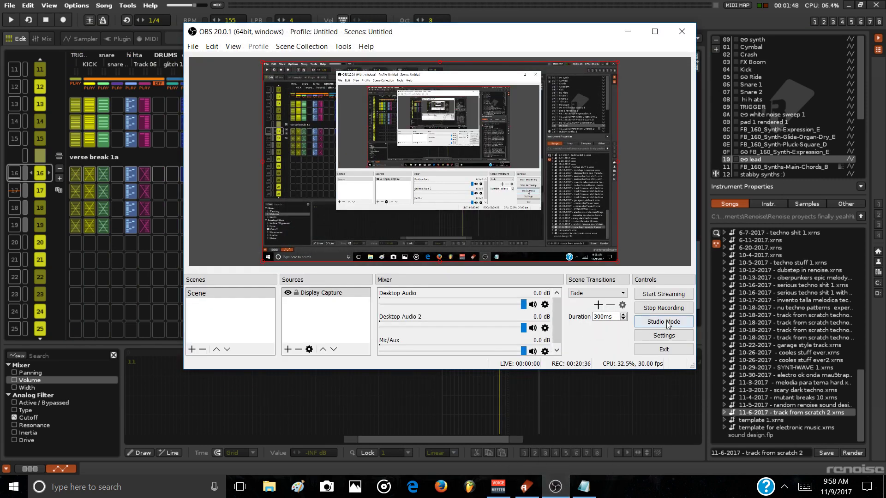